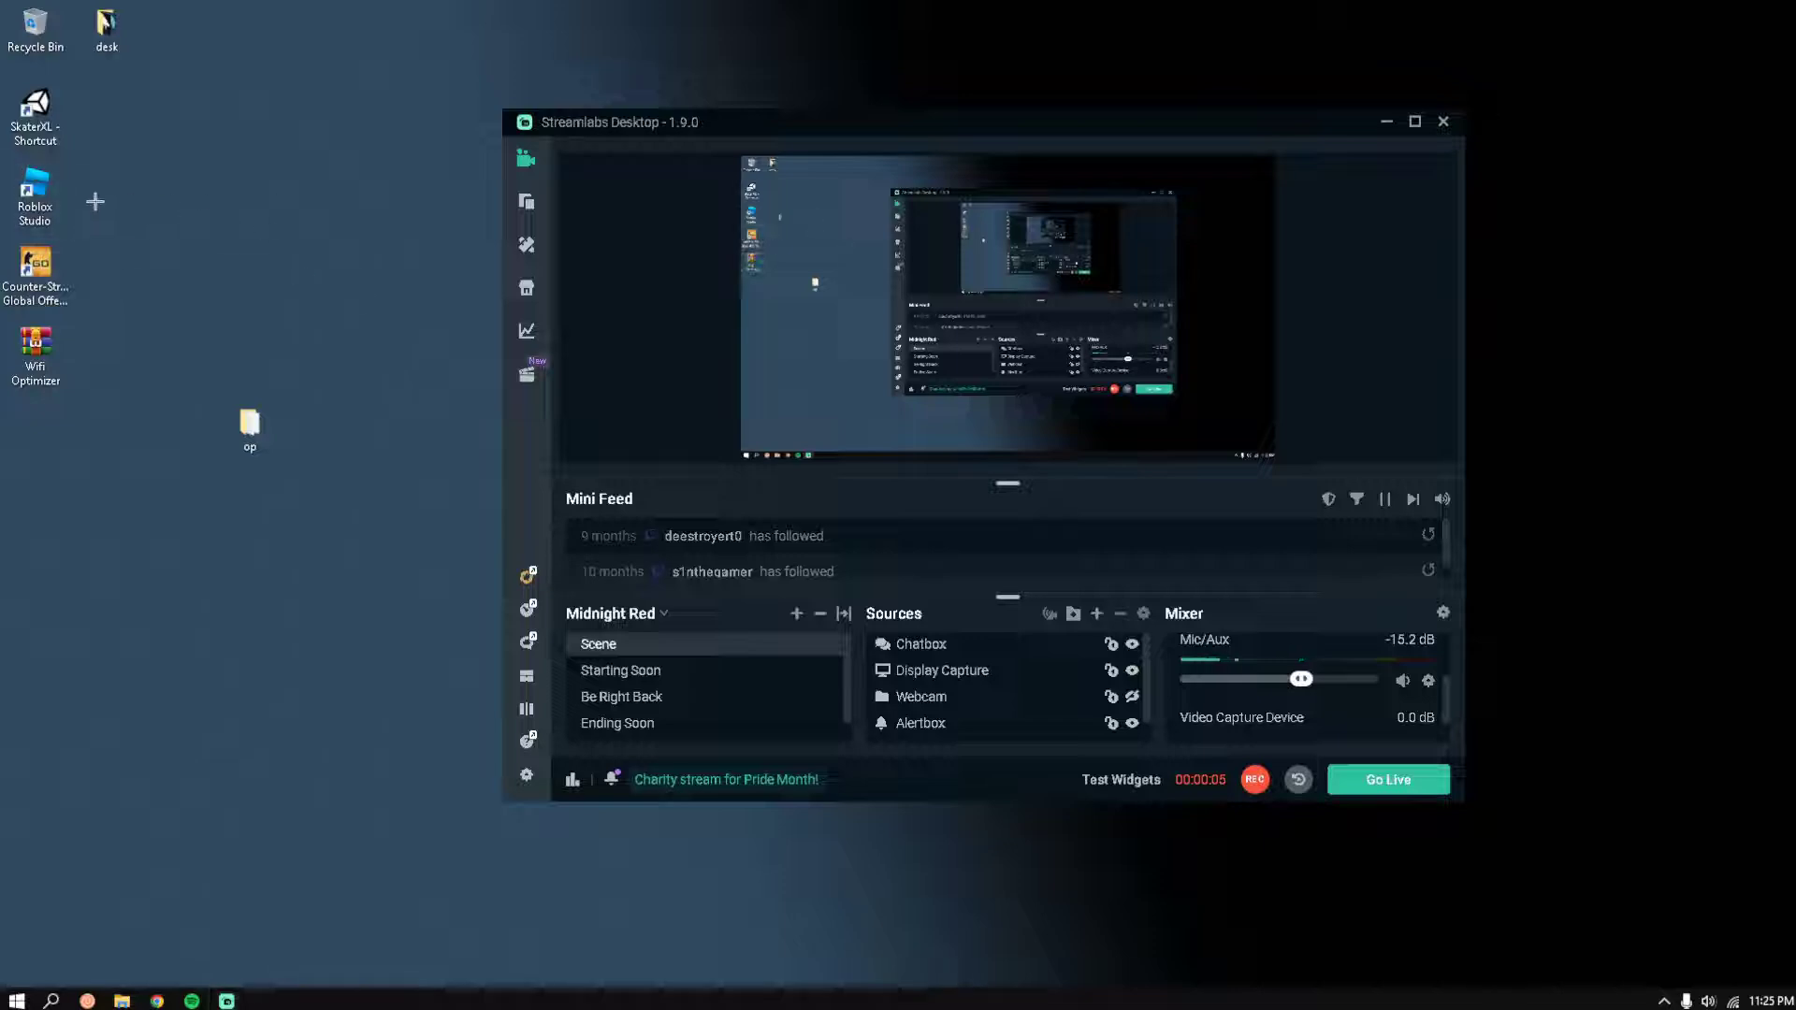
Launch Roblox Studio as administrator and create a new place from the Baseplate template
right_click(53, 200)
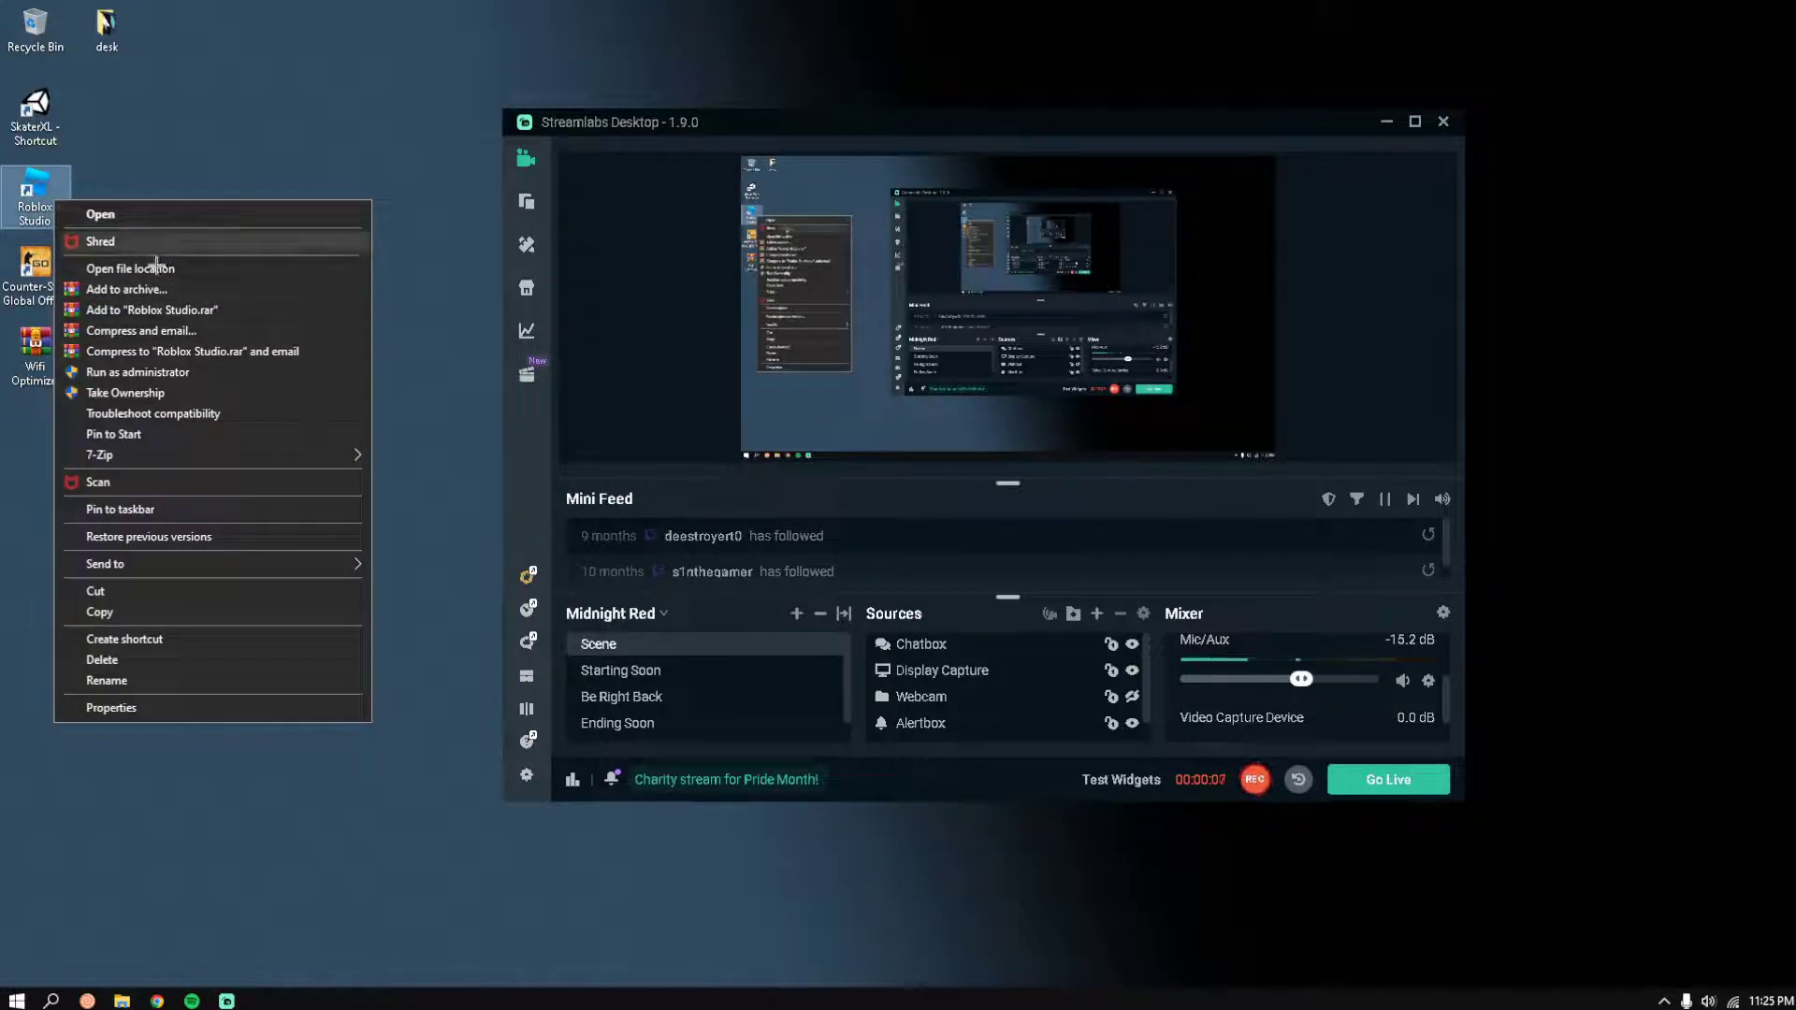
click(140, 372)
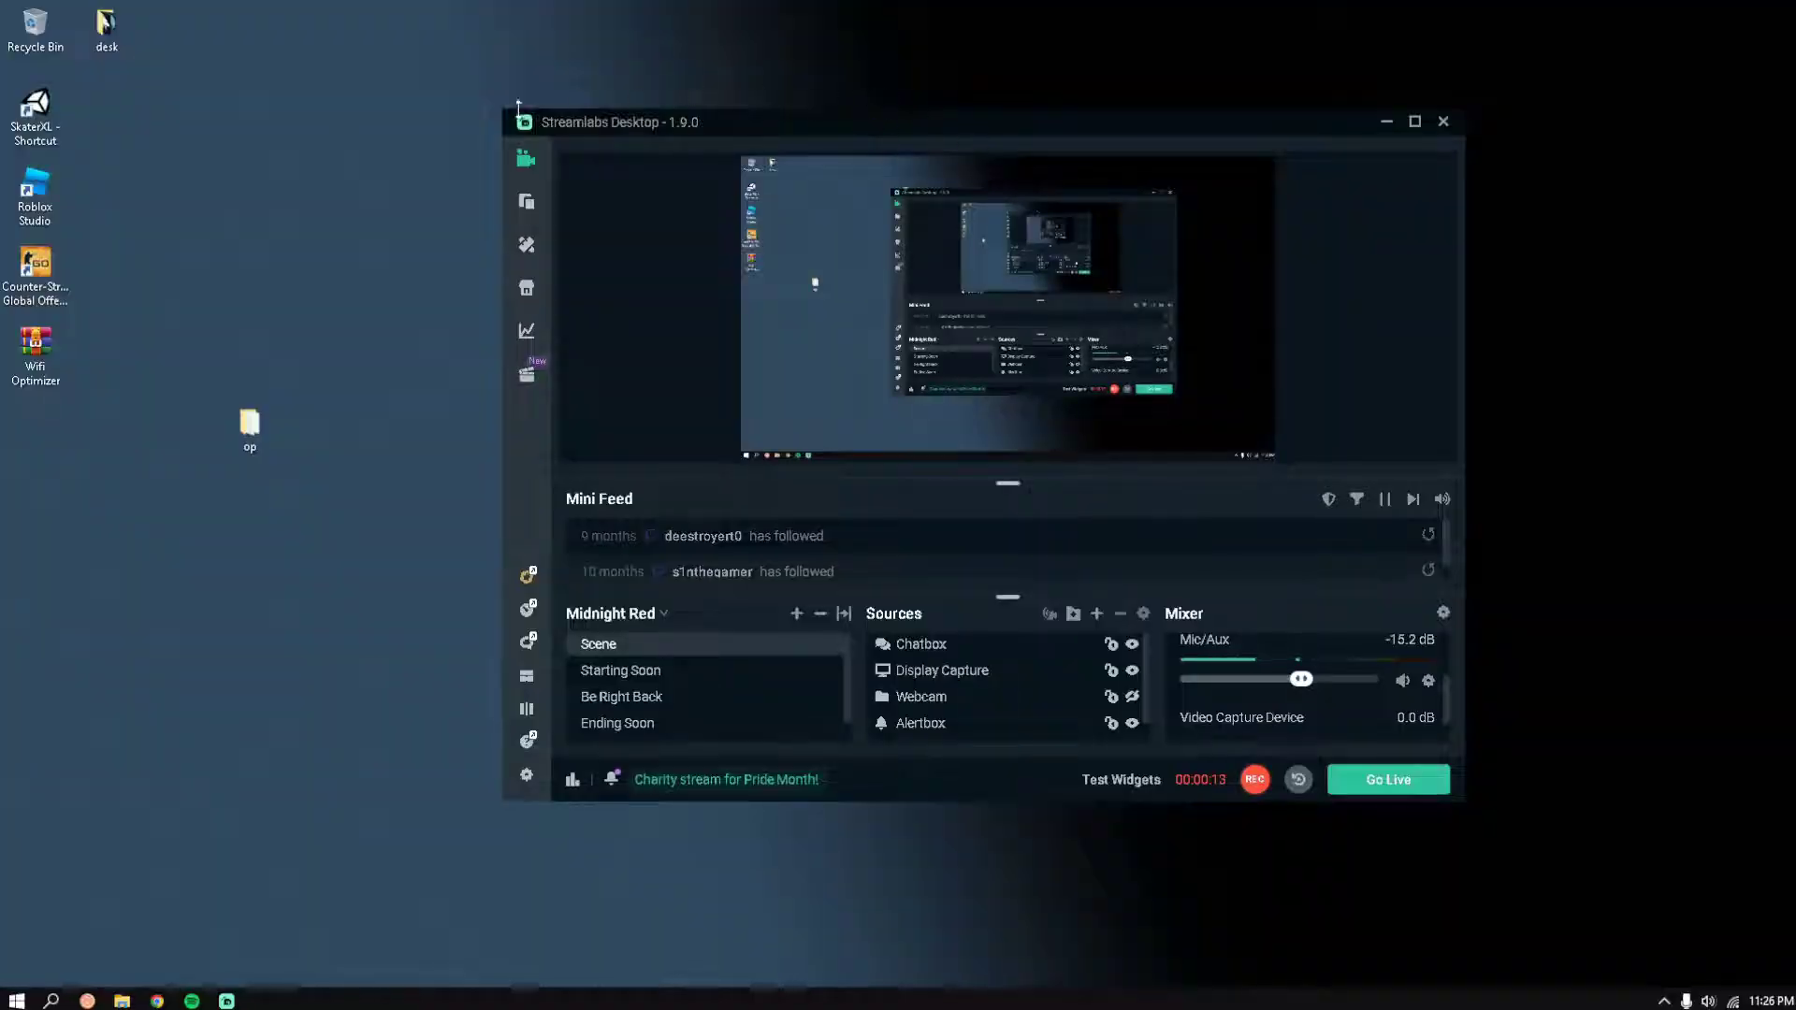
drag(241, 315, 360, 515)
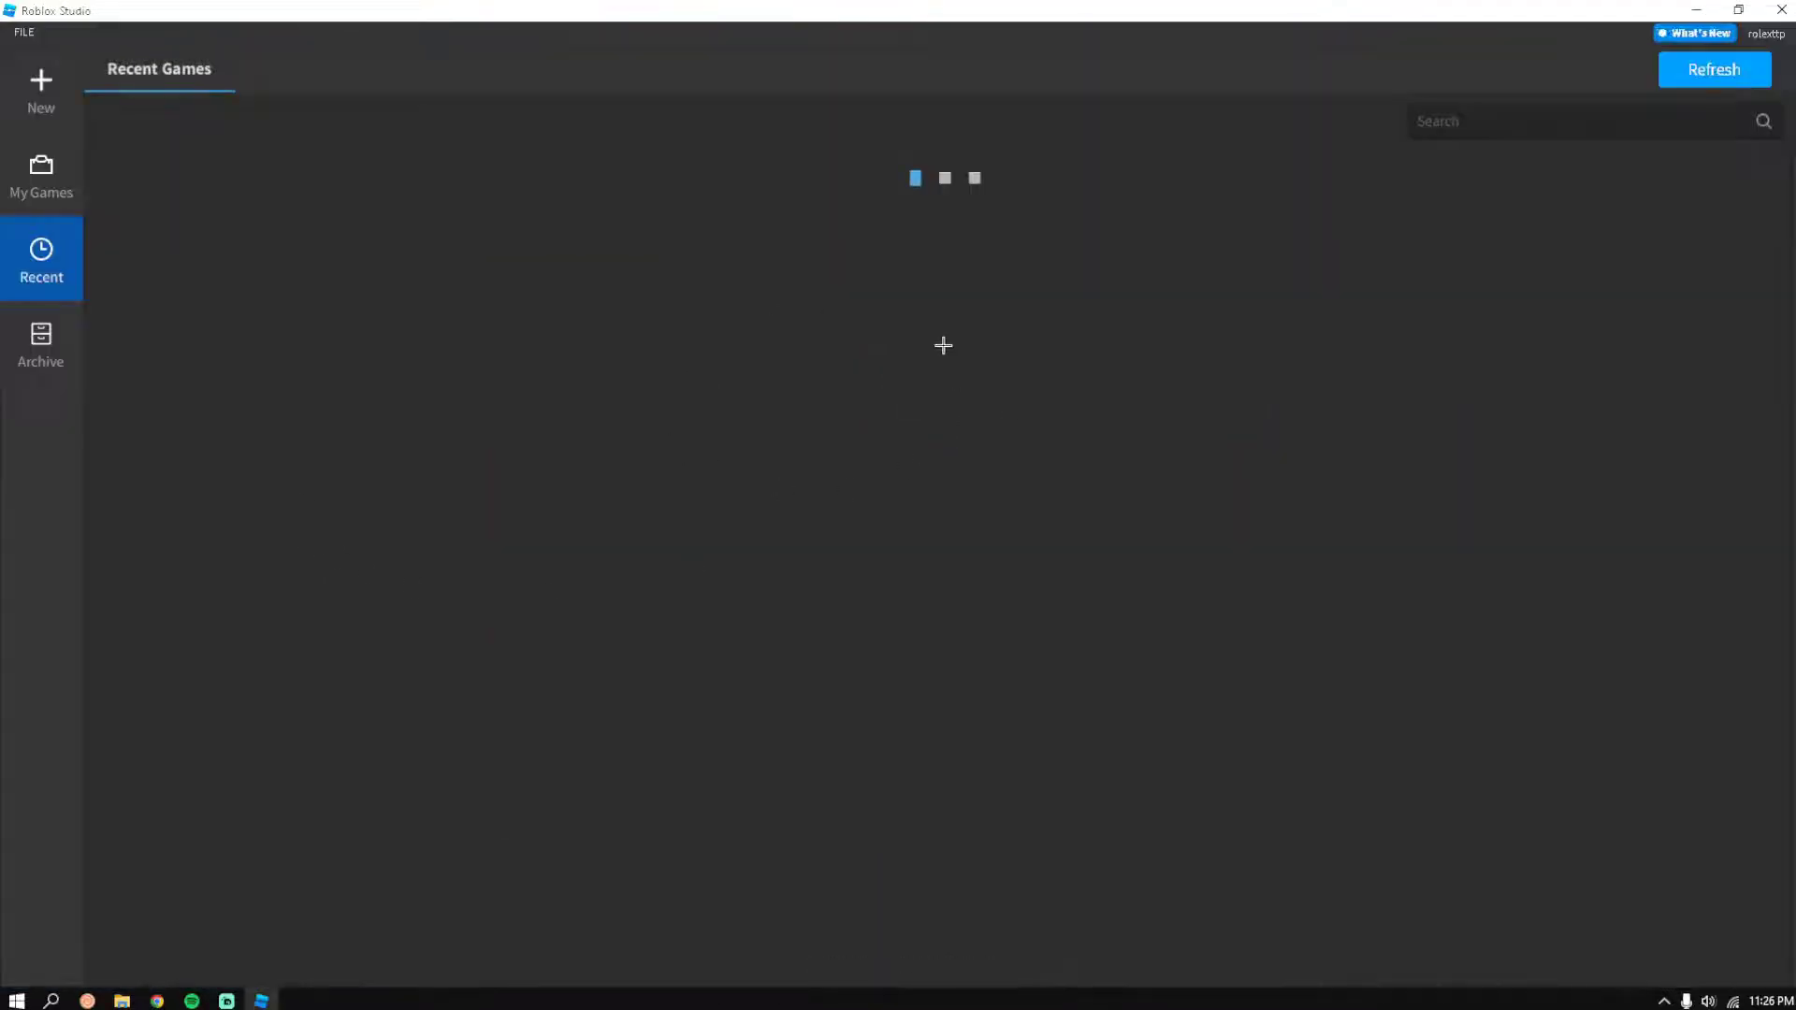
click(41, 92)
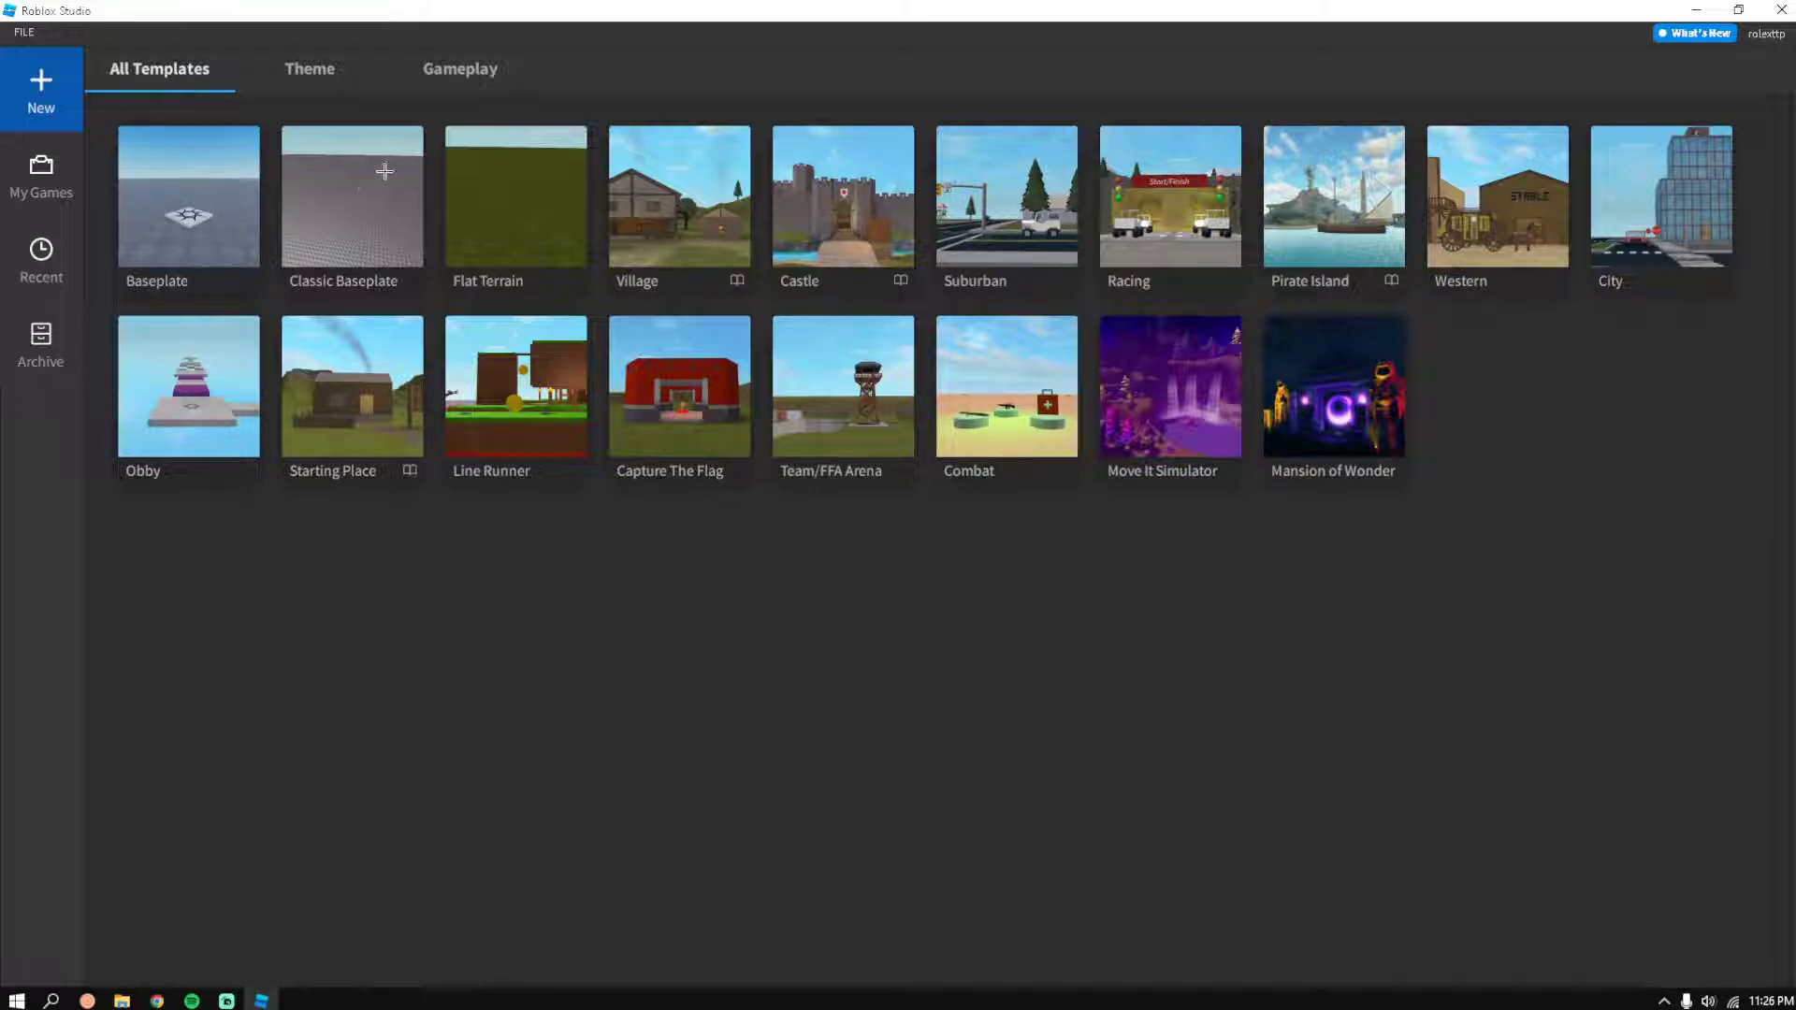
click(225, 202)
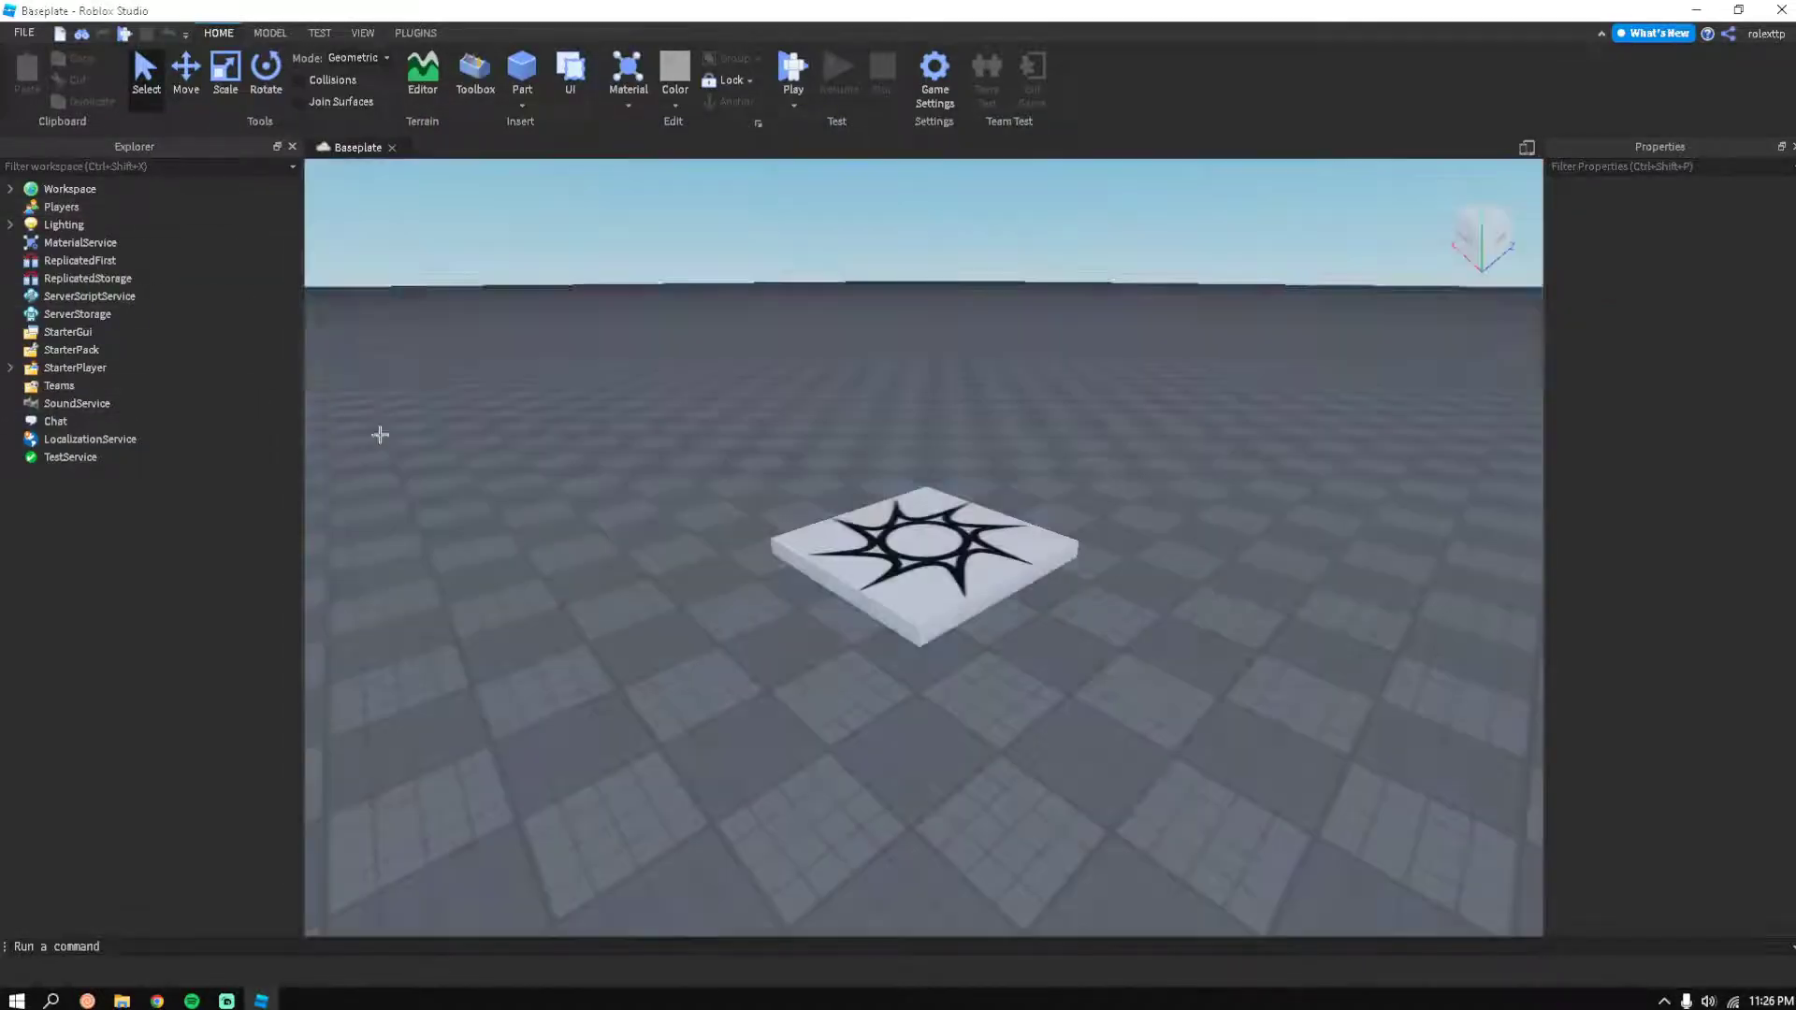
Search the Toolbox models for chair
right_drag(791, 326, 513, 97)
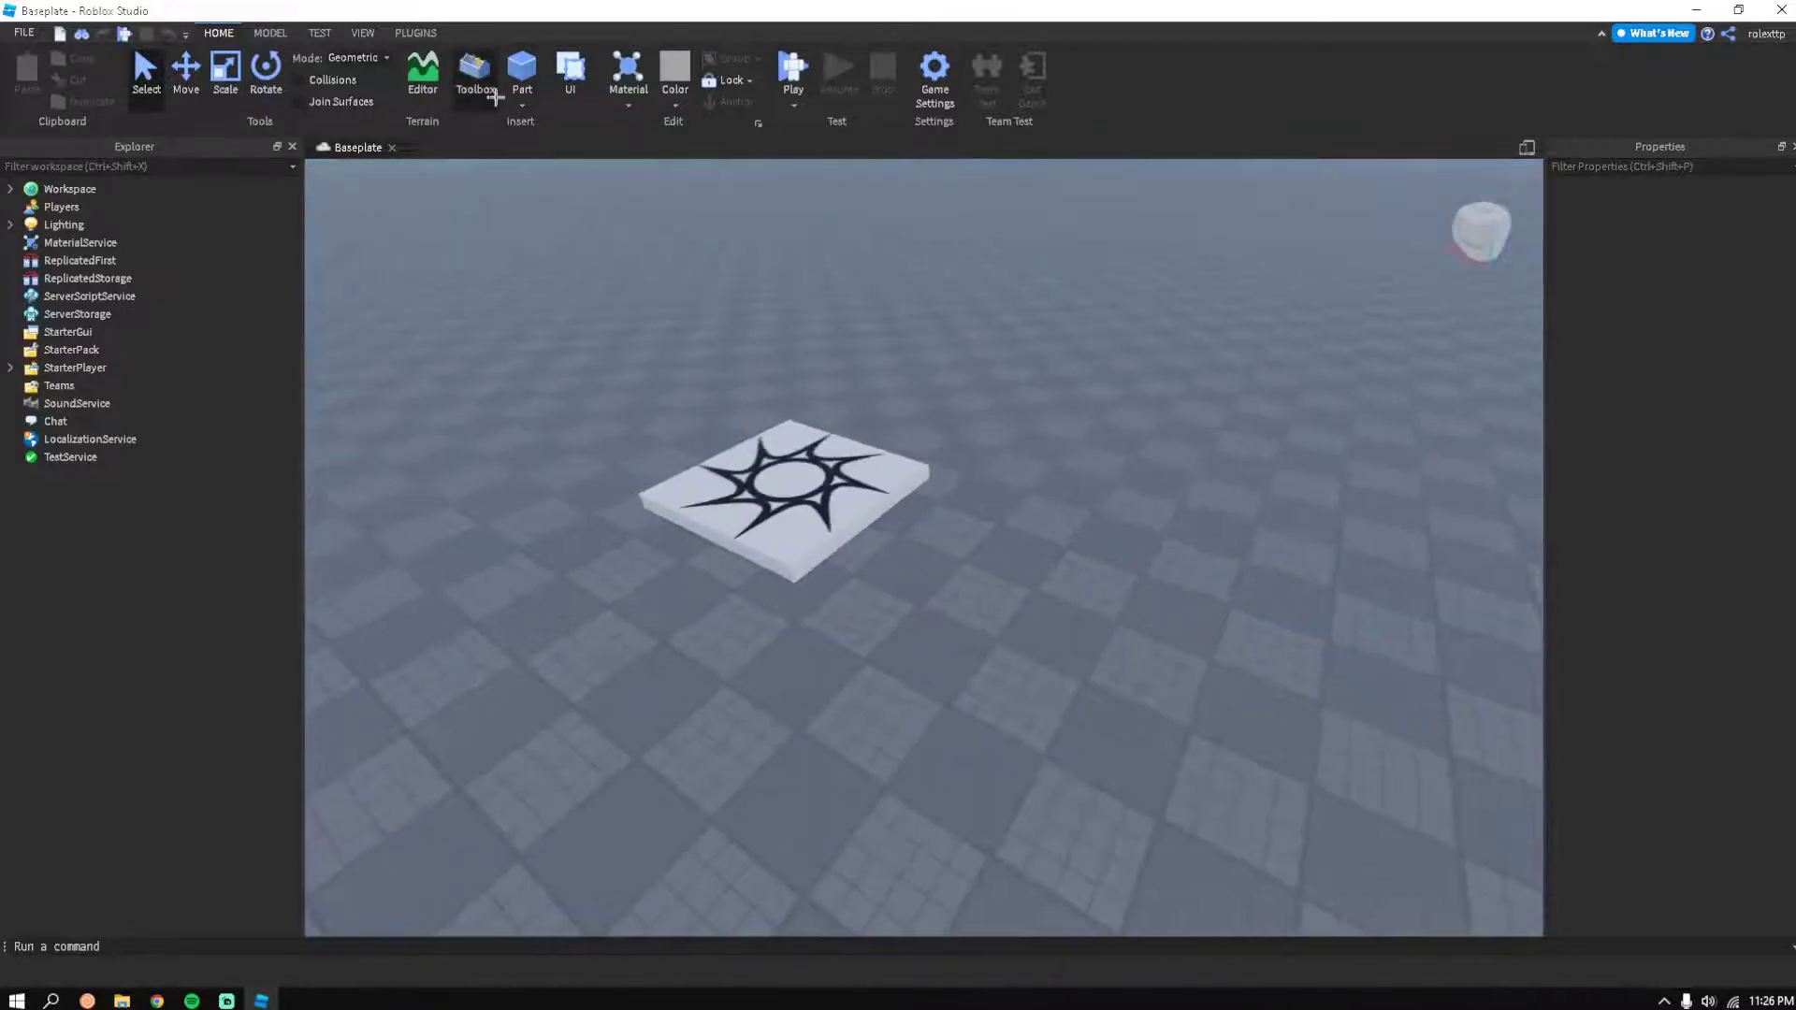
click(475, 75)
click(1684, 634)
text(C)
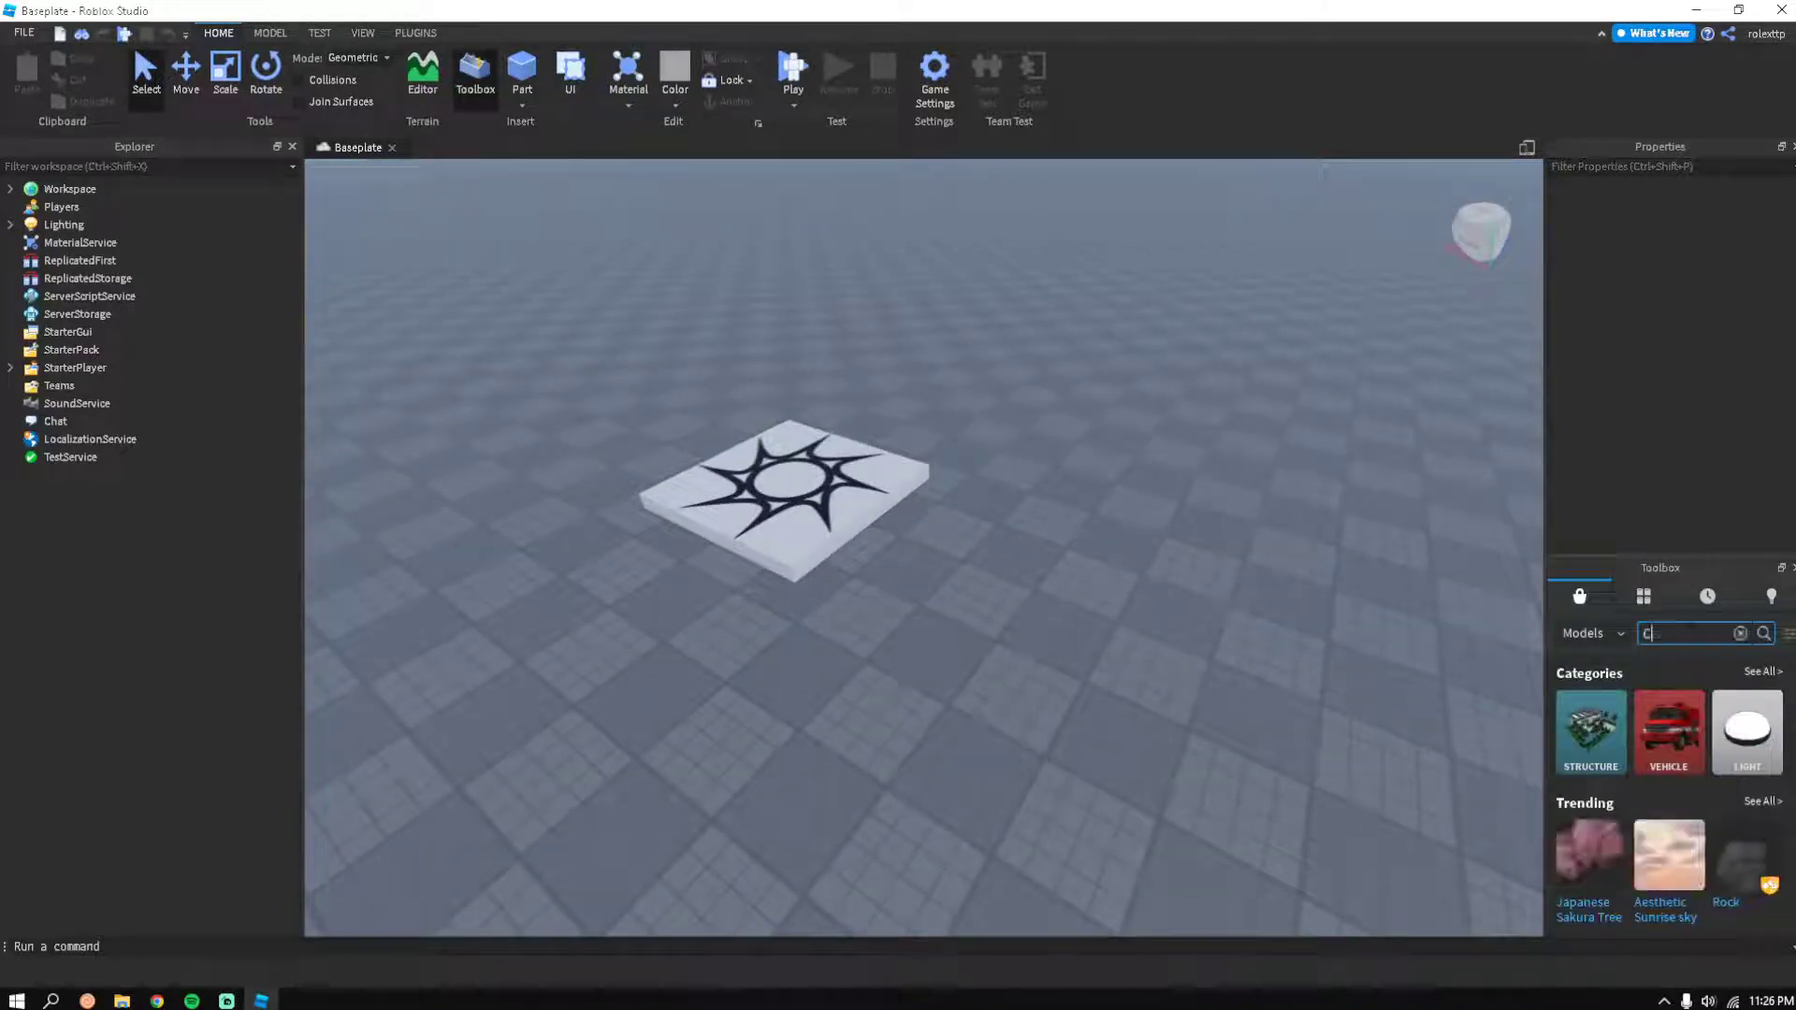
text(hair)
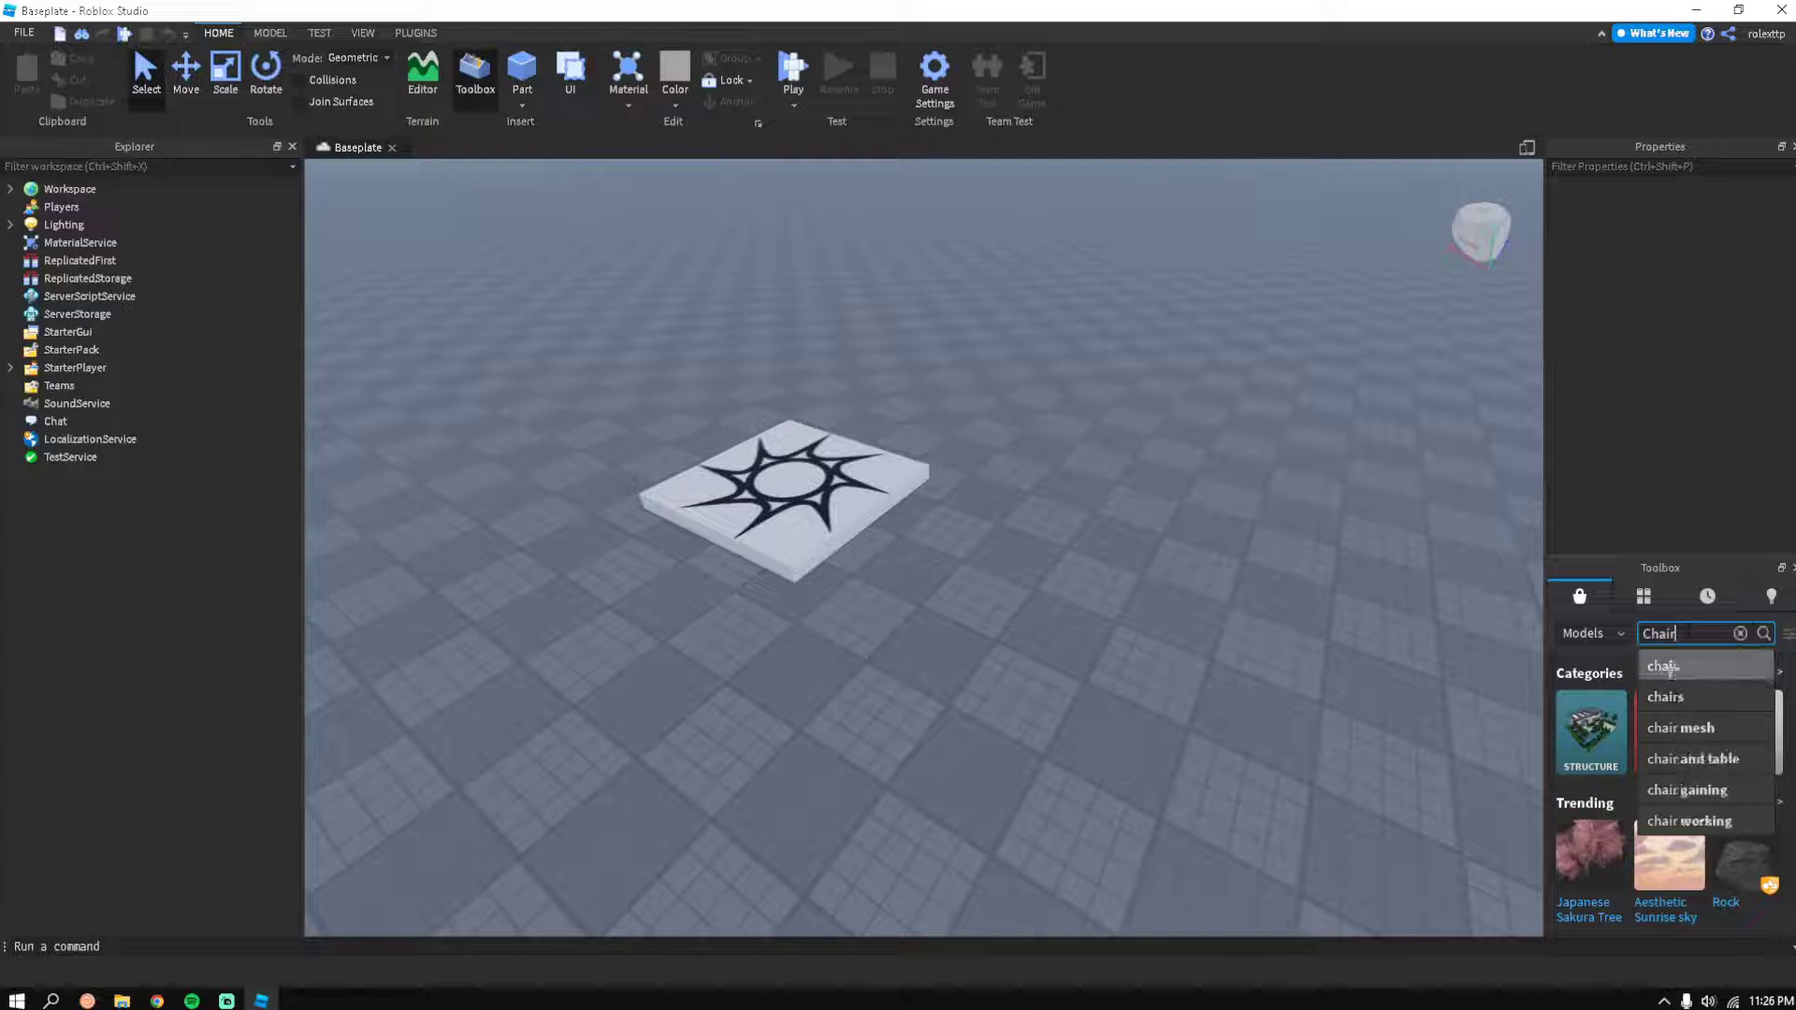
click(1669, 668)
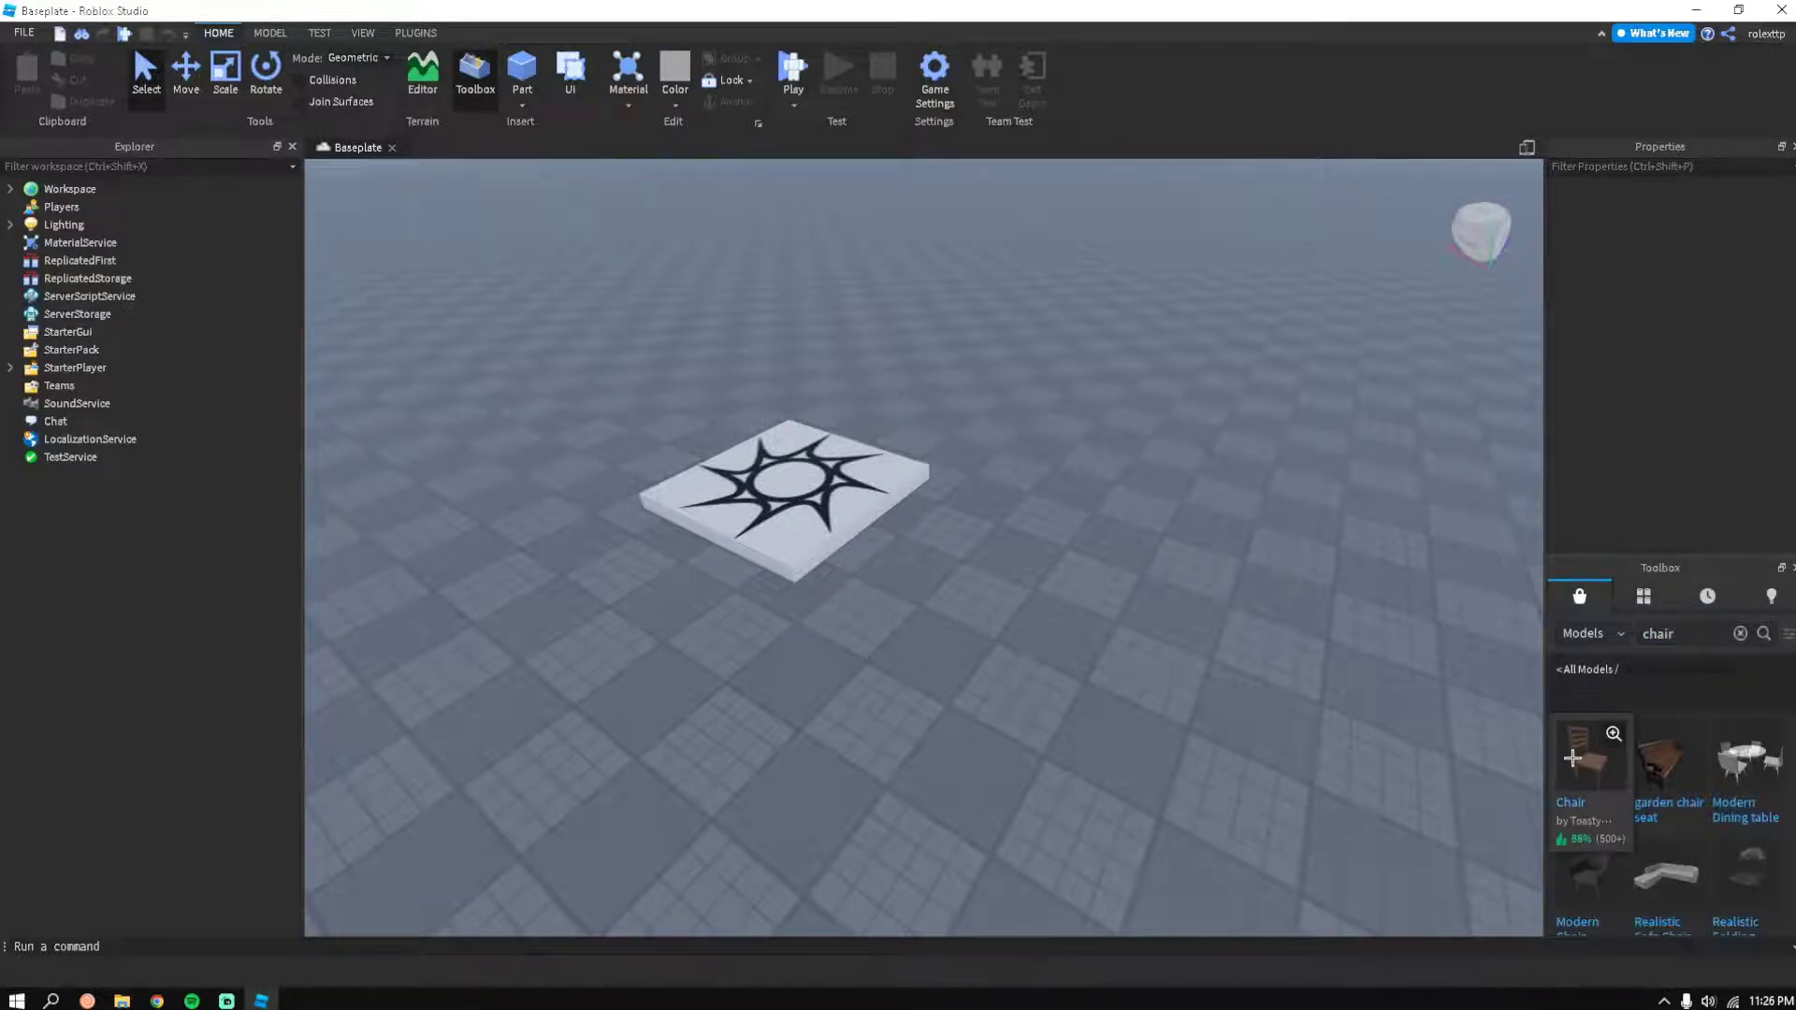
Insert the wooden Chair model from the search results onto the baseplate
click(1587, 758)
key(r)
drag(1050, 592, 1338, 698)
key(r)
key(r)
right_drag(952, 669, 952, 668)
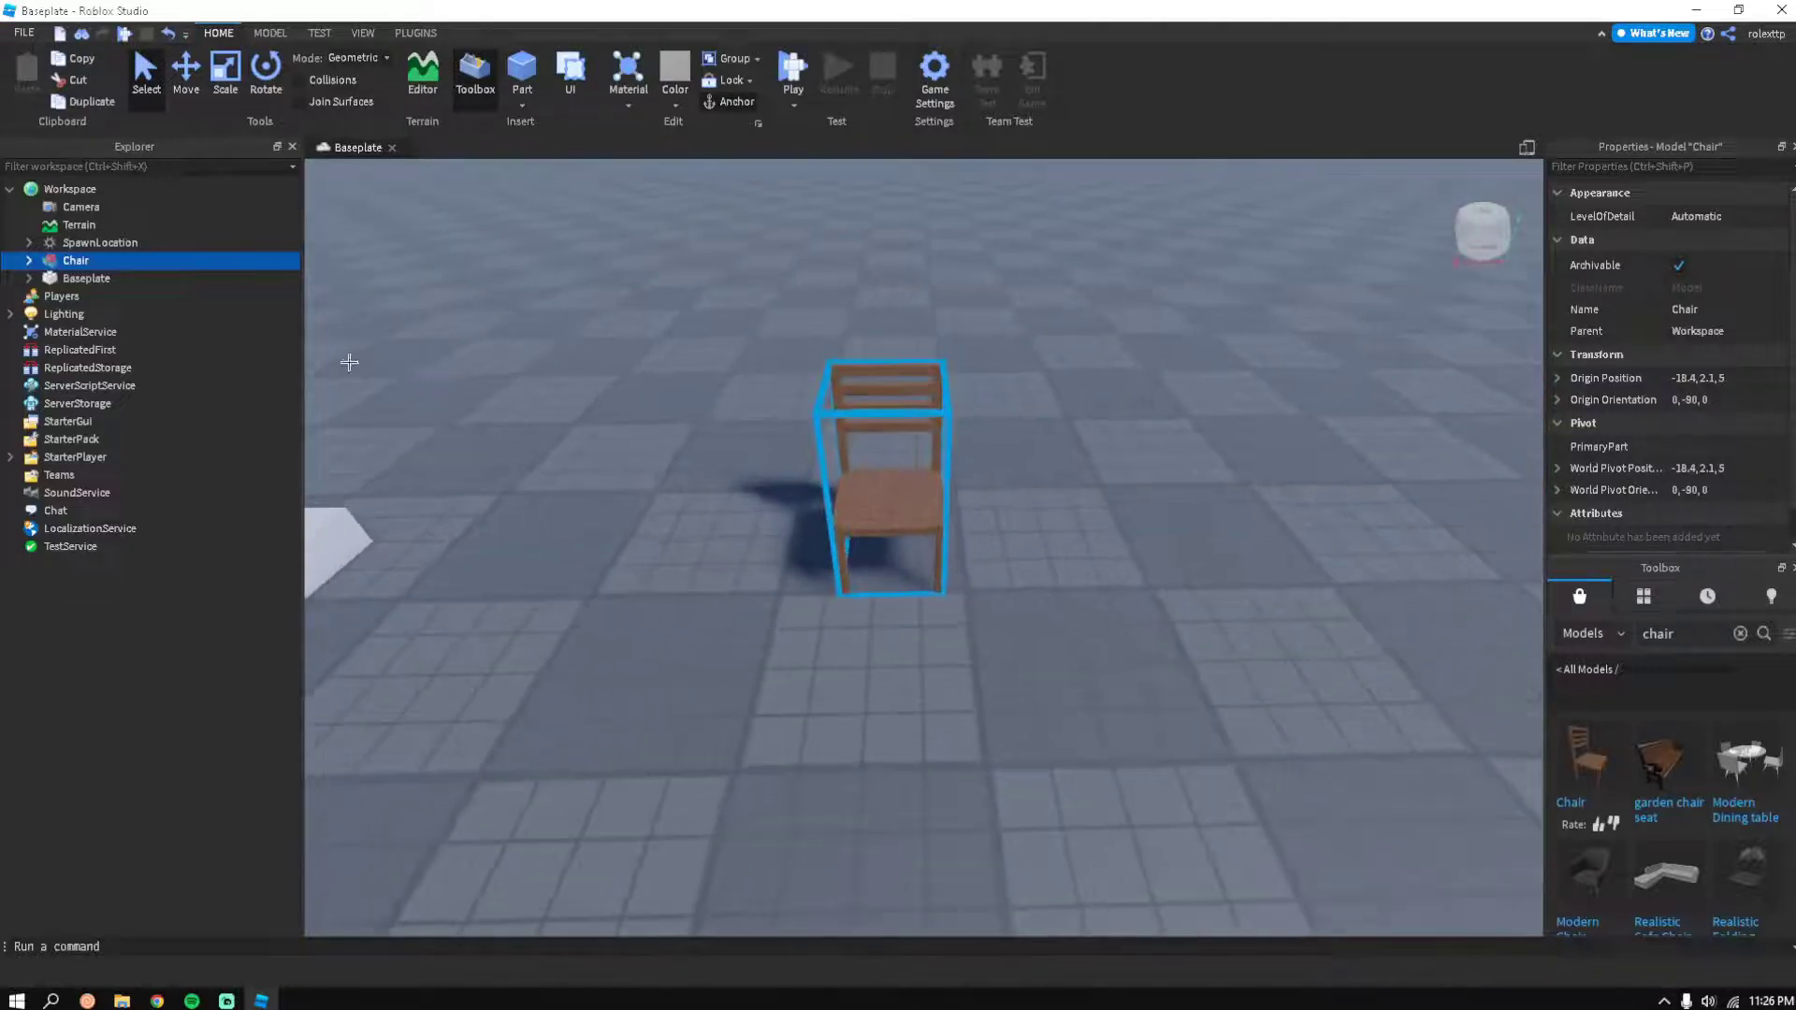
Try duplicating the expanded Chair model in the Workspace and remove the duplicate
click(29, 260)
click(70, 279)
right_click(70, 279)
click(126, 376)
right_click(82, 260)
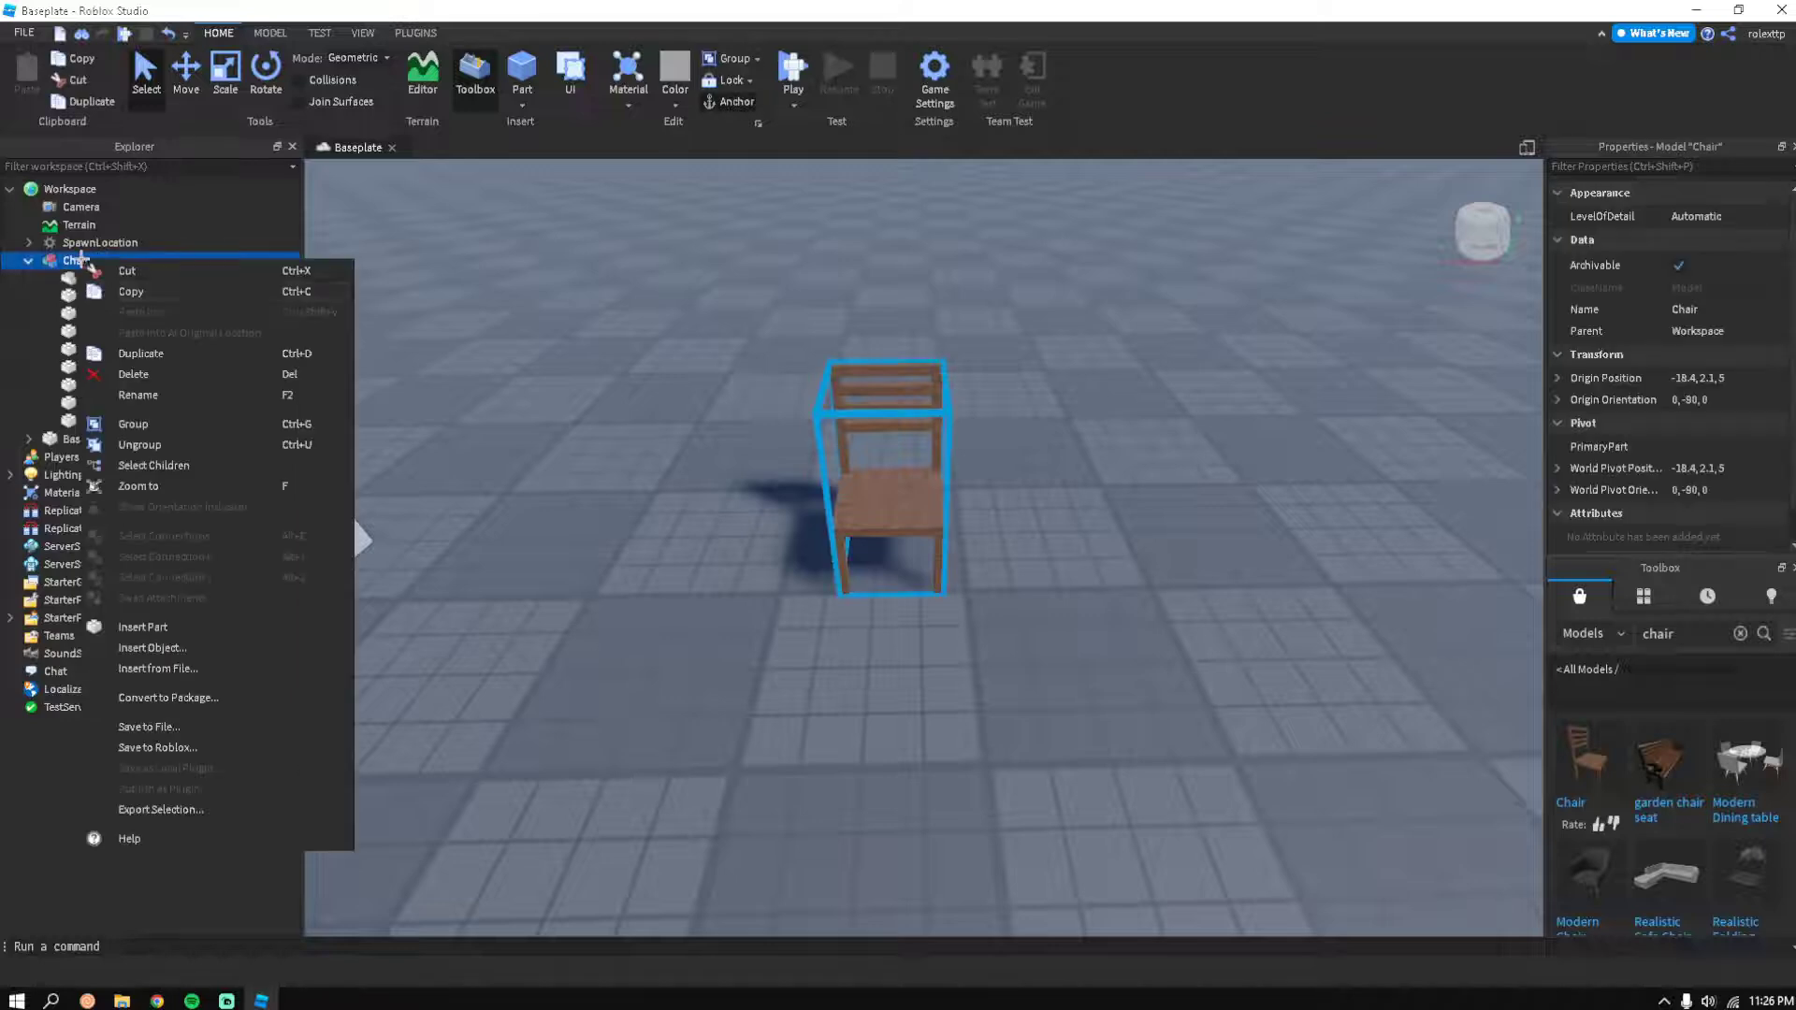
click(141, 353)
right_click(41, 437)
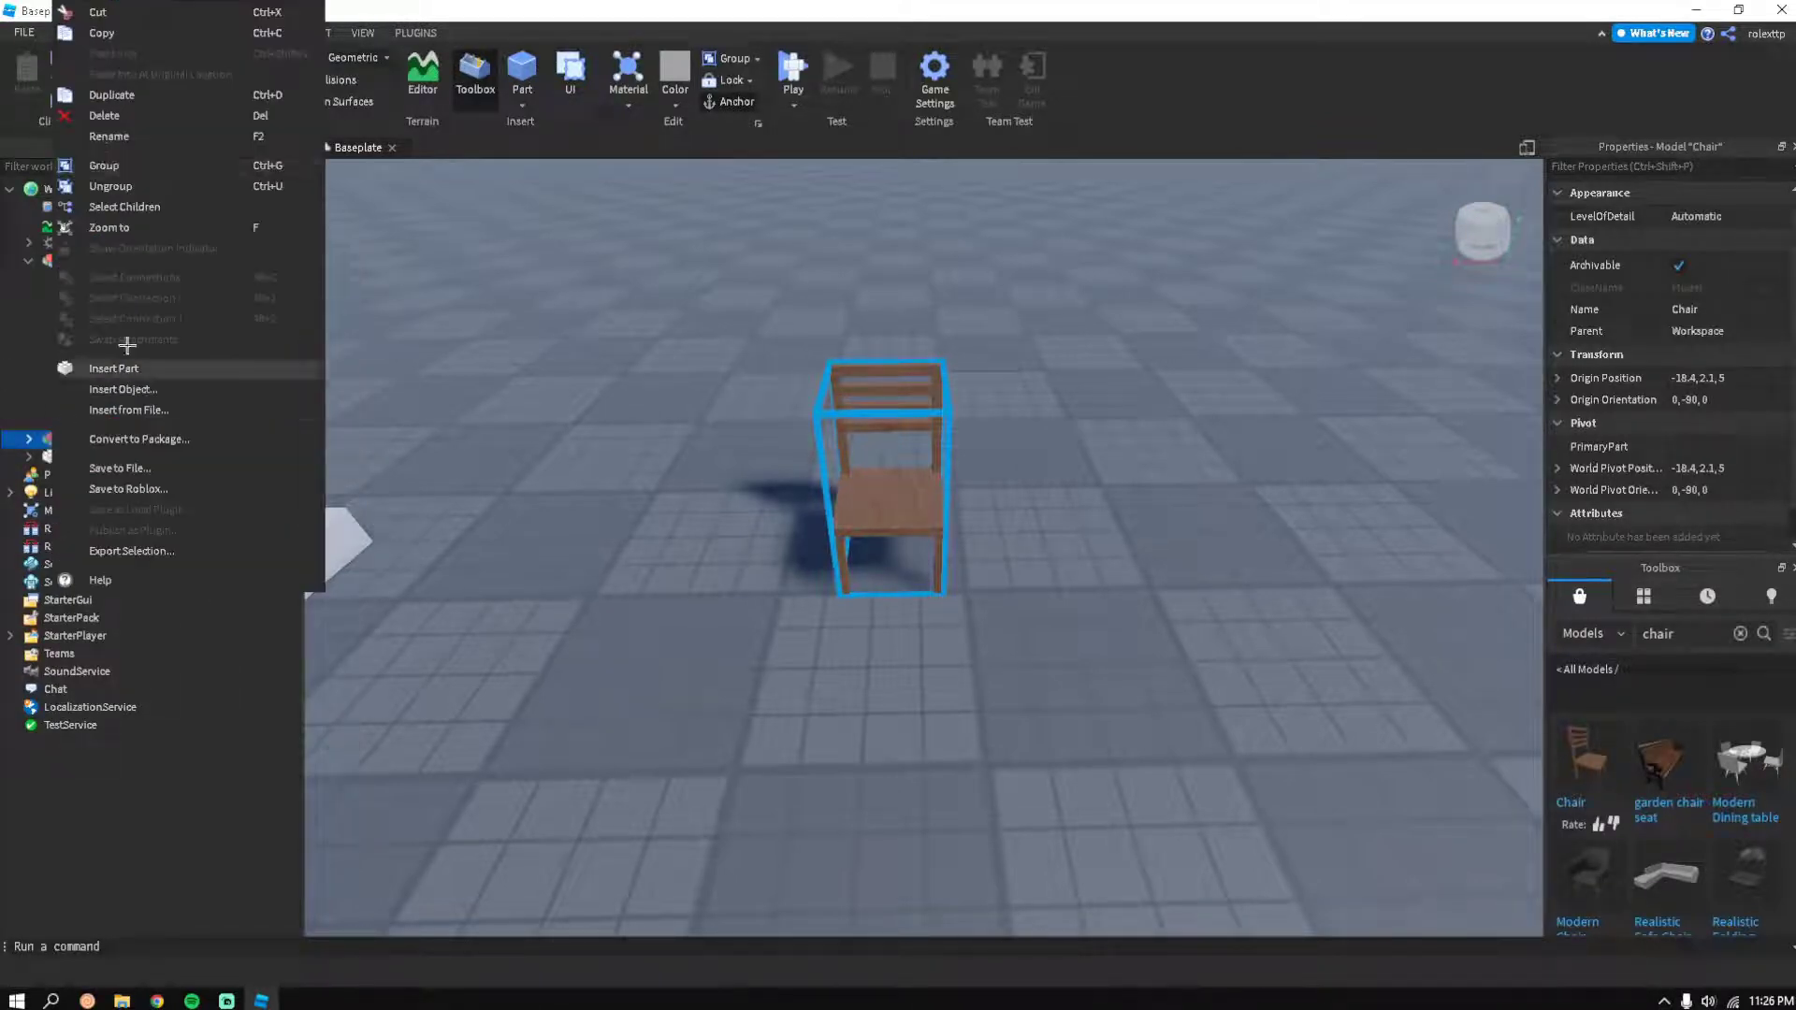
click(102, 135)
right_click(75, 260)
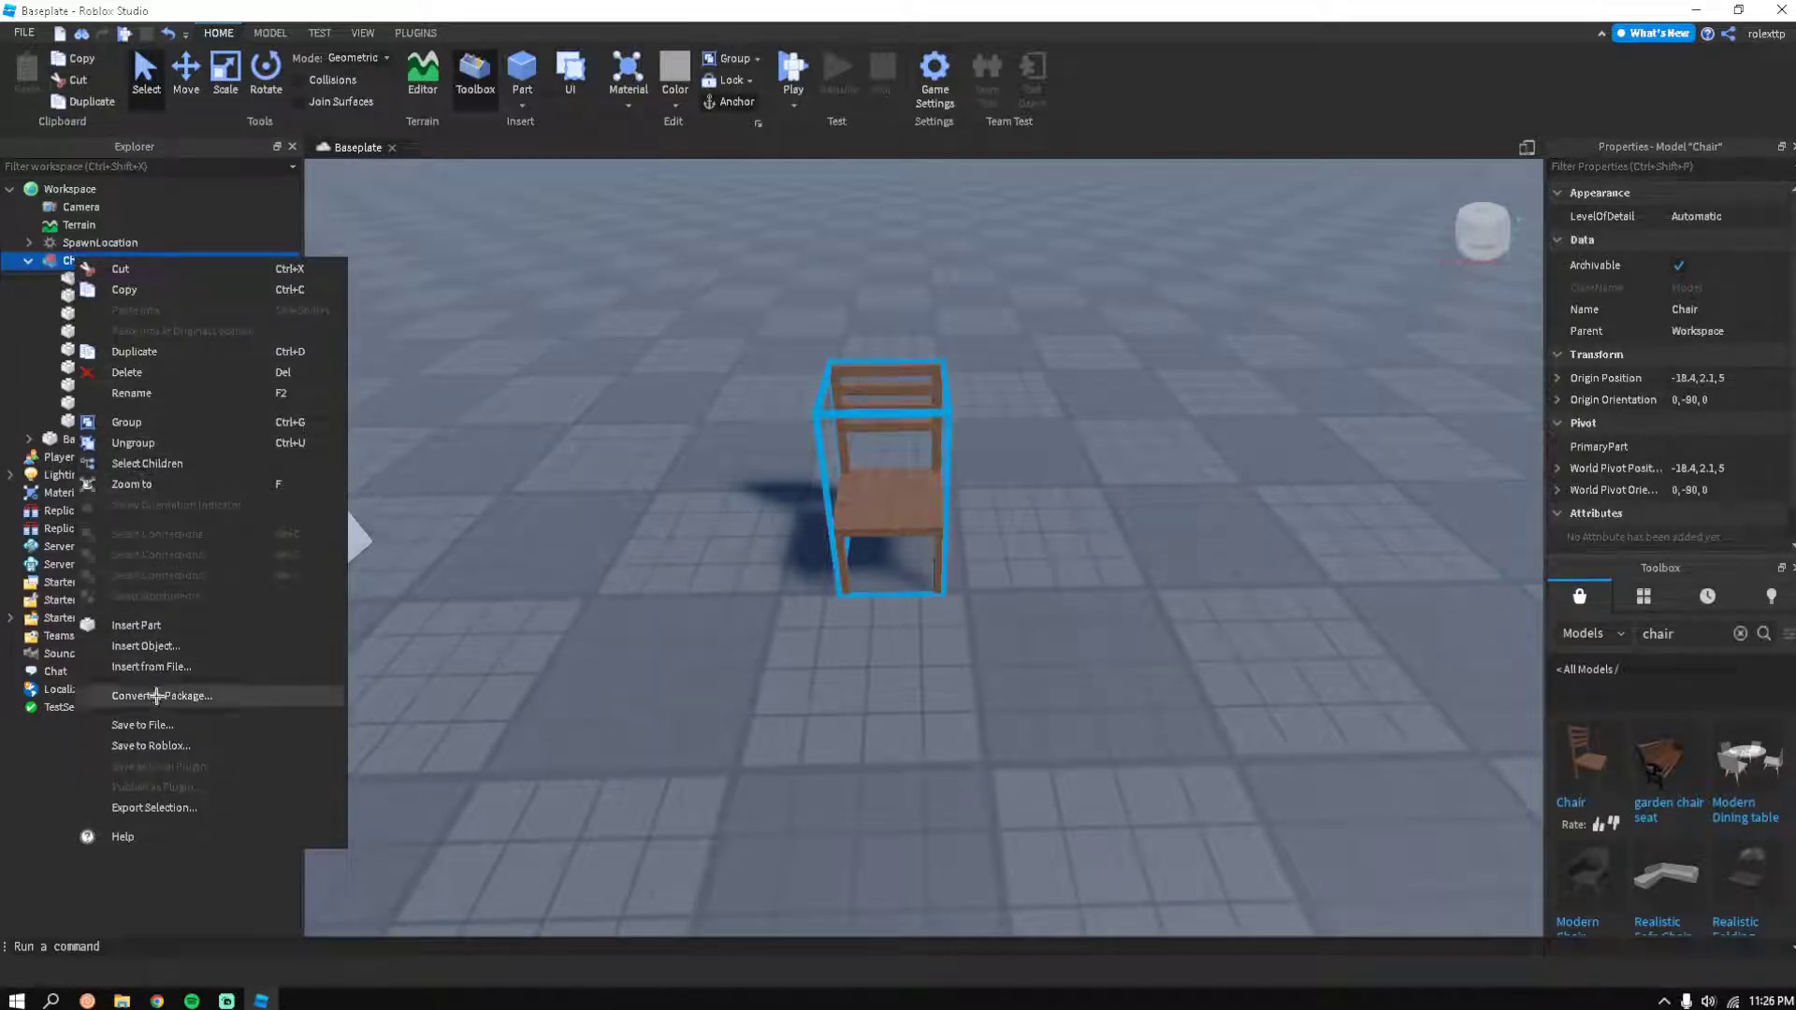
click(183, 868)
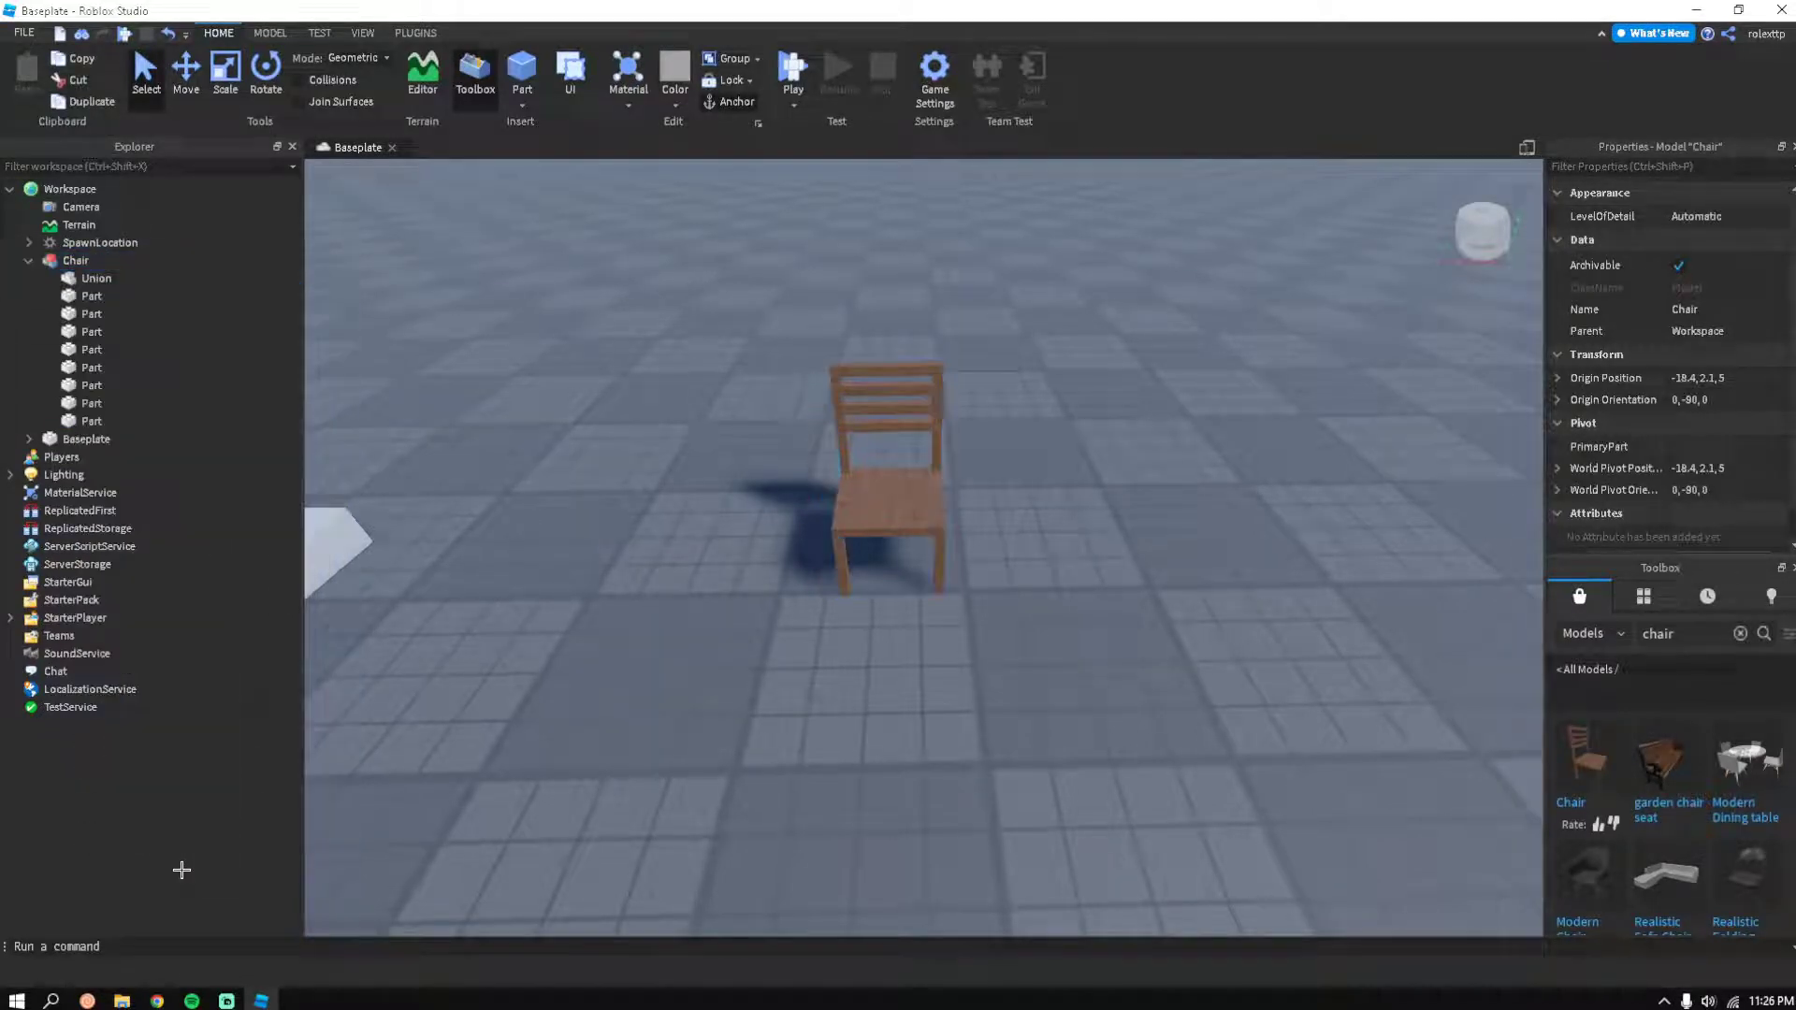
click(224, 1005)
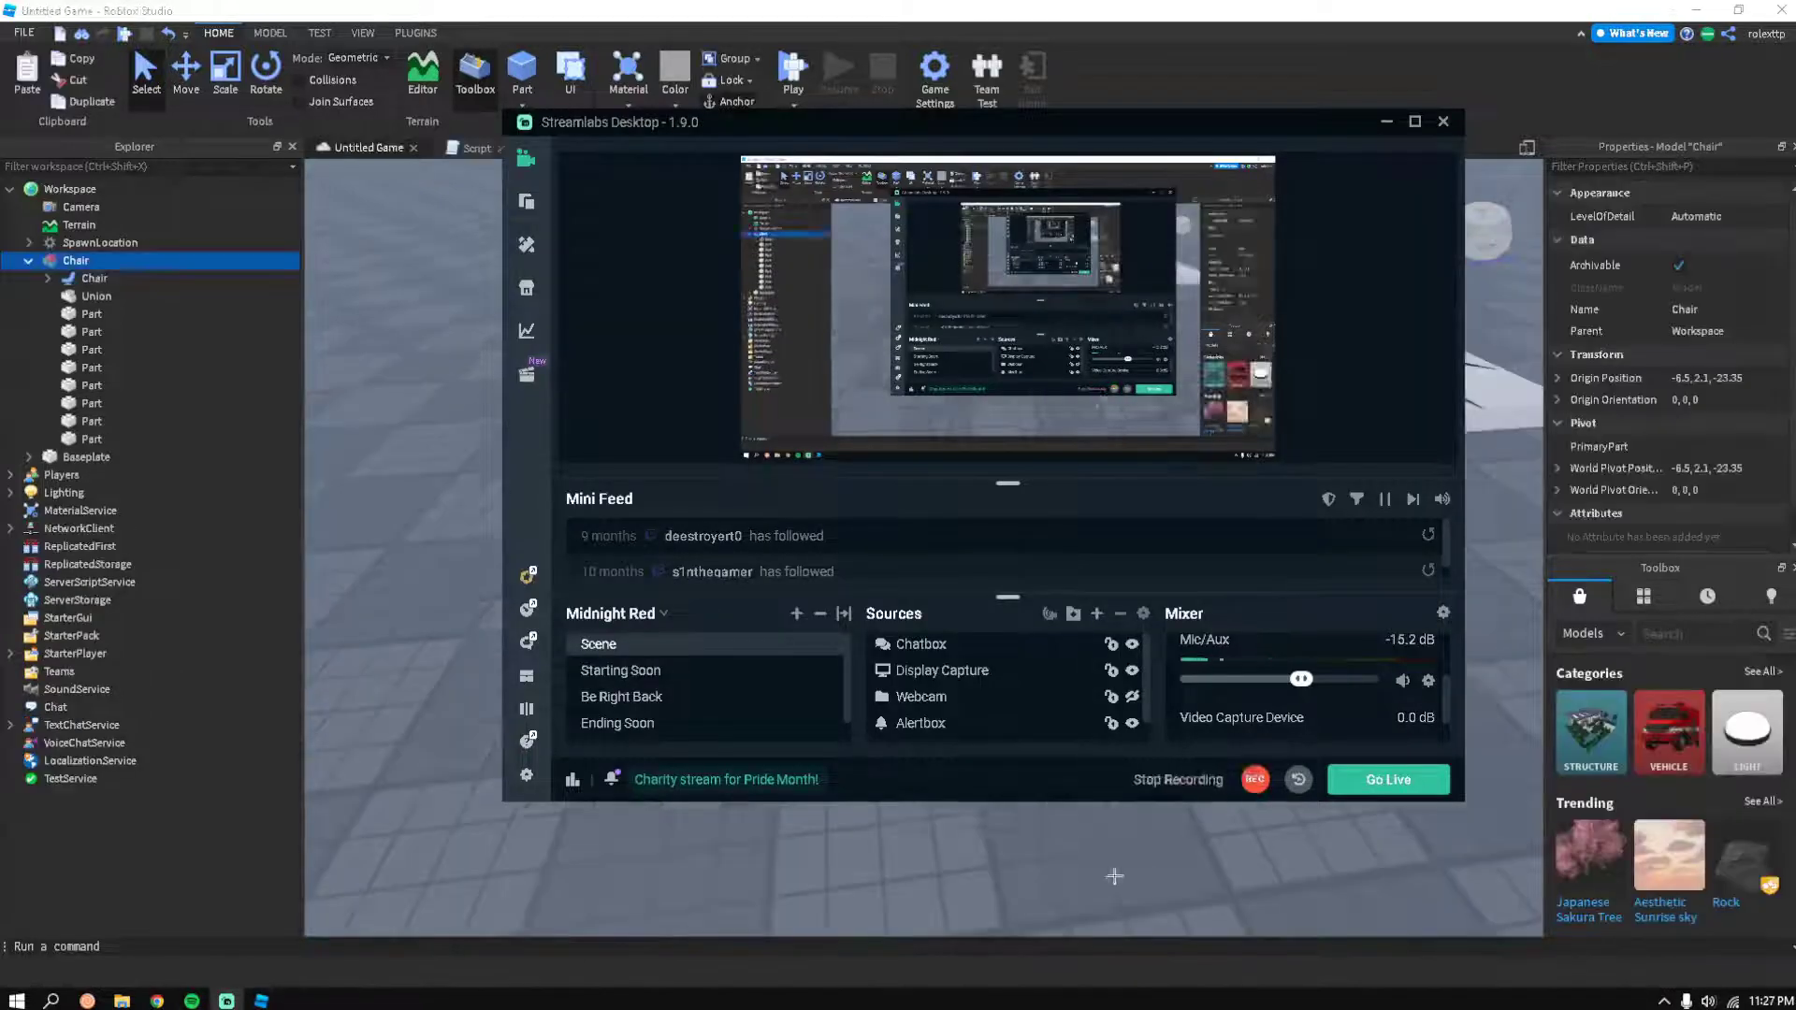
key(alt+Tab)
click(751, 714)
drag(1141, 585, 712, 328)
right_drag(982, 741, 982, 742)
drag(982, 742, 1086, 690)
right_drag(1086, 689, 1112, 697)
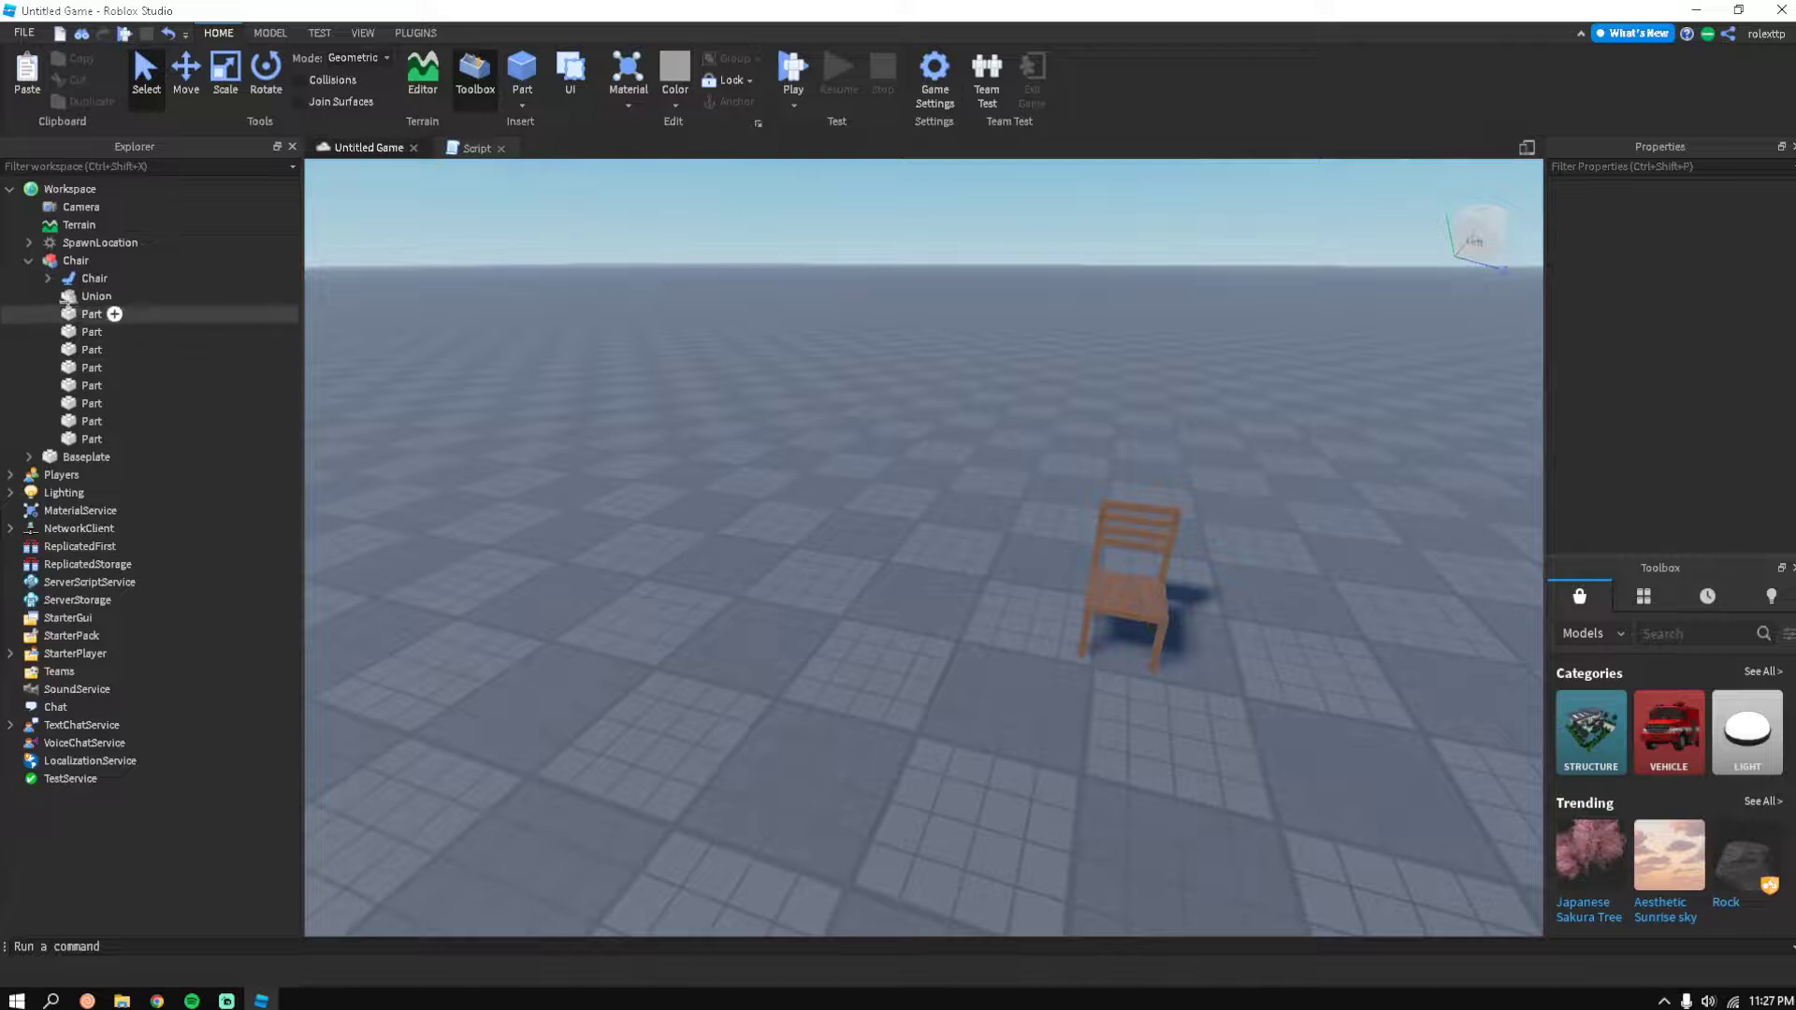
Expand the seat object inside the Chair model, open its Script and select all of the code
click(11, 284)
click(46, 277)
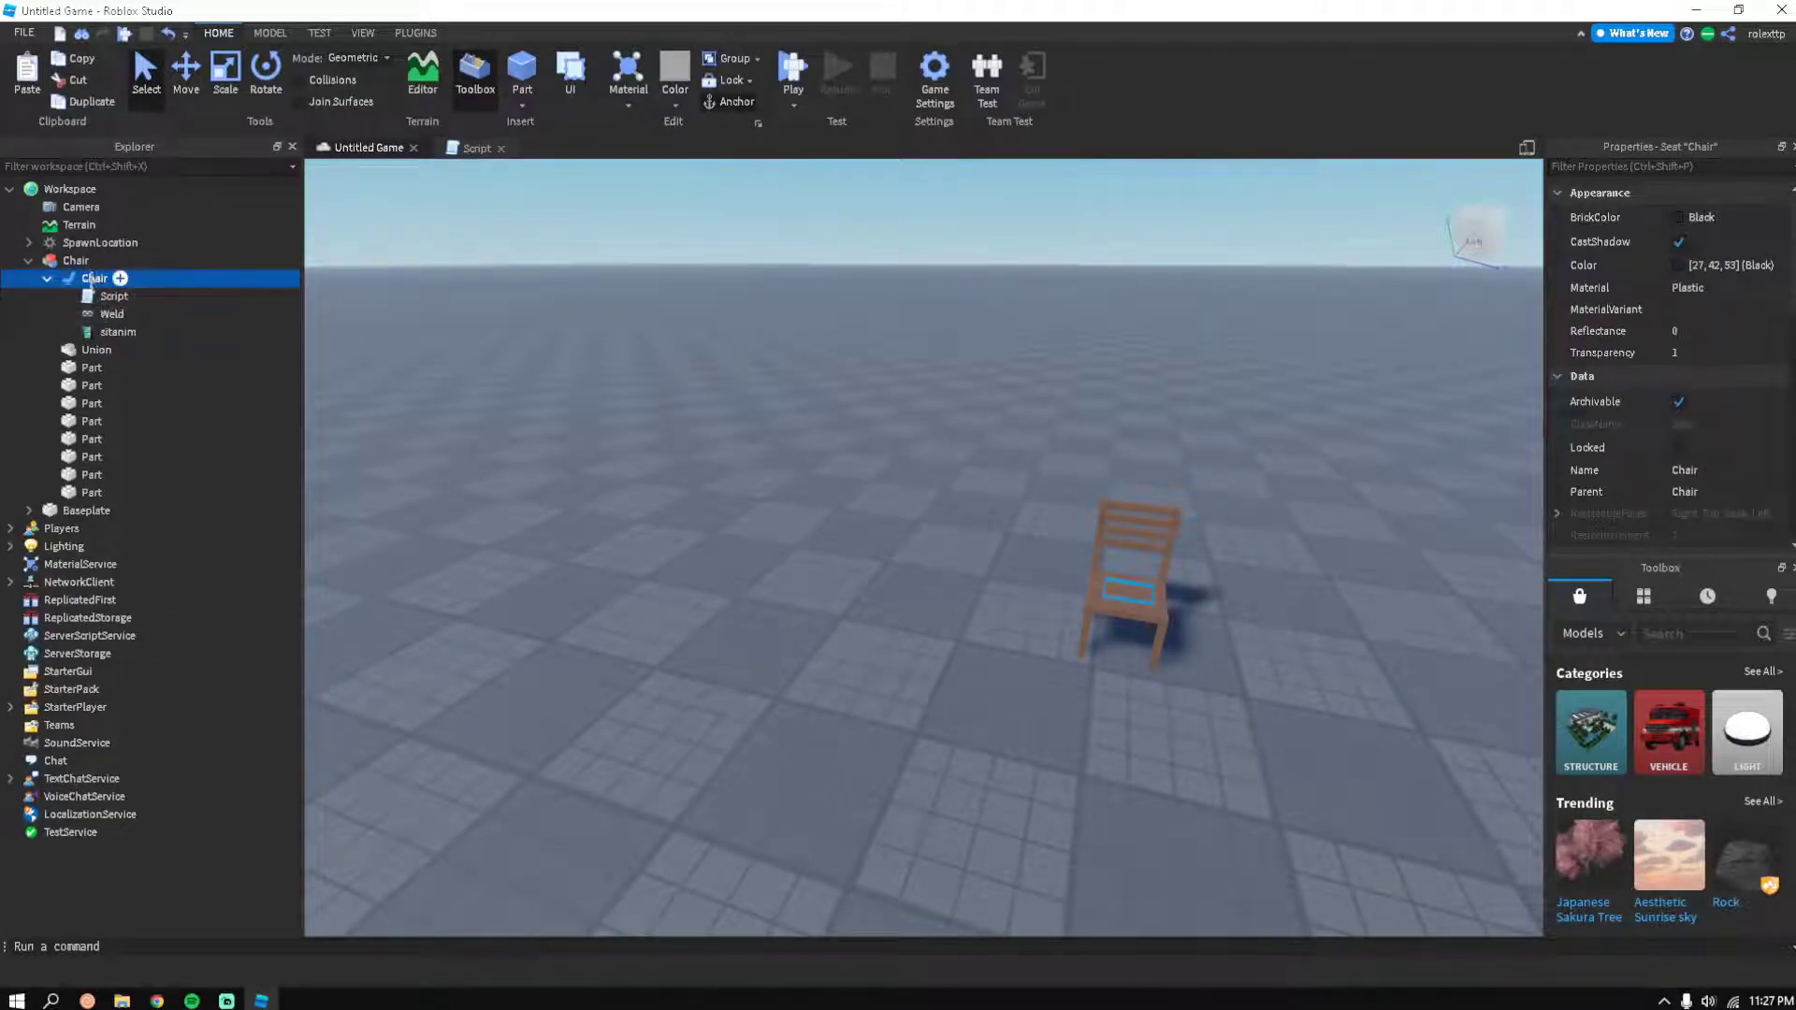
click(79, 297)
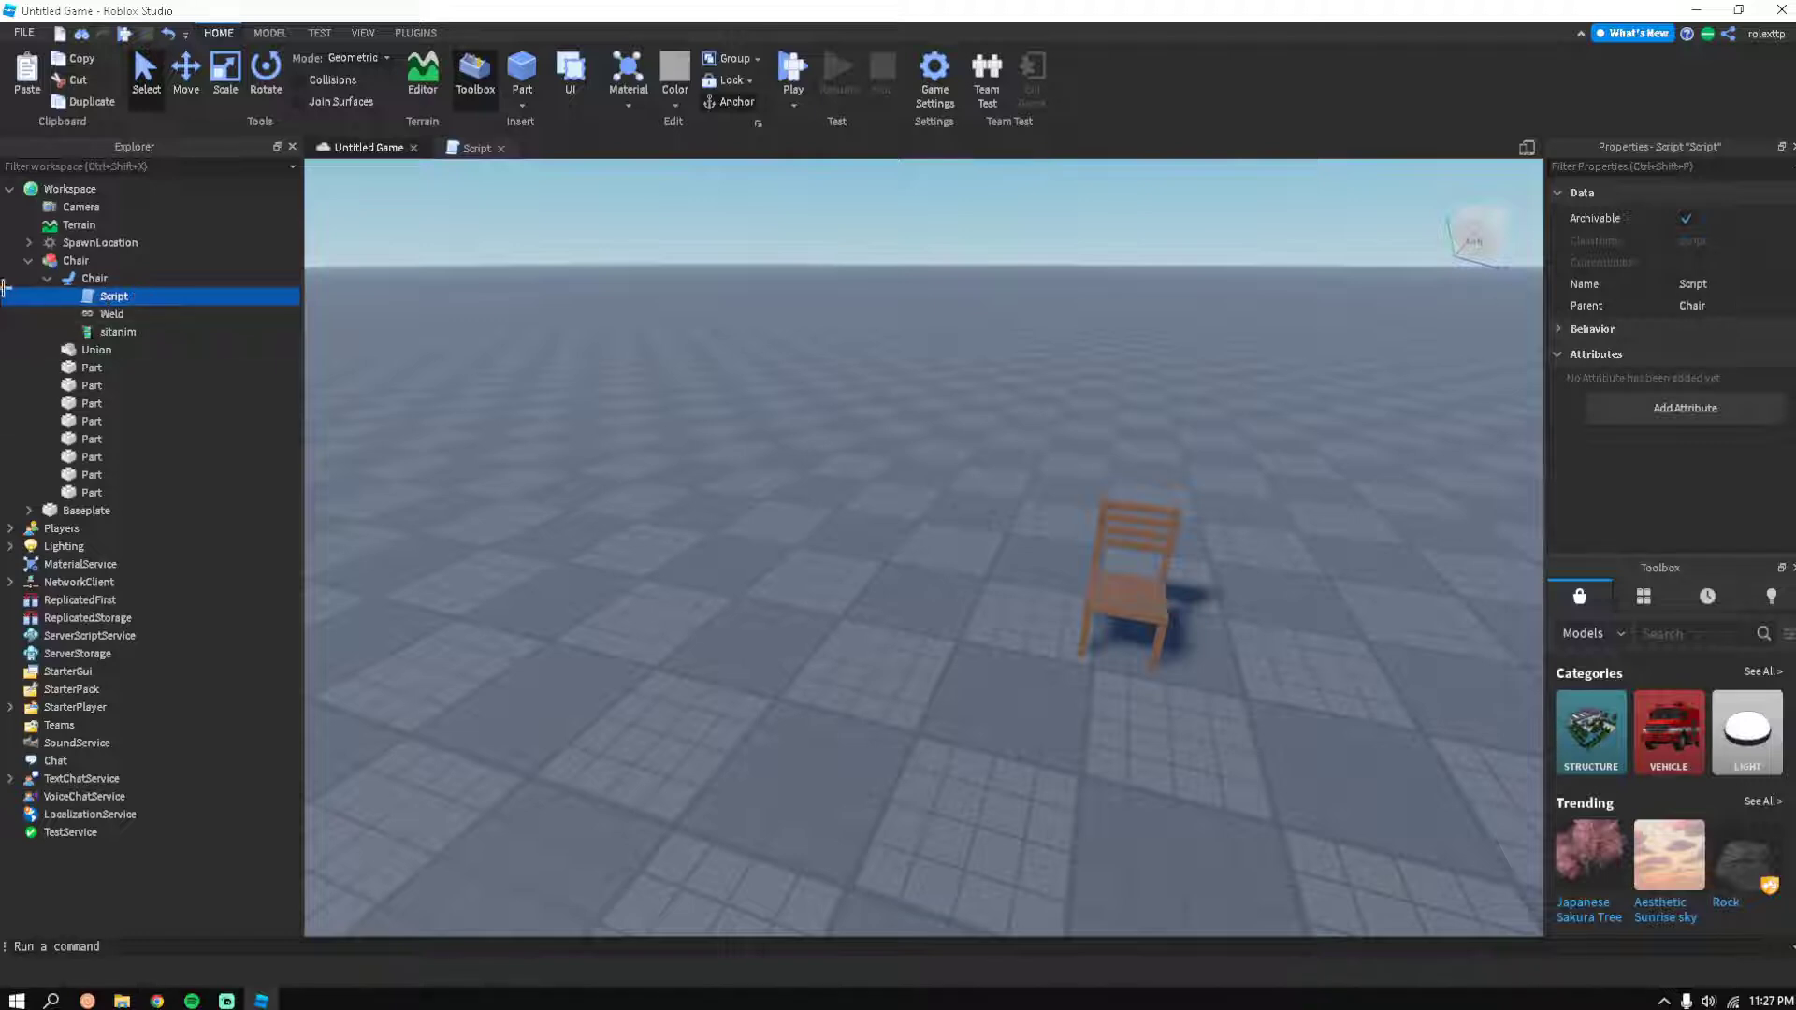
double_click(114, 296)
key(ctrl+a)
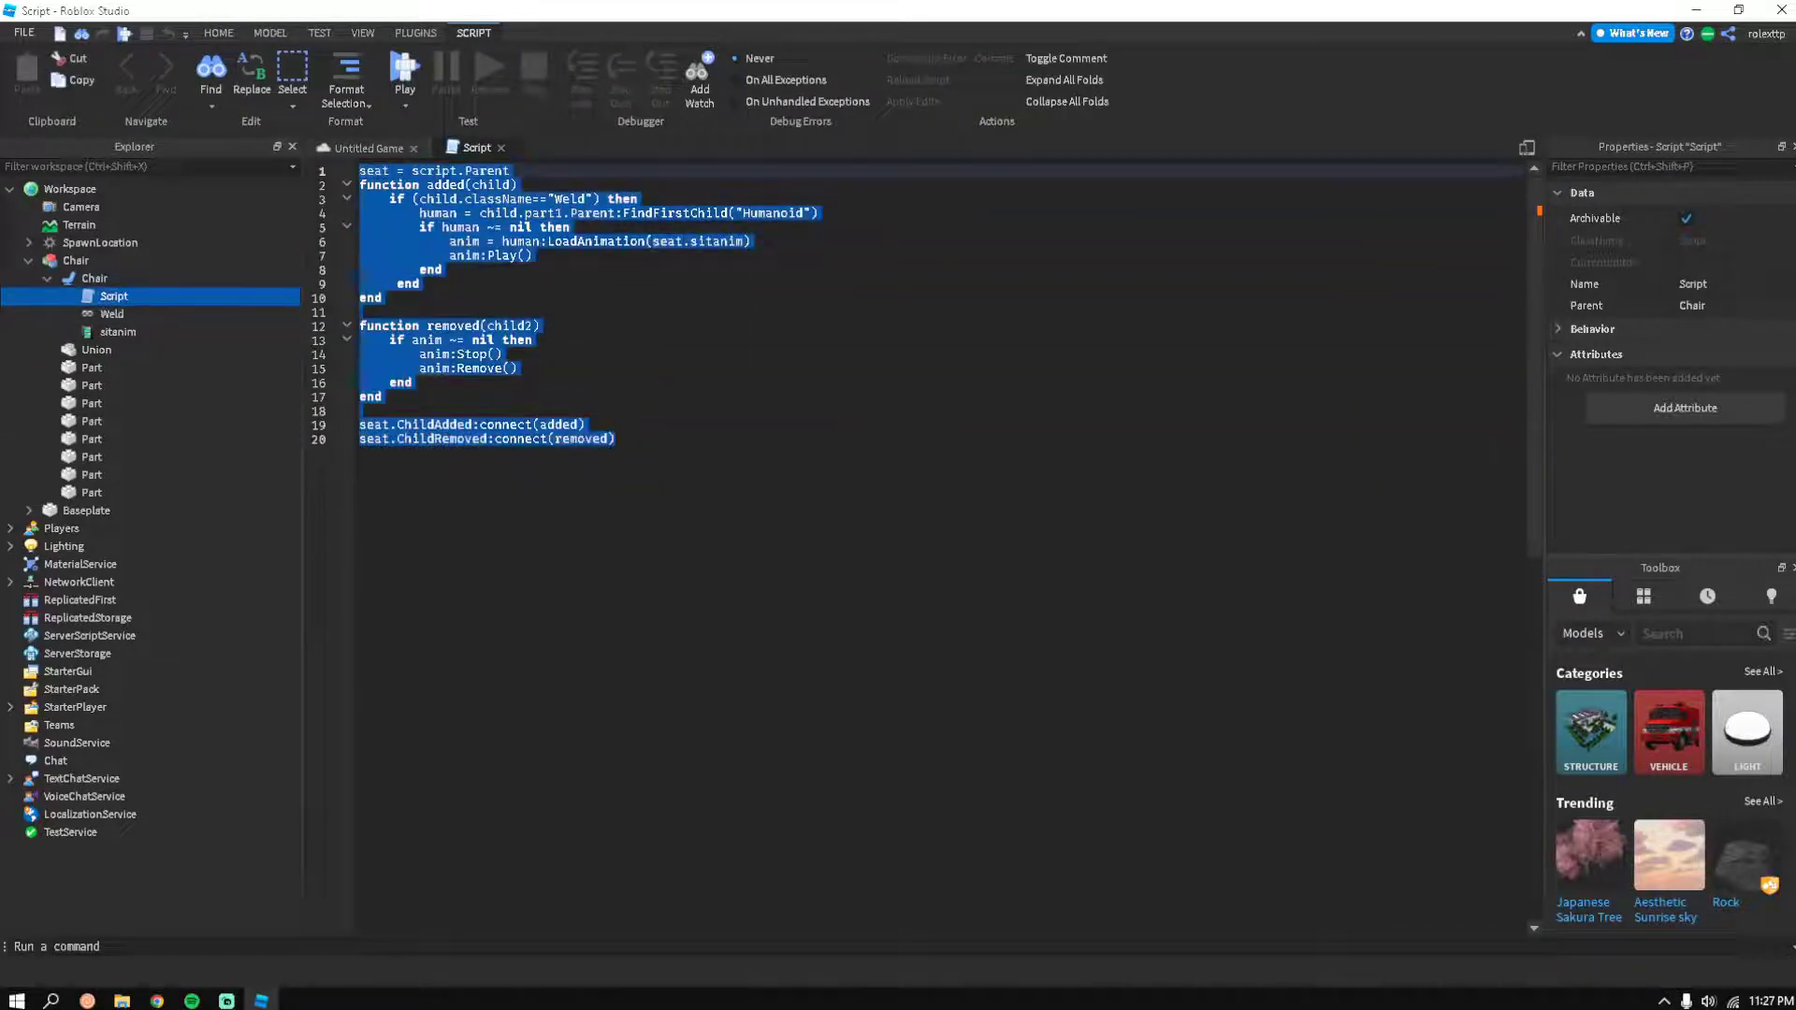
Close the script and inspect the seat's Weld and the properties of its sitanim animation
click(507, 146)
right_drag(402, 391, 440, 400)
click(113, 314)
click(94, 278)
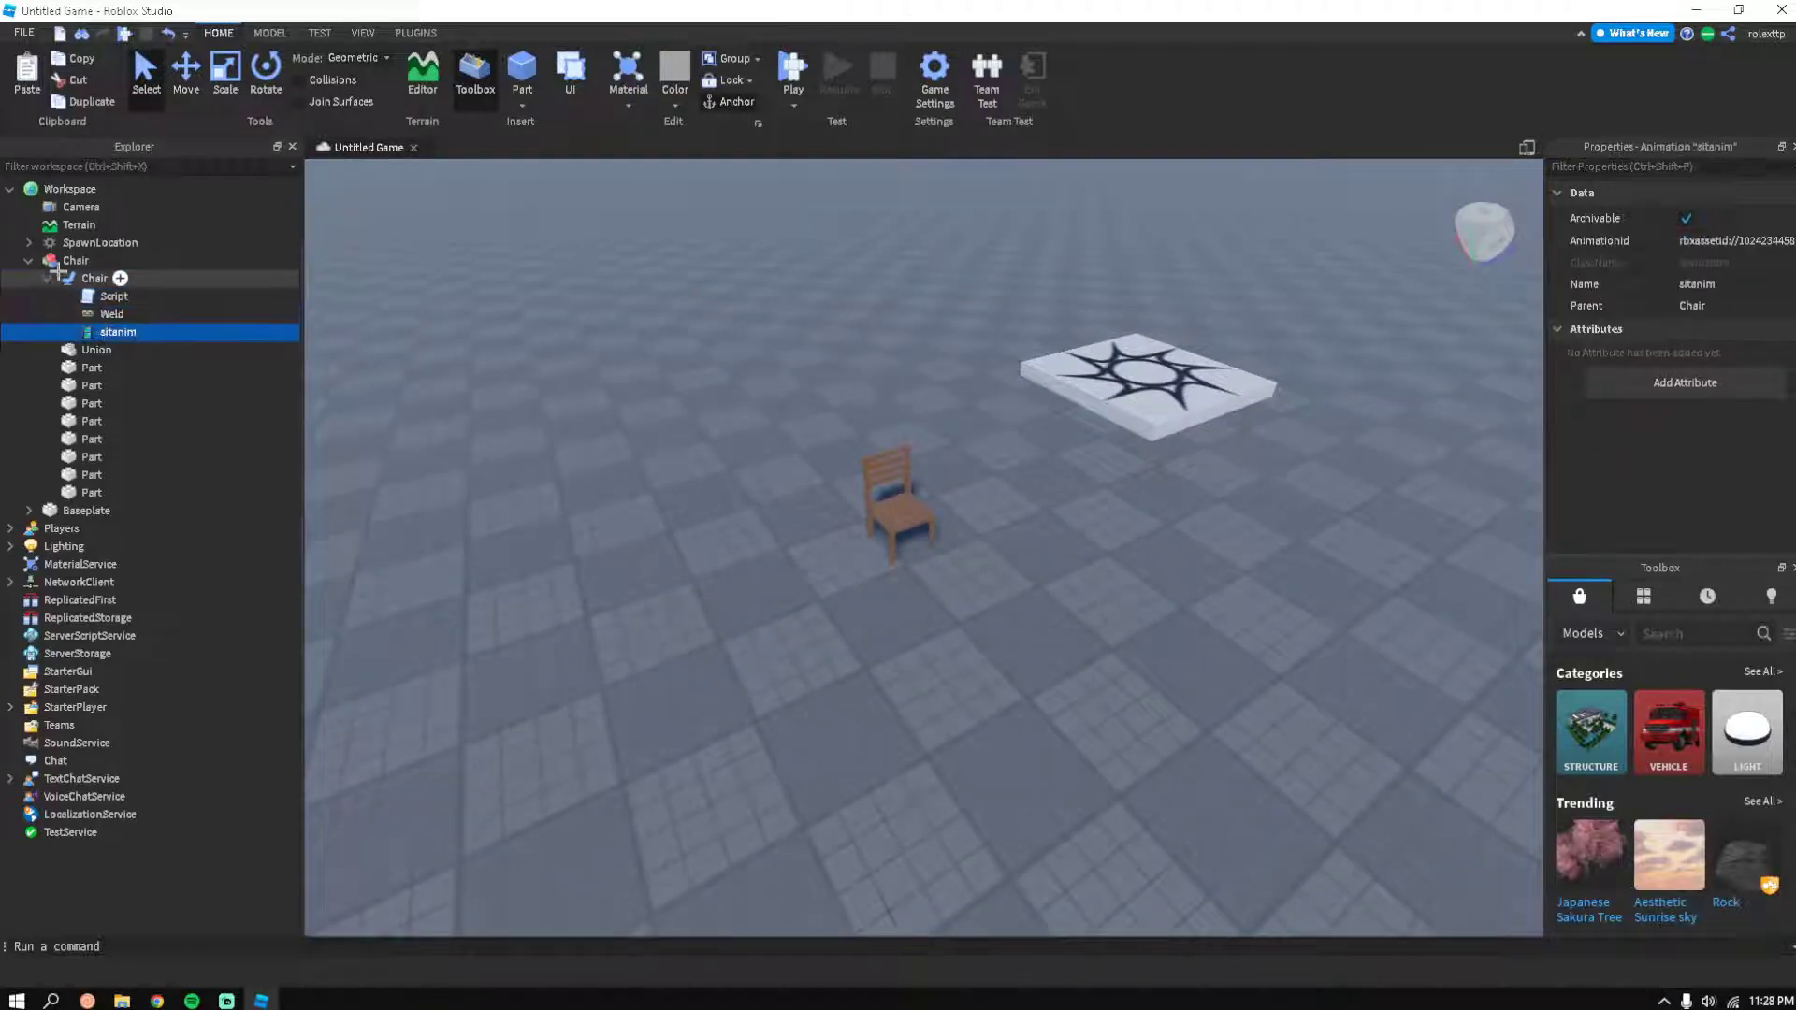
click(118, 332)
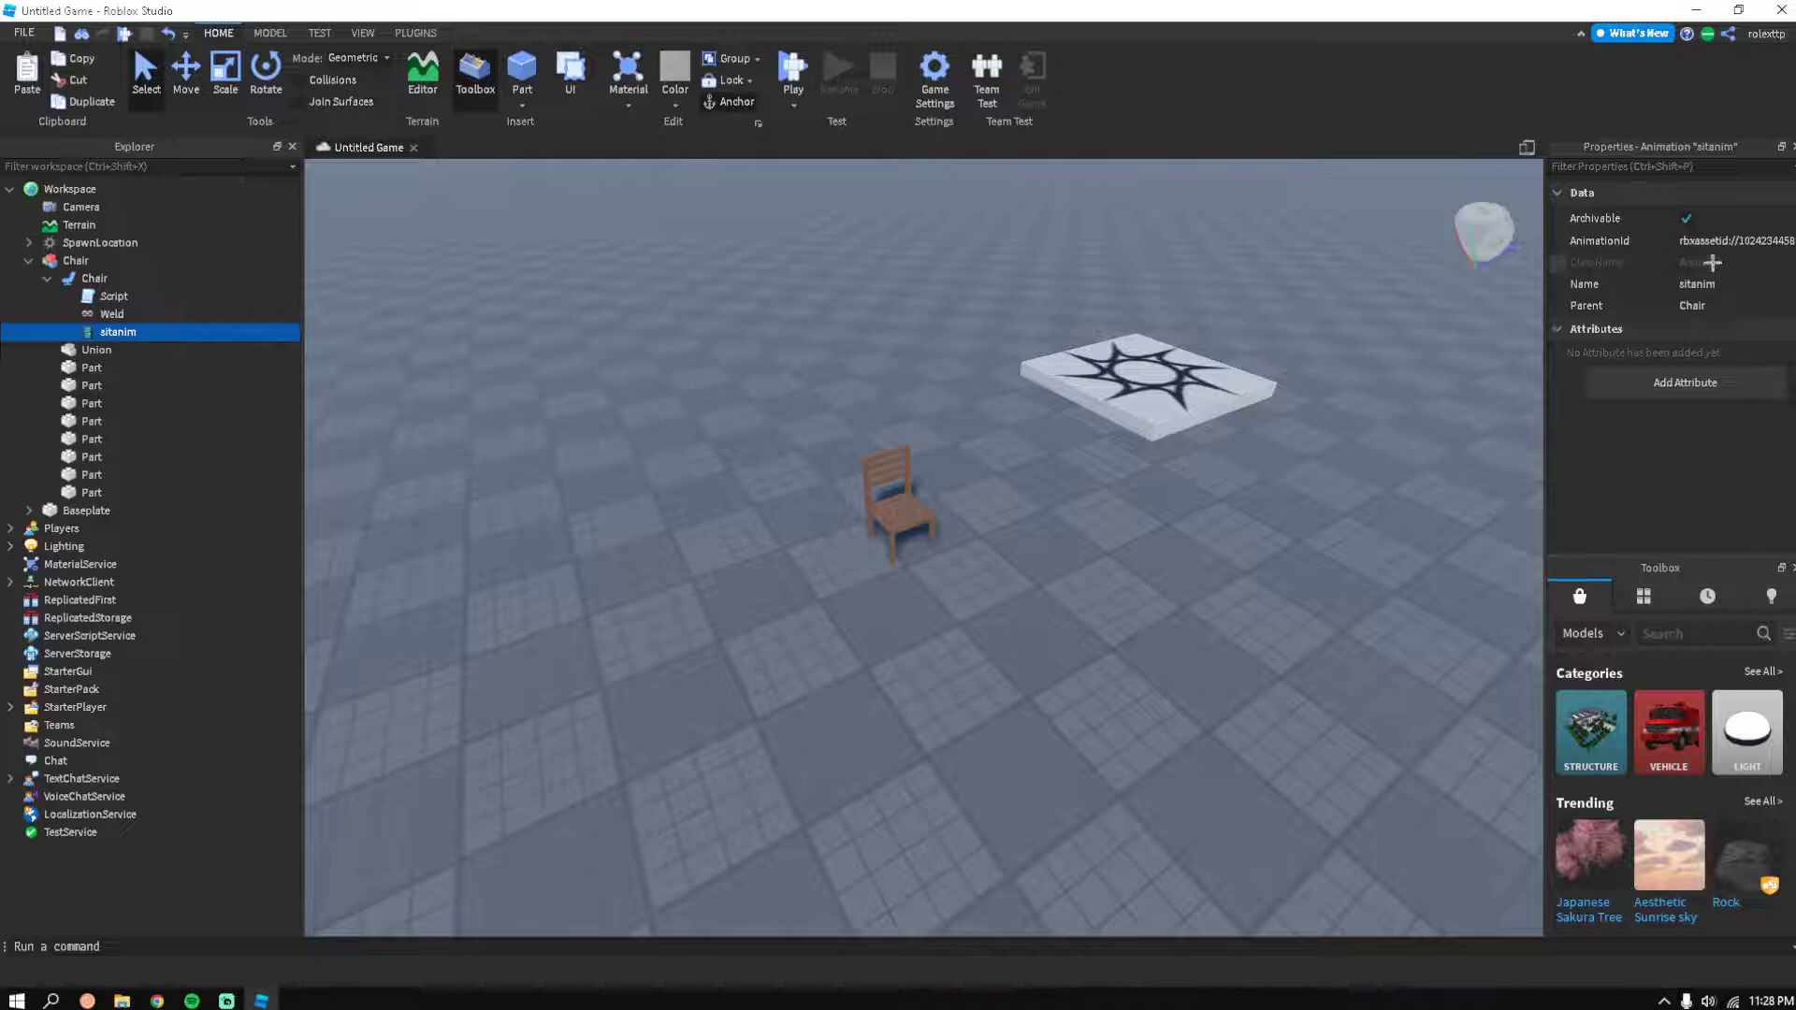
click(1191, 549)
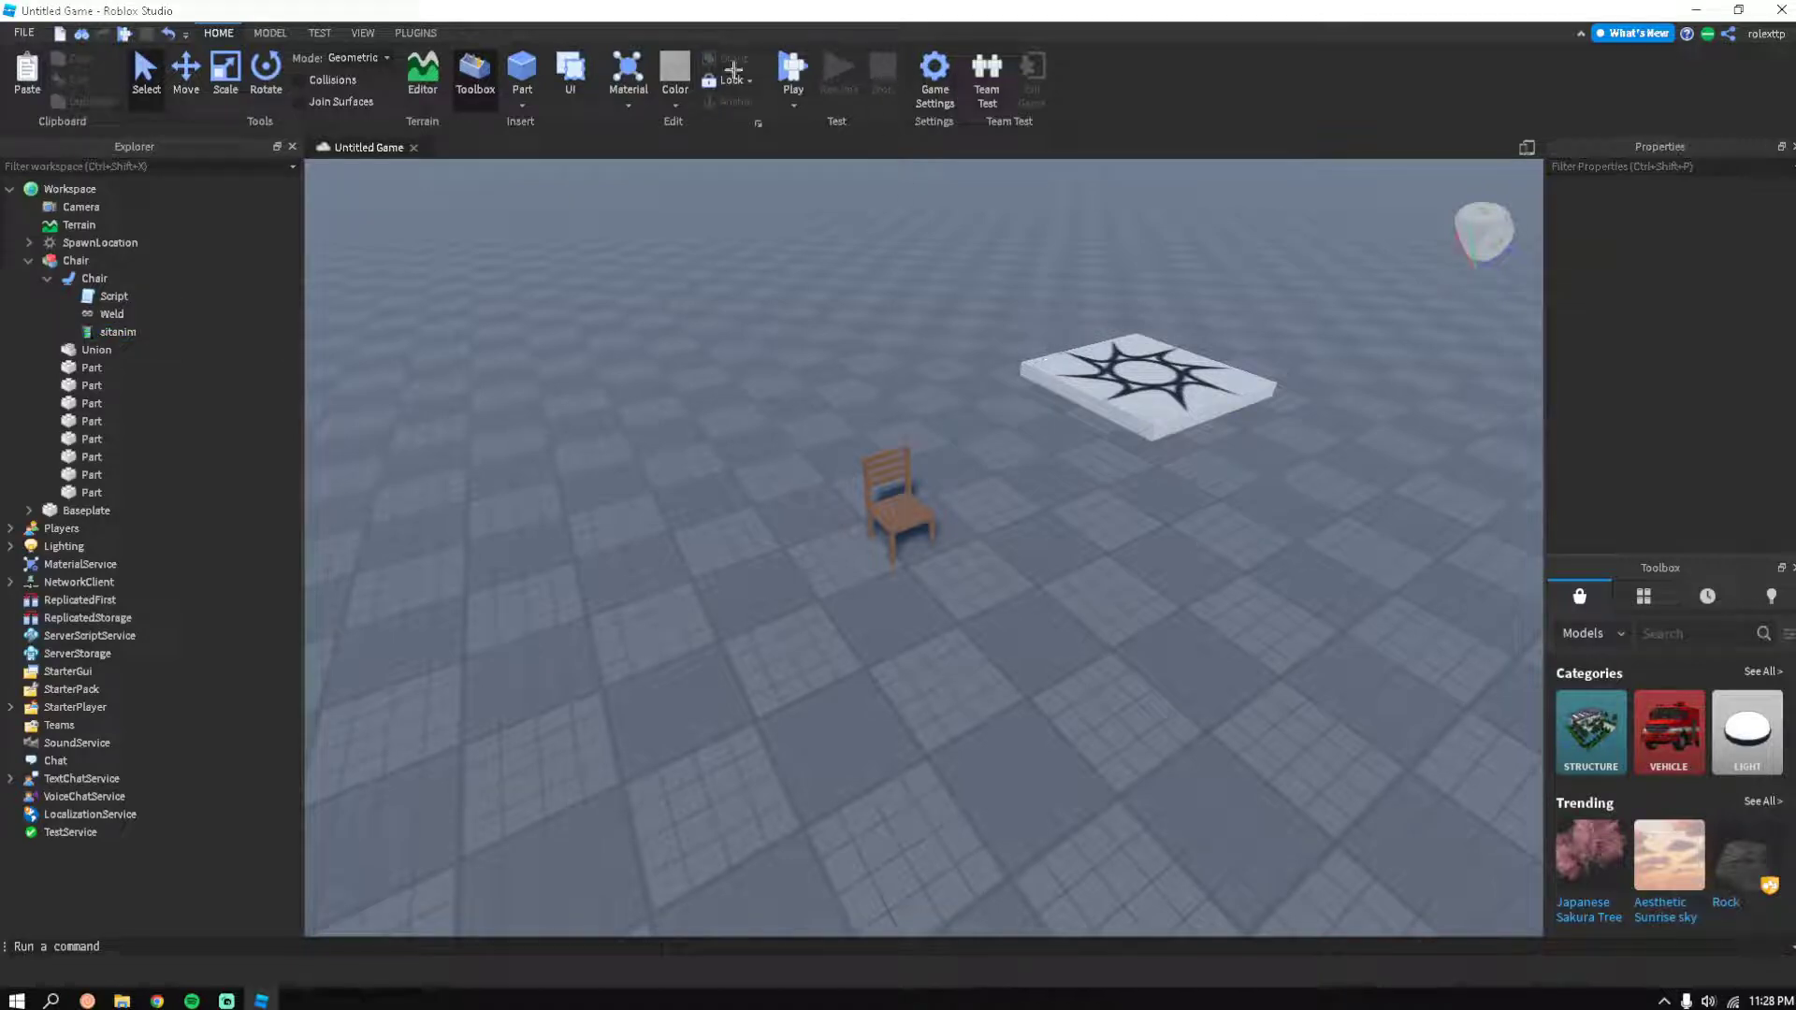
Build an R15 Block Rig near the chair with the Rig Builder plugin
click(412, 31)
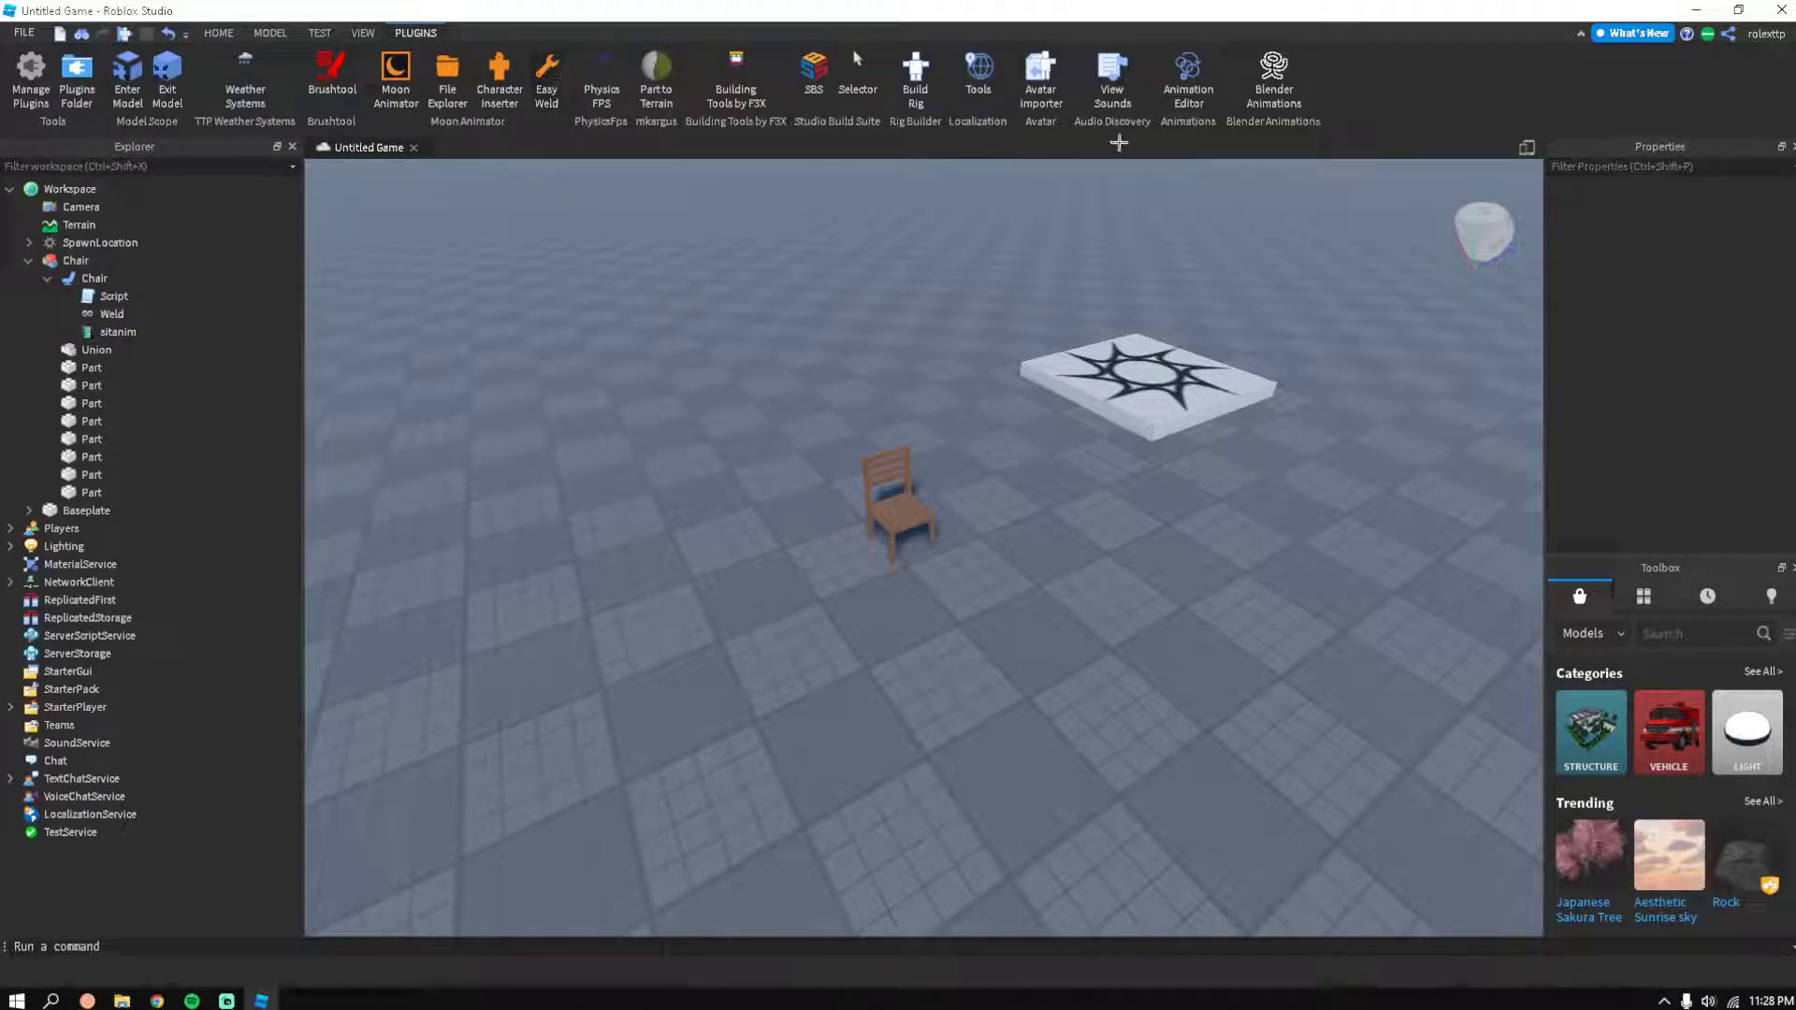
right_drag(977, 361, 858, 446)
drag(857, 445, 889, 538)
click(912, 70)
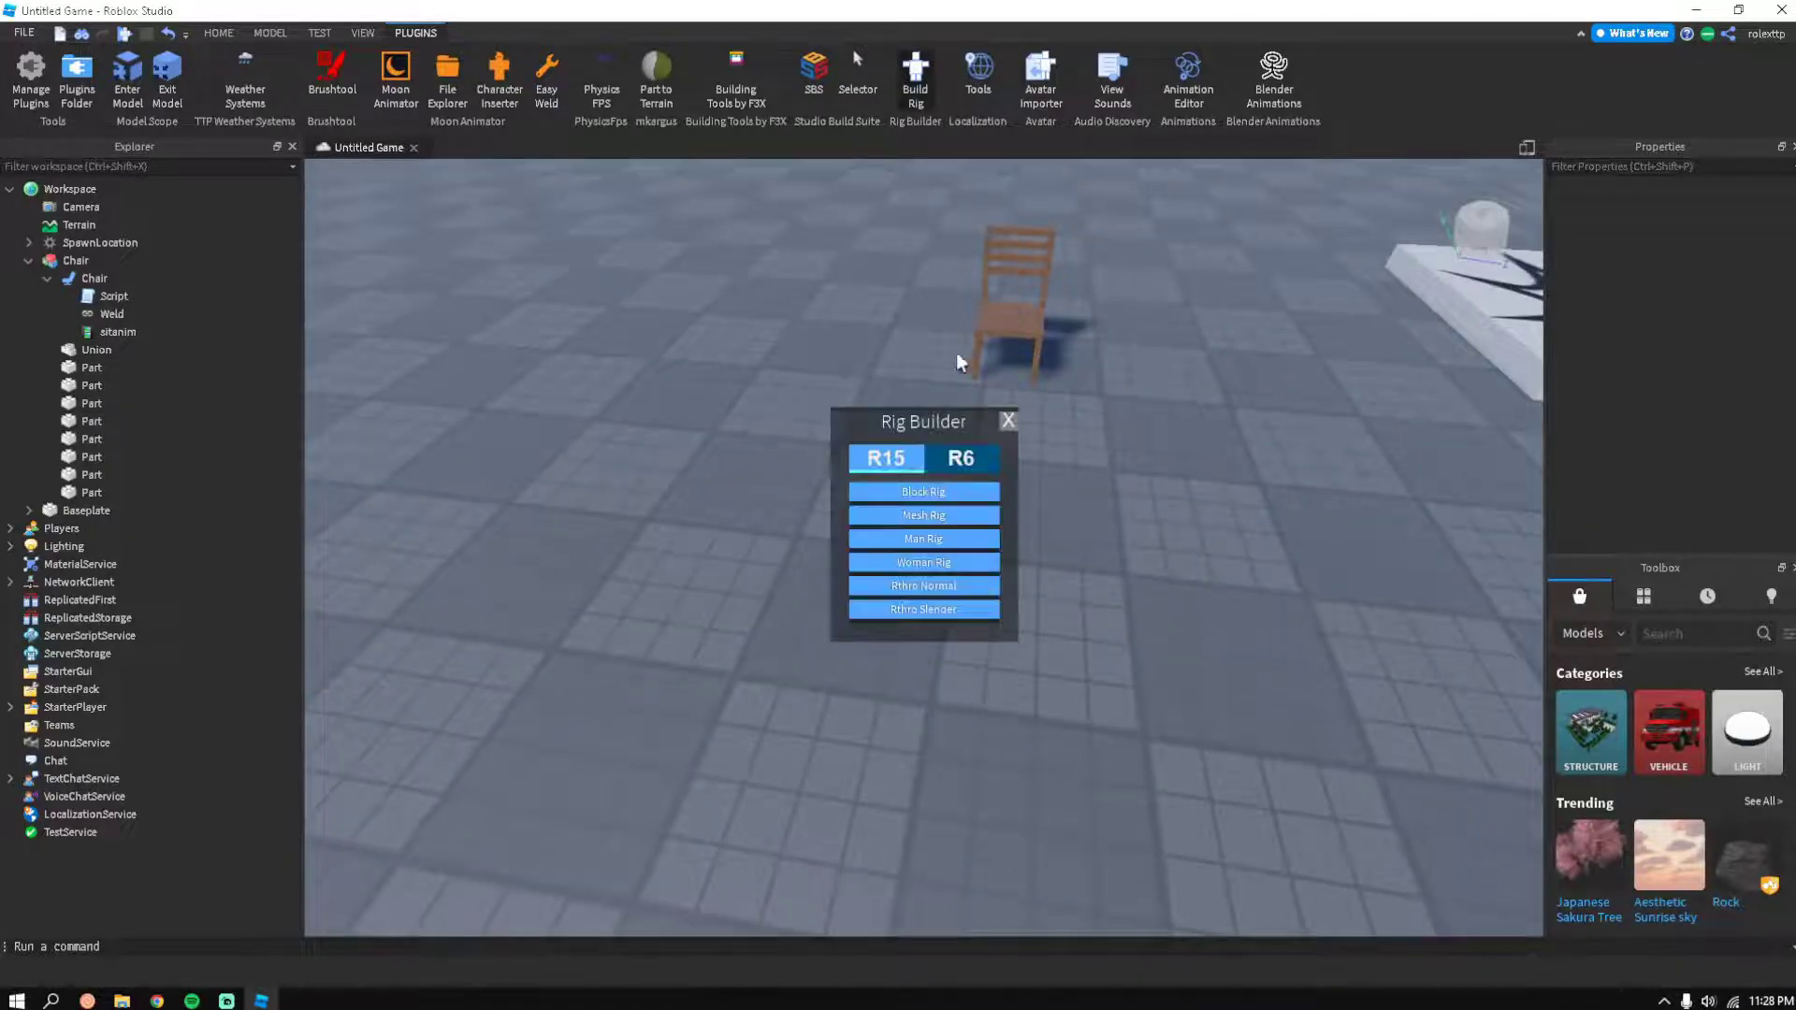
click(950, 473)
click(923, 492)
Move the Dummy rig onto the chair so it occupies the seat
drag(946, 479, 617, 372)
click(219, 33)
click(185, 75)
click(804, 412)
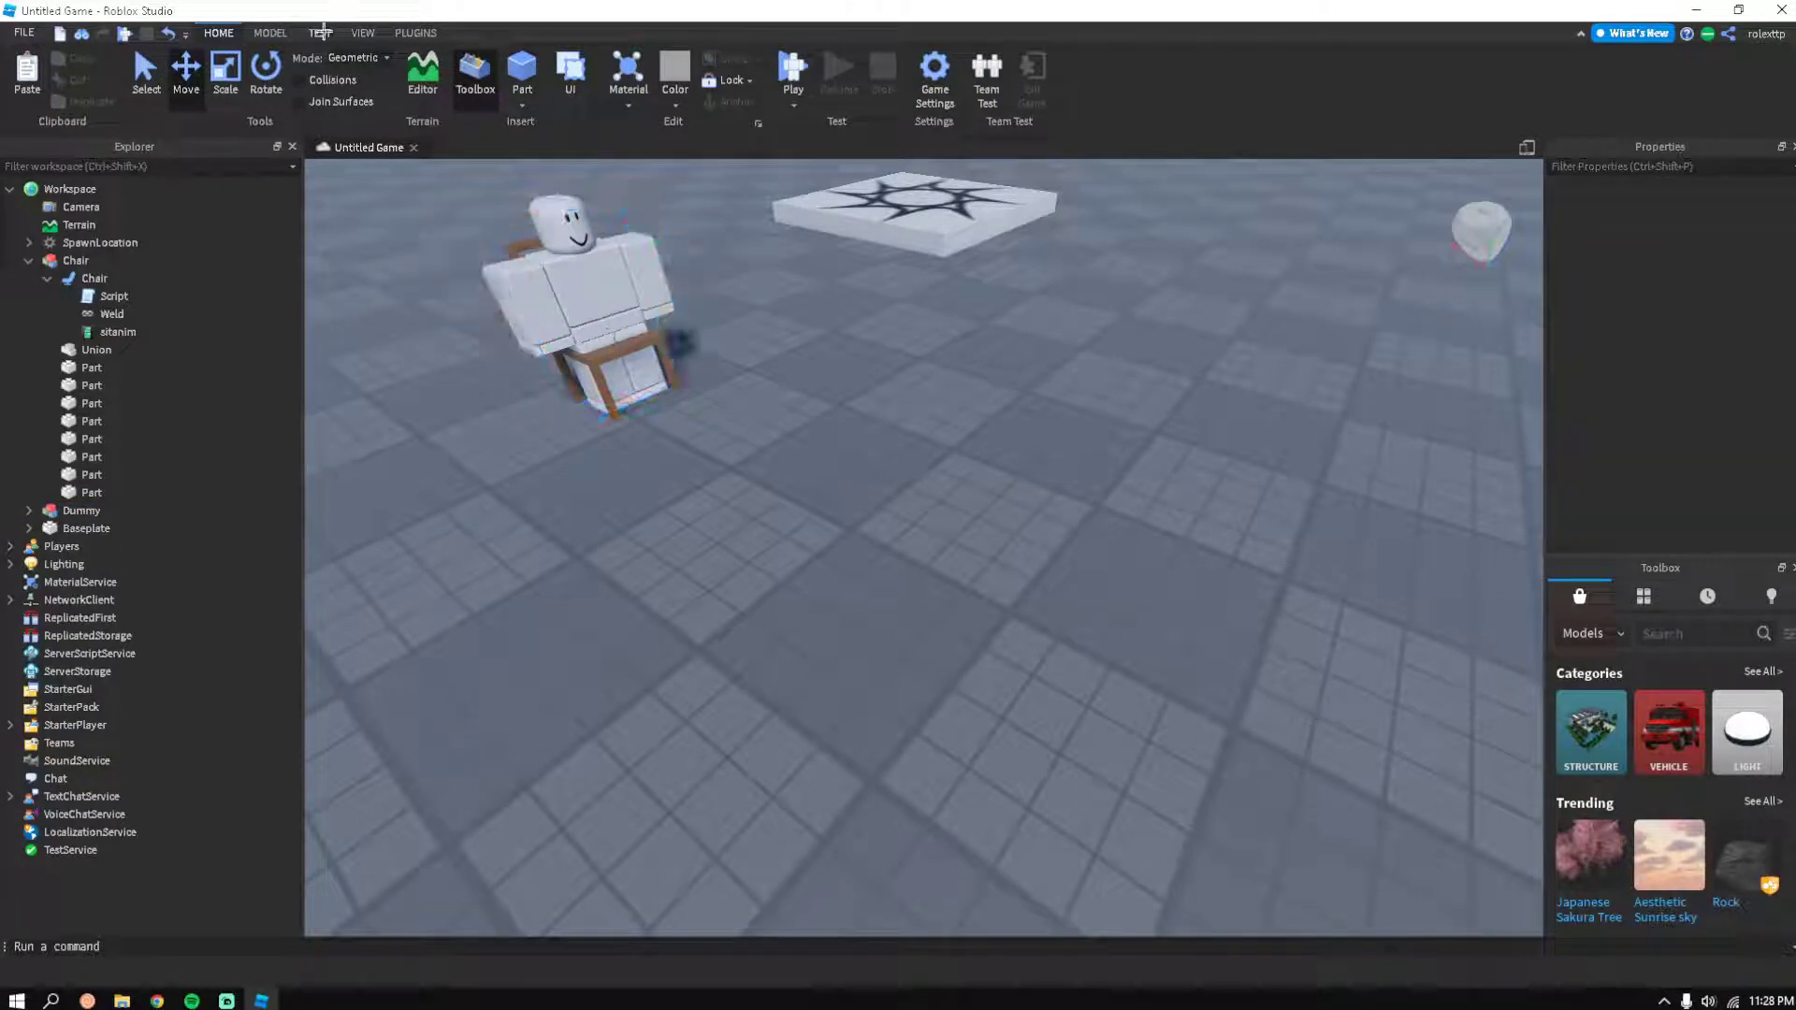
Open the Animation Editor for the Dummy rig and create an animation named Test1
click(414, 34)
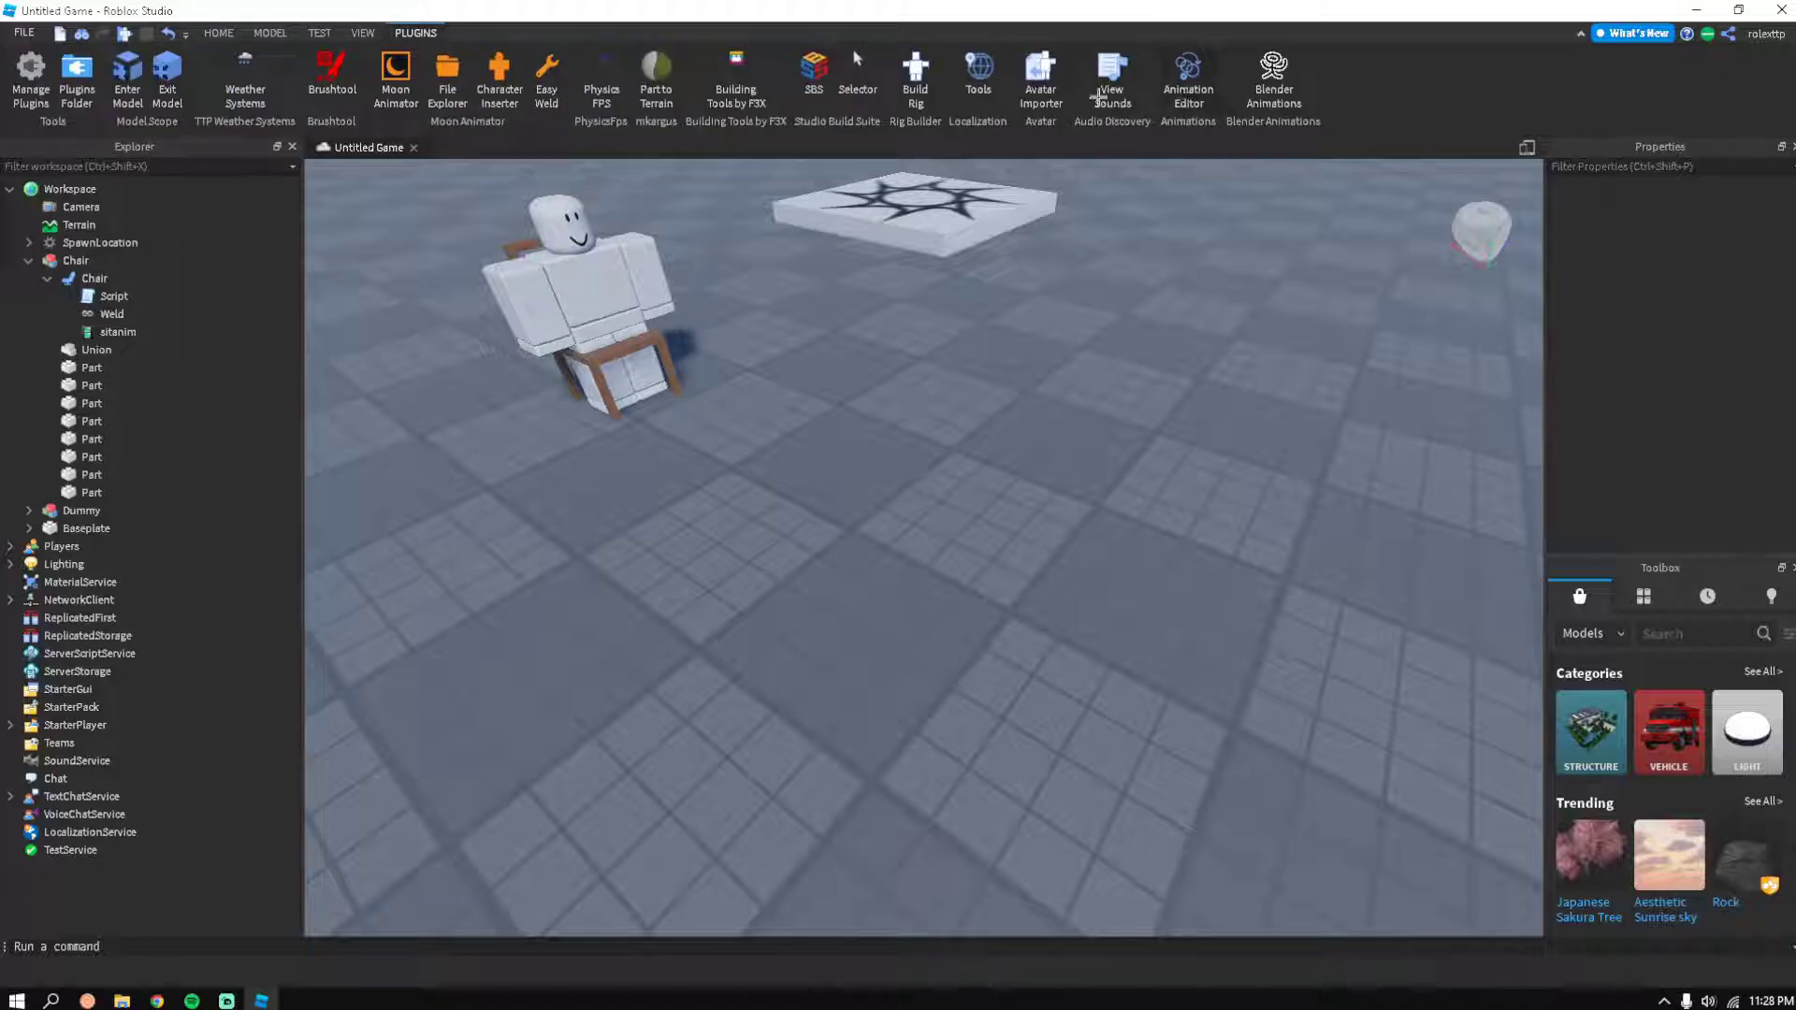
click(1172, 76)
right_drag(1135, 349, 1112, 359)
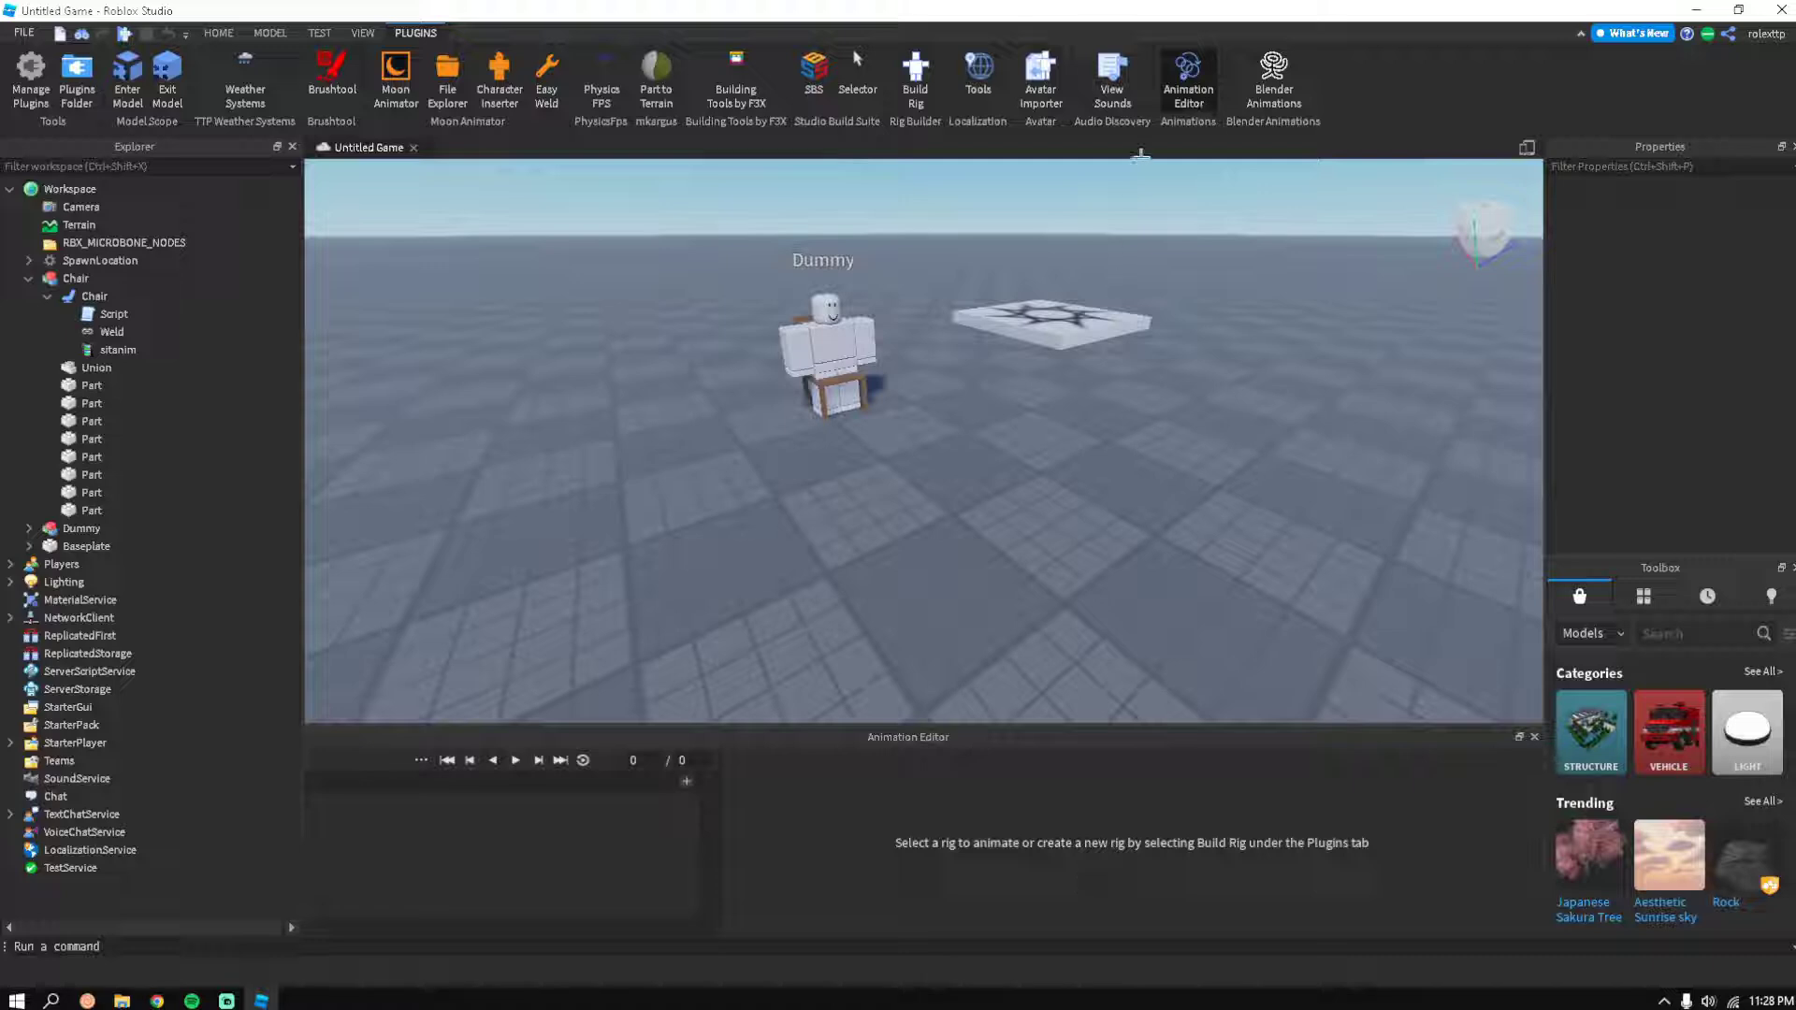
click(828, 350)
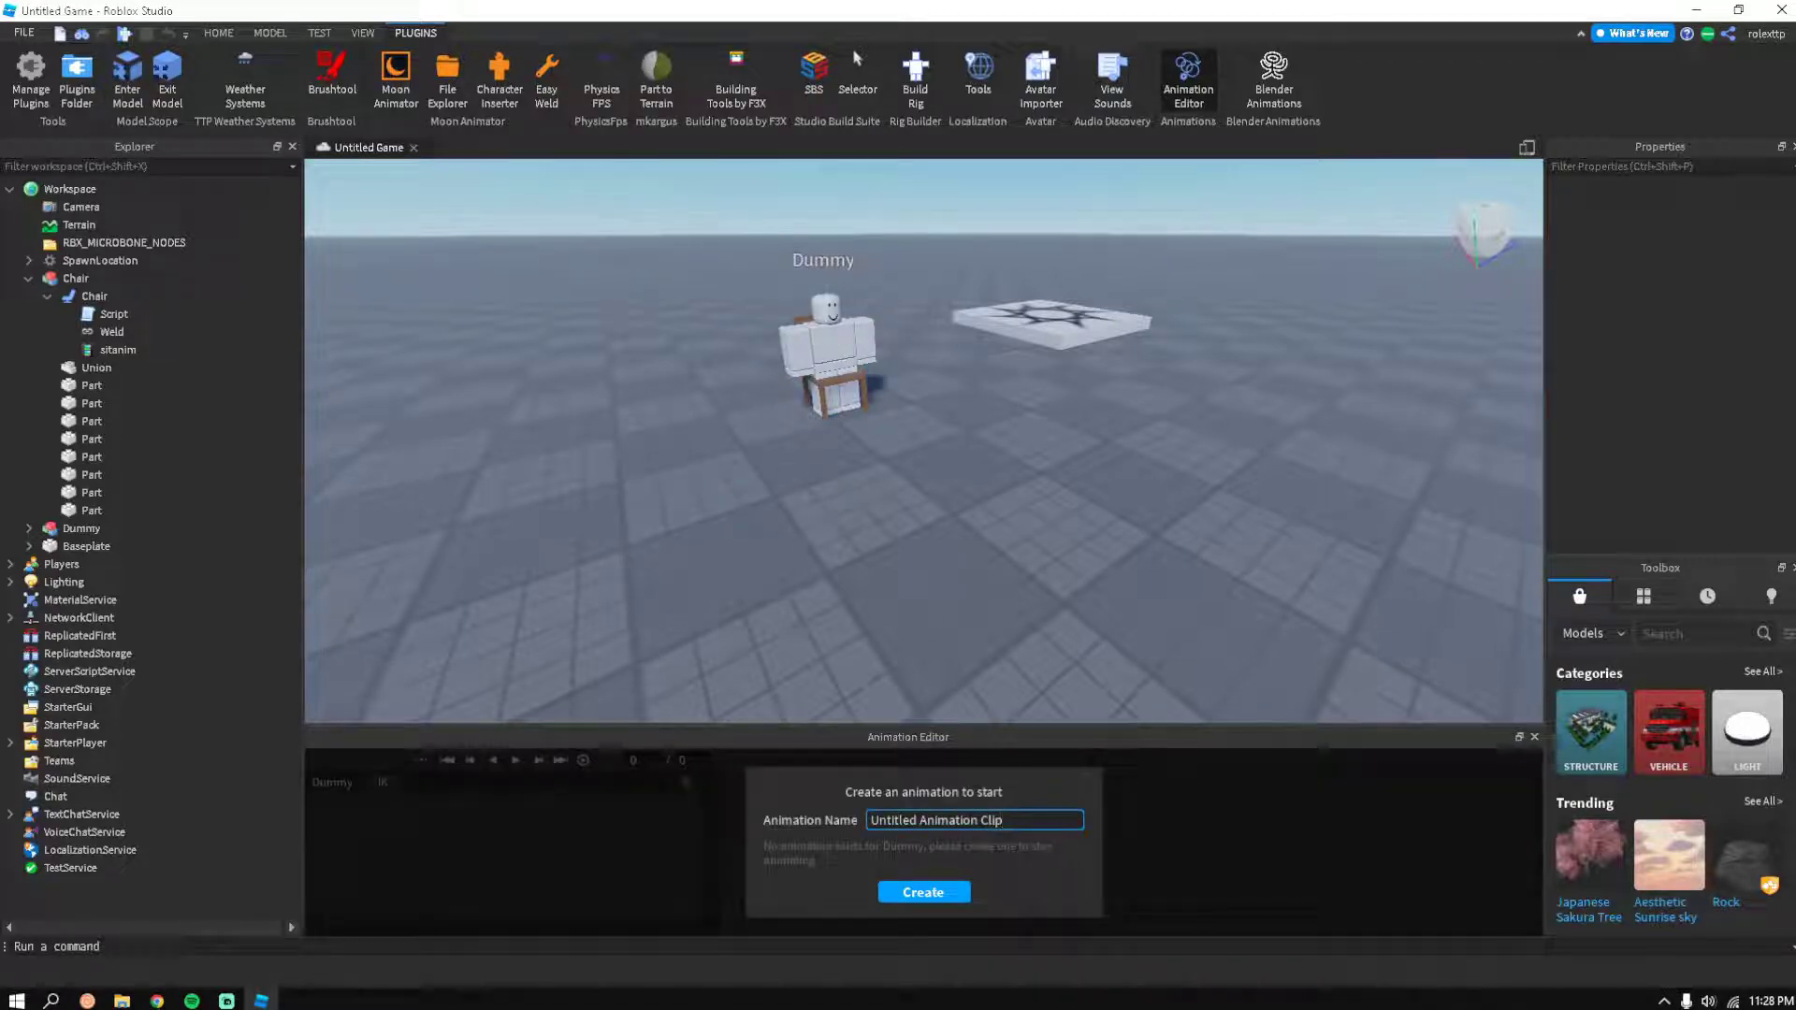
drag(1010, 821, 716, 831)
text(T)
key(Return)
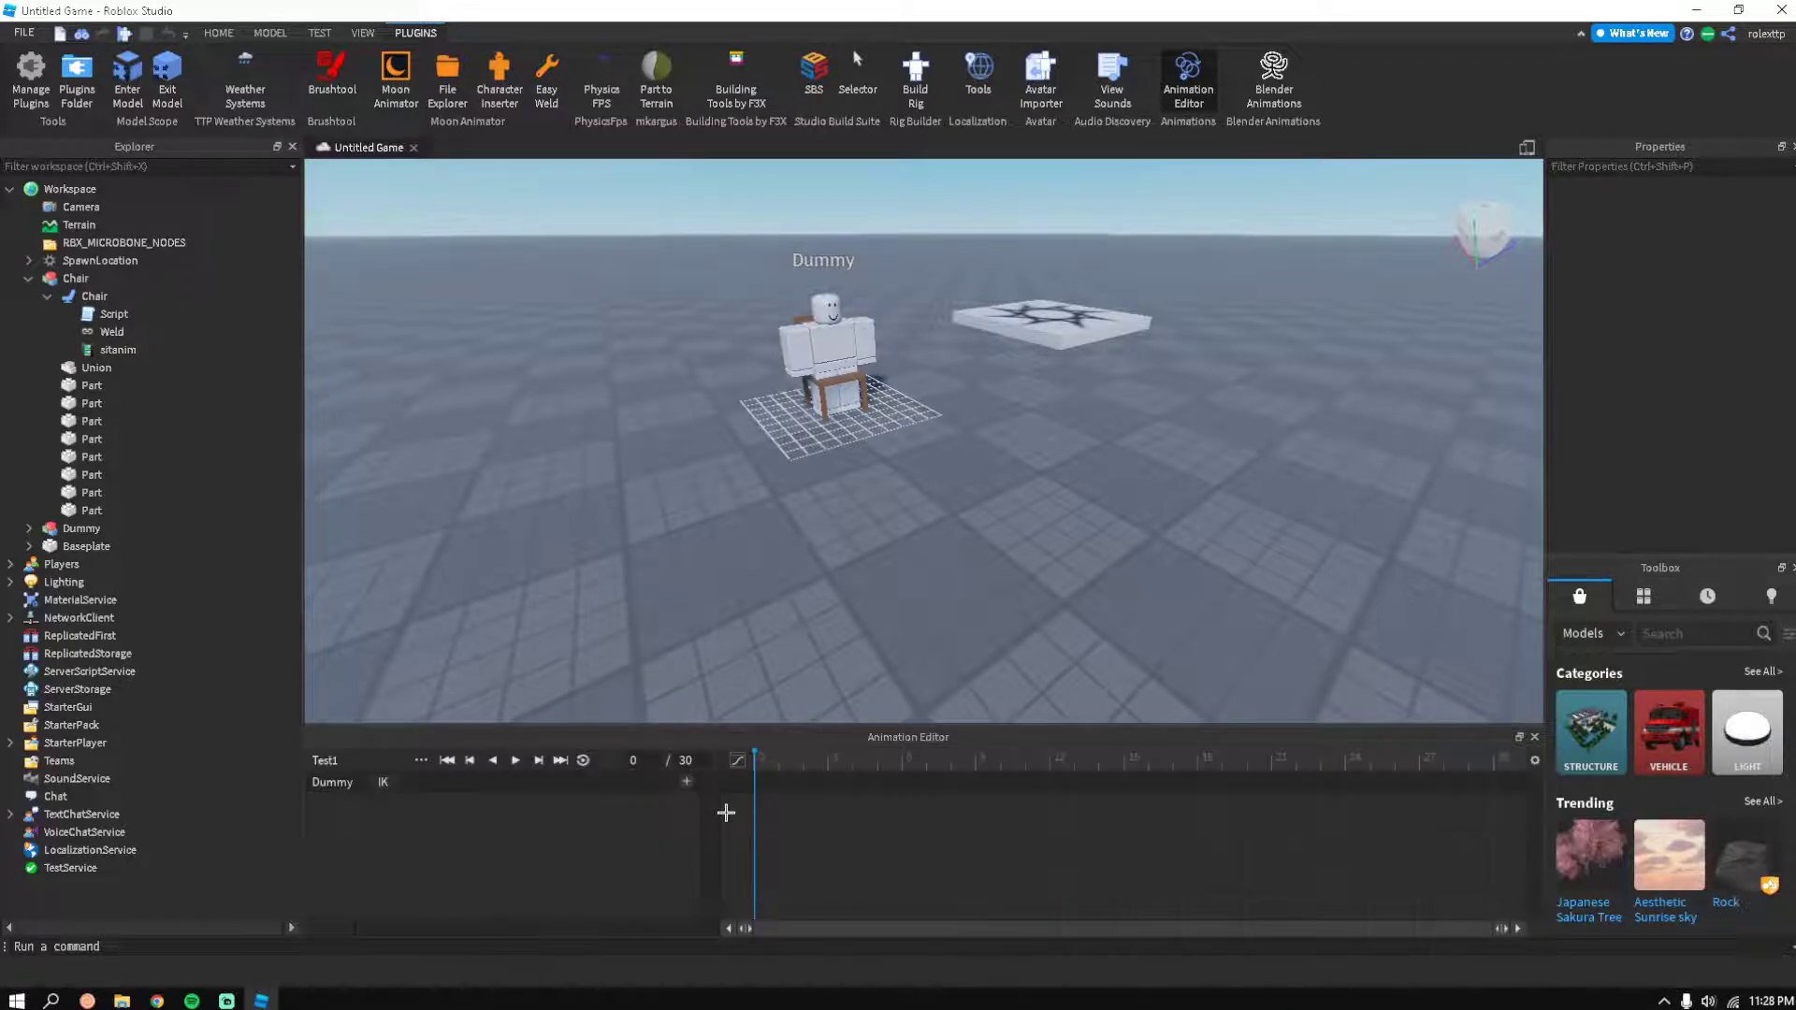
Pose the Dummy at frame 0 by rotating its lower torso backward and its upper torso forward
key(w)
right_drag(947, 596, 791, 541)
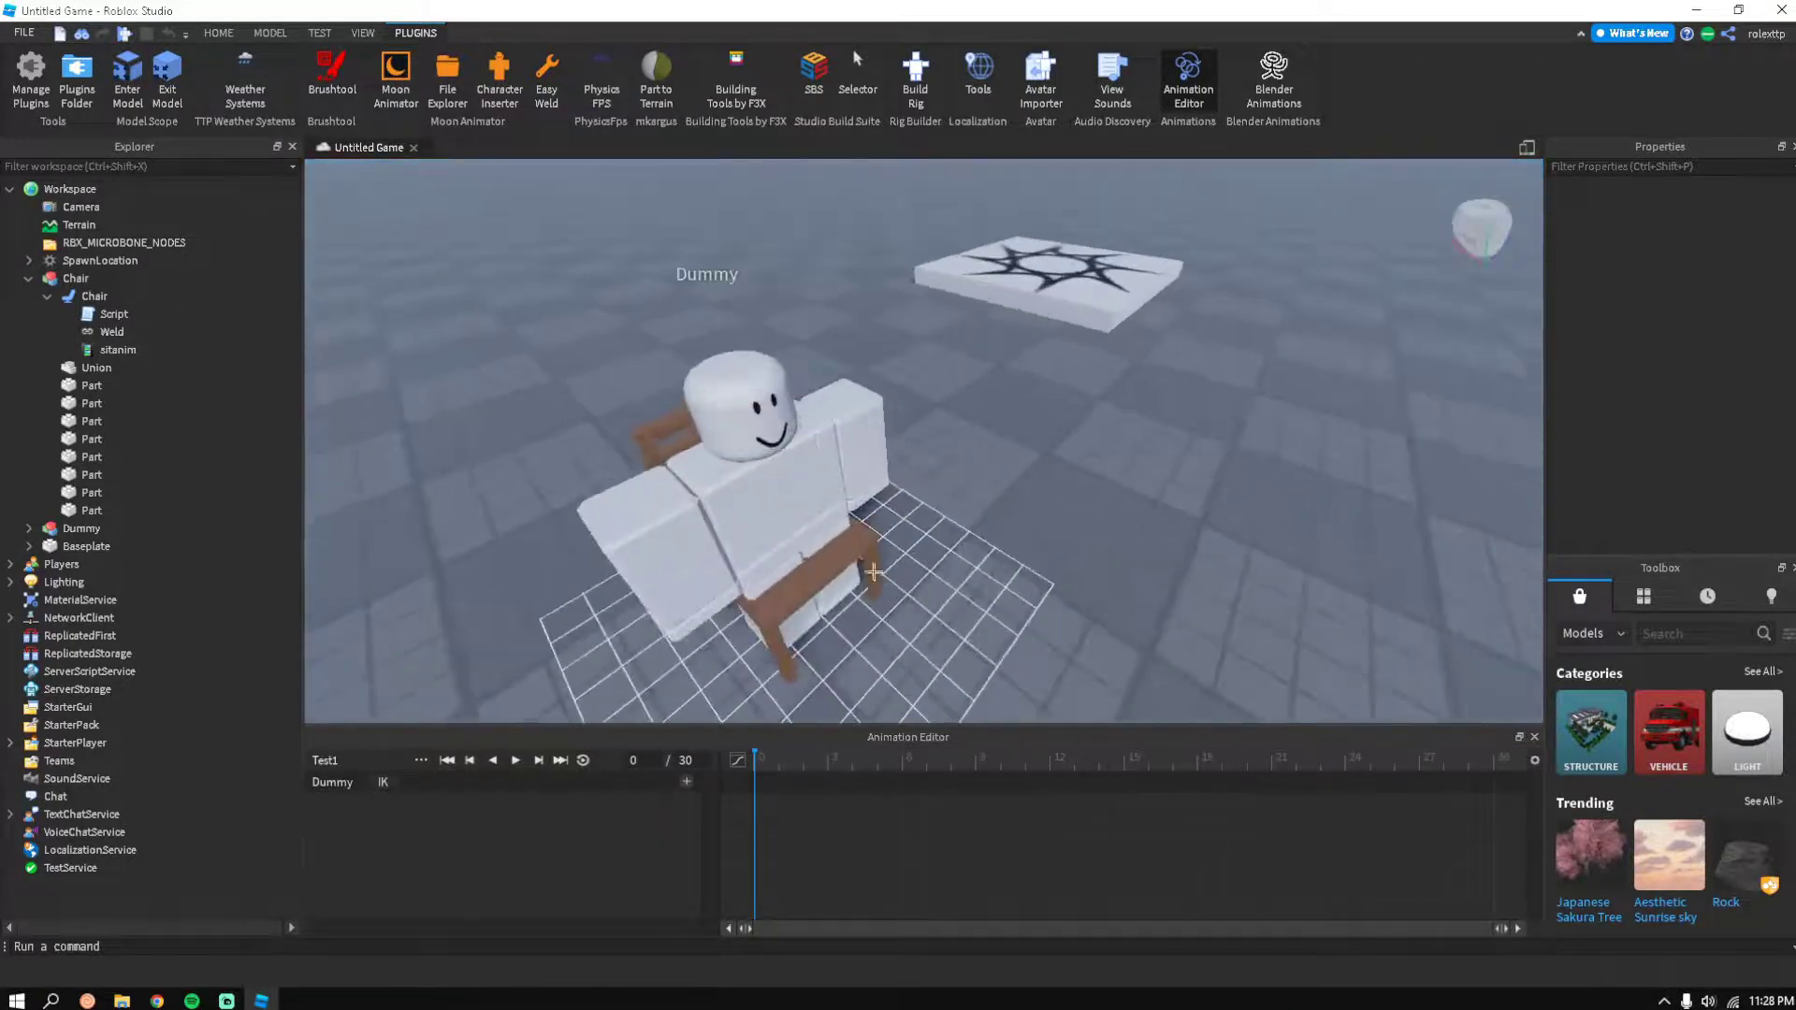
click(791, 541)
drag(833, 538, 870, 423)
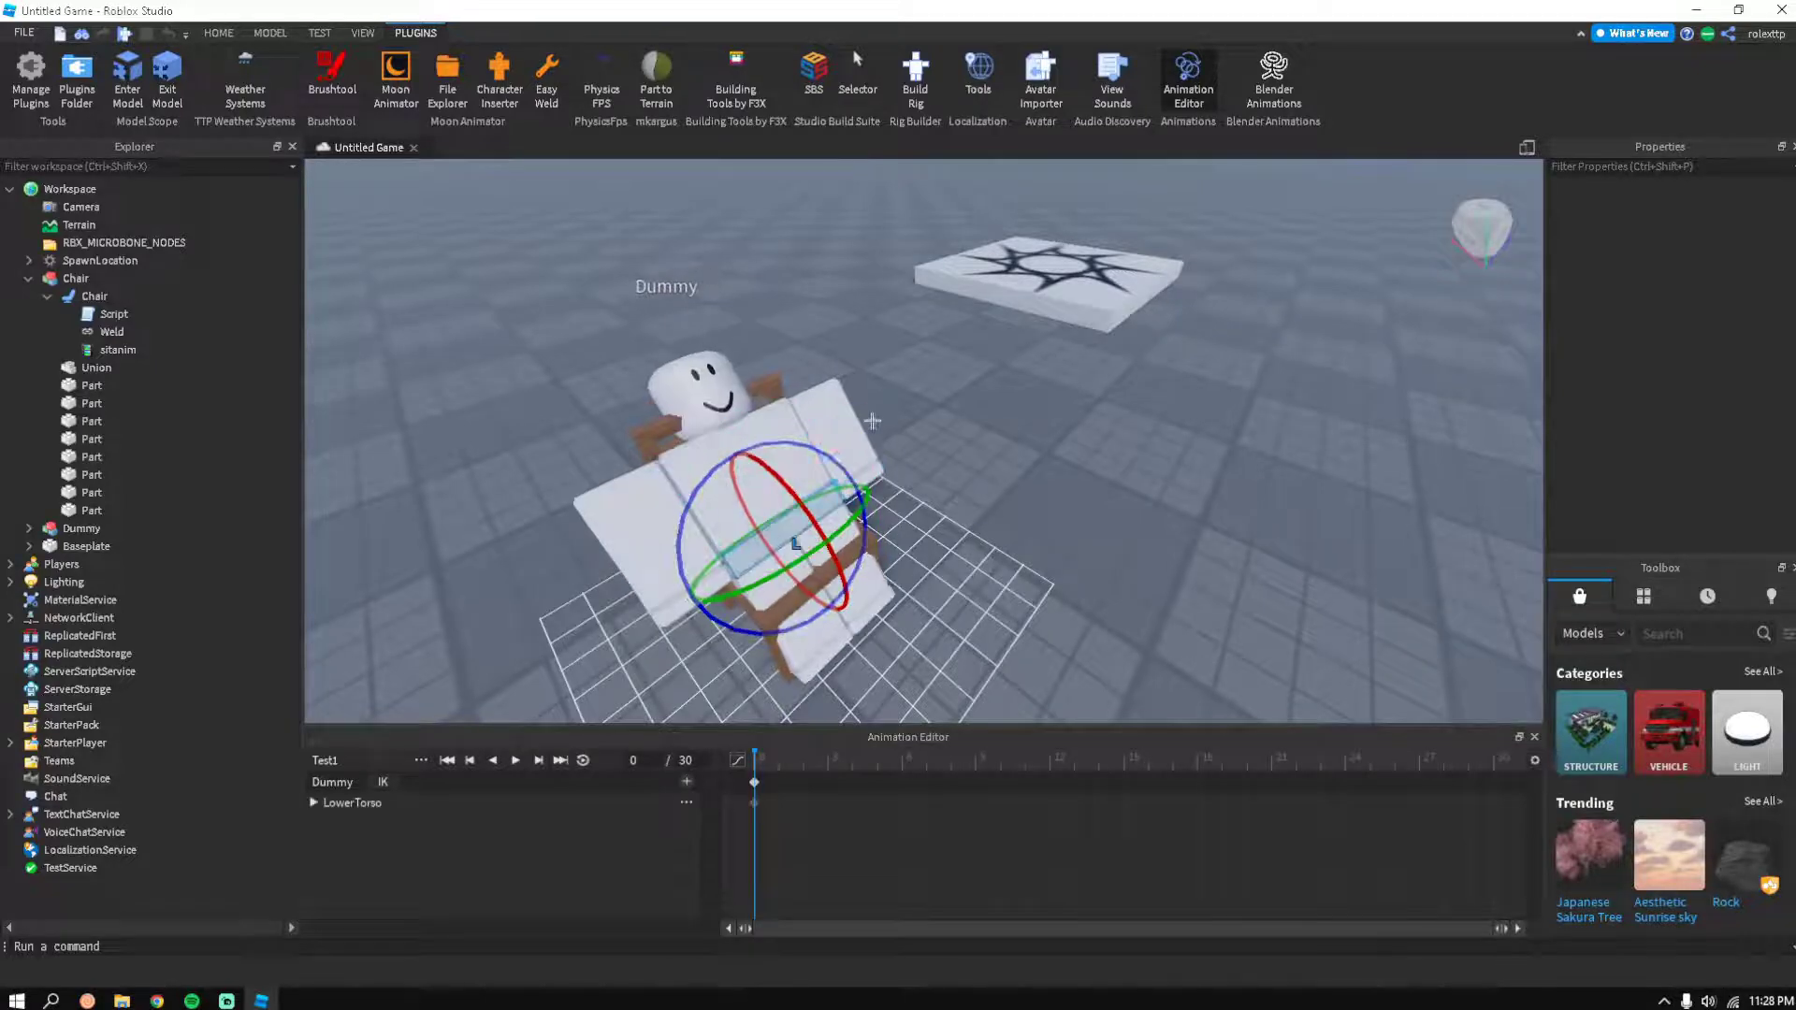
click(748, 447)
drag(772, 468, 827, 513)
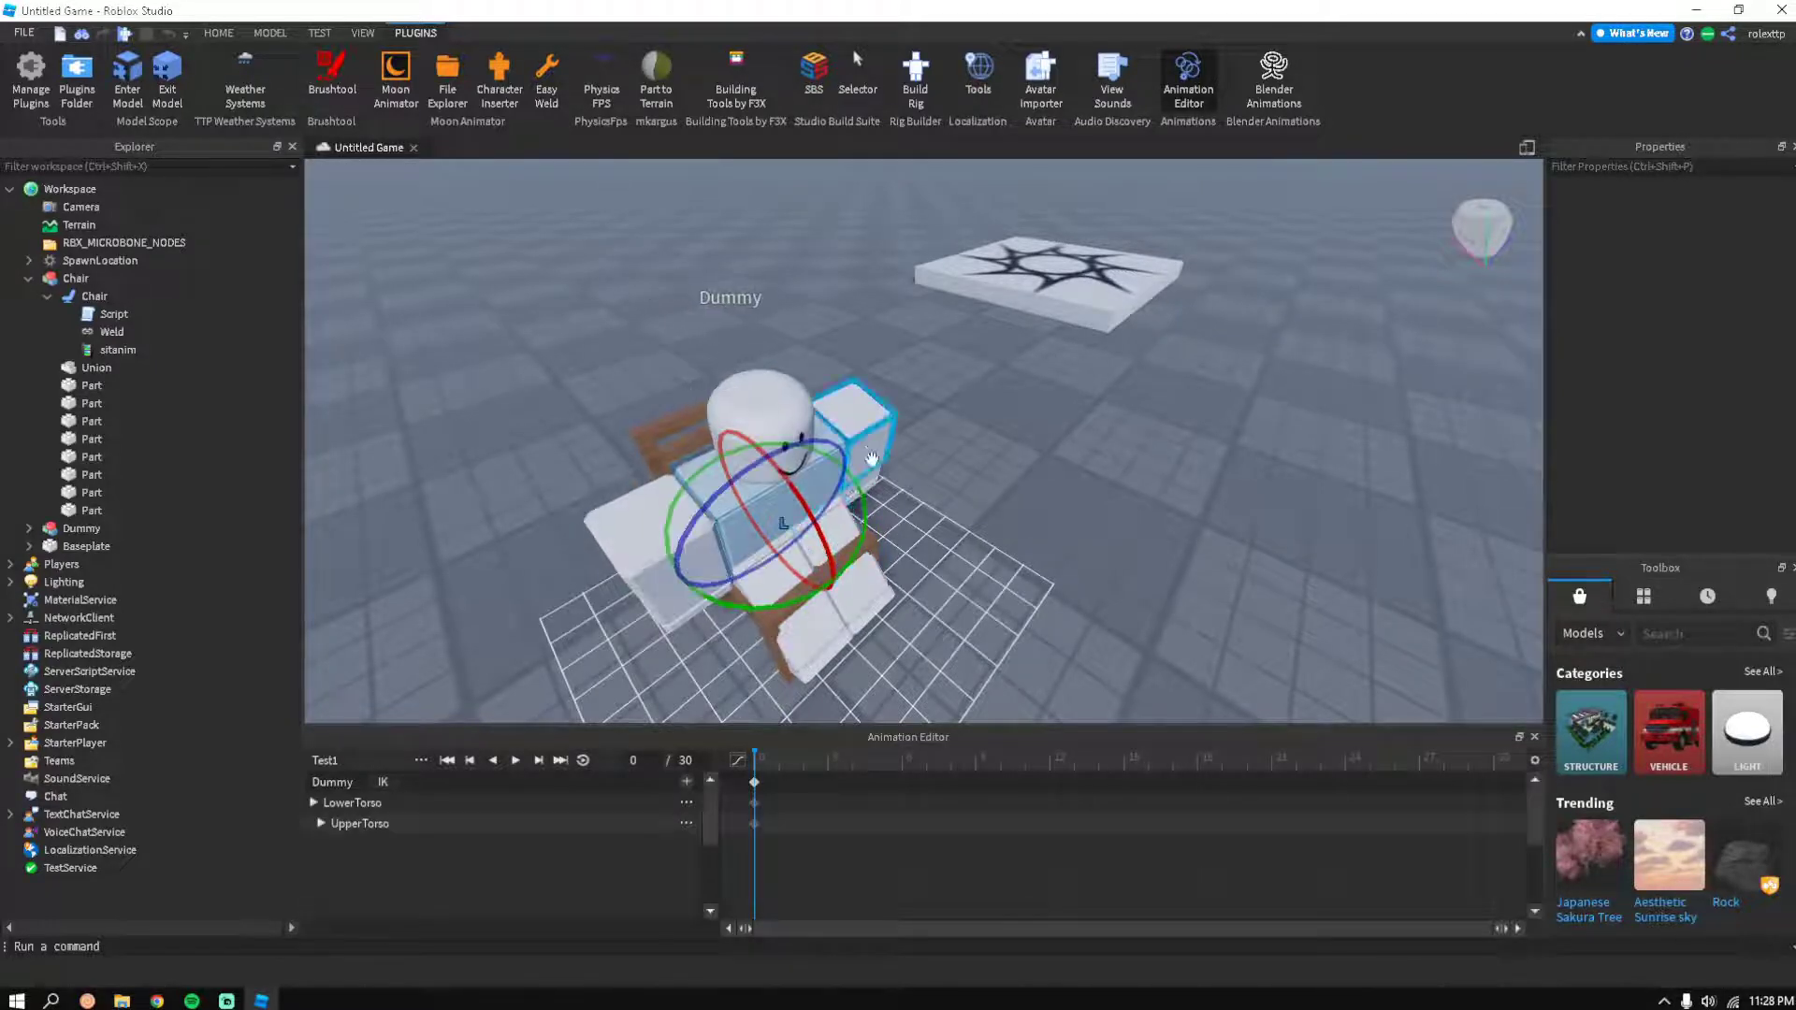
Rotate the Dummy's left and right upper arms forward at frame 0
click(868, 467)
drag(882, 456, 832, 322)
click(649, 537)
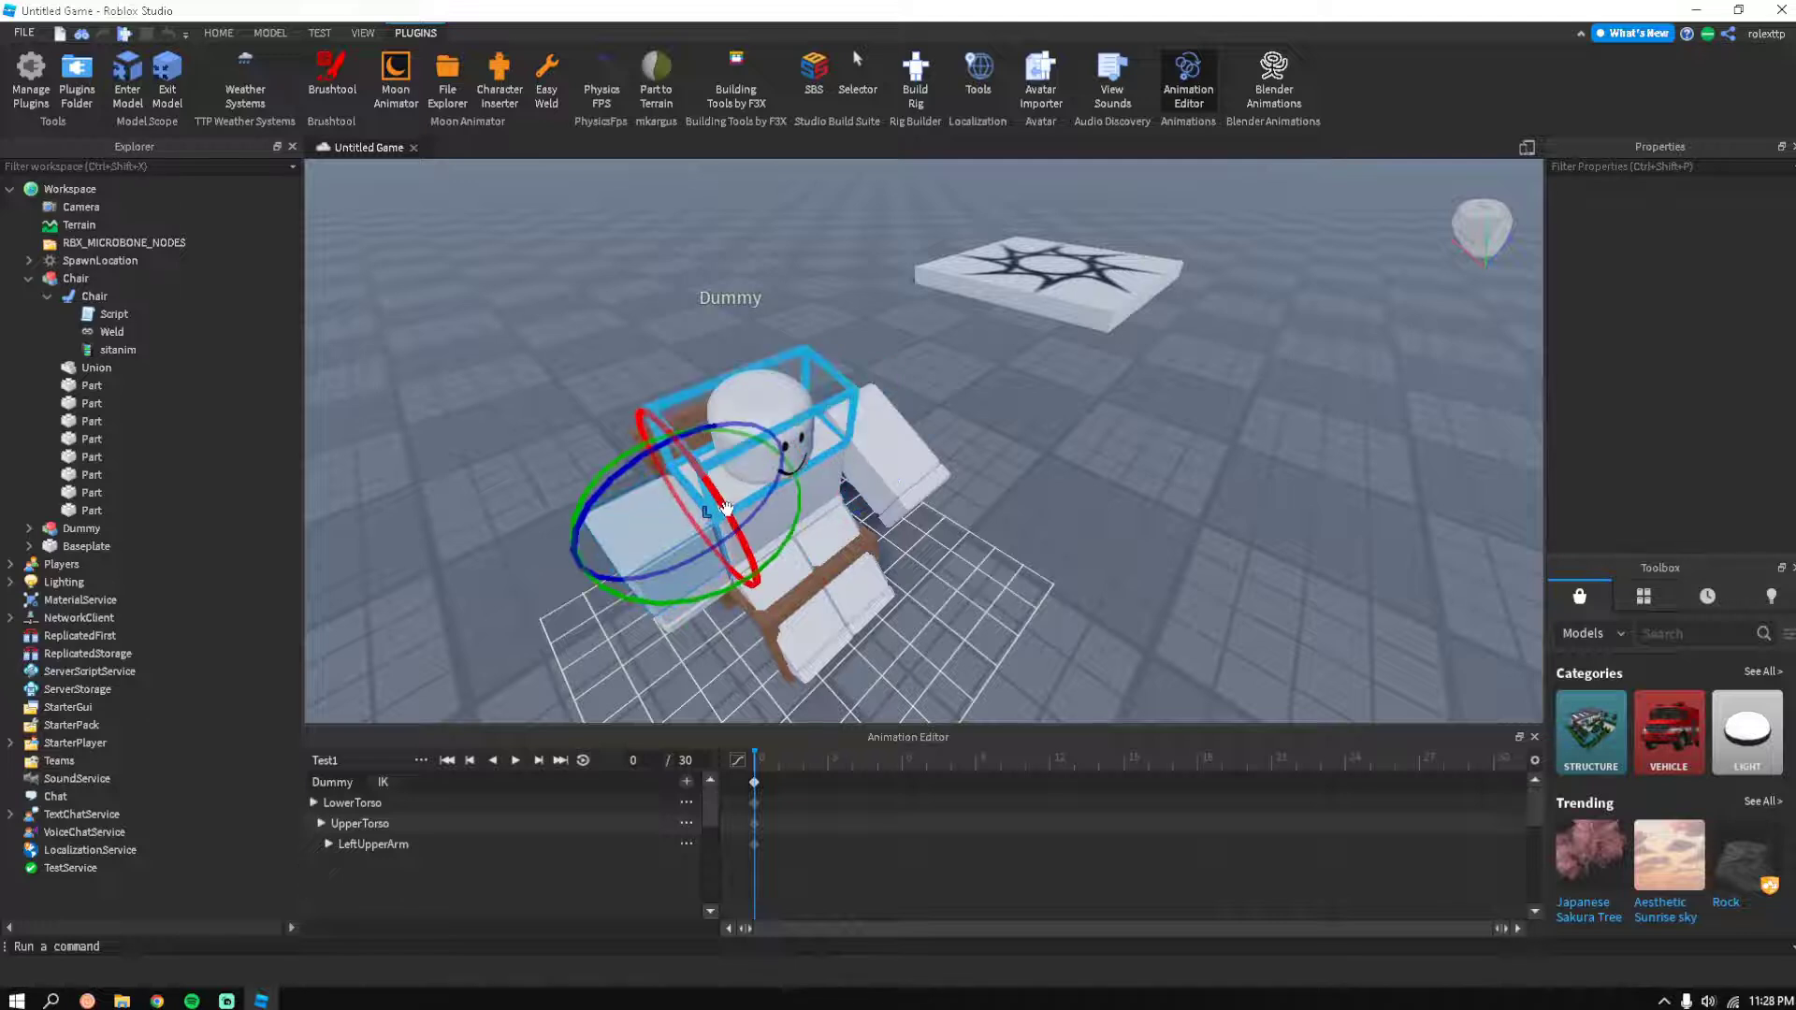
drag(729, 509, 666, 342)
Rotate the Dummy's right and left lower arms to bend the elbows at frame 0, and check the seated pose
click(712, 606)
drag(784, 563, 721, 510)
drag(699, 635, 657, 659)
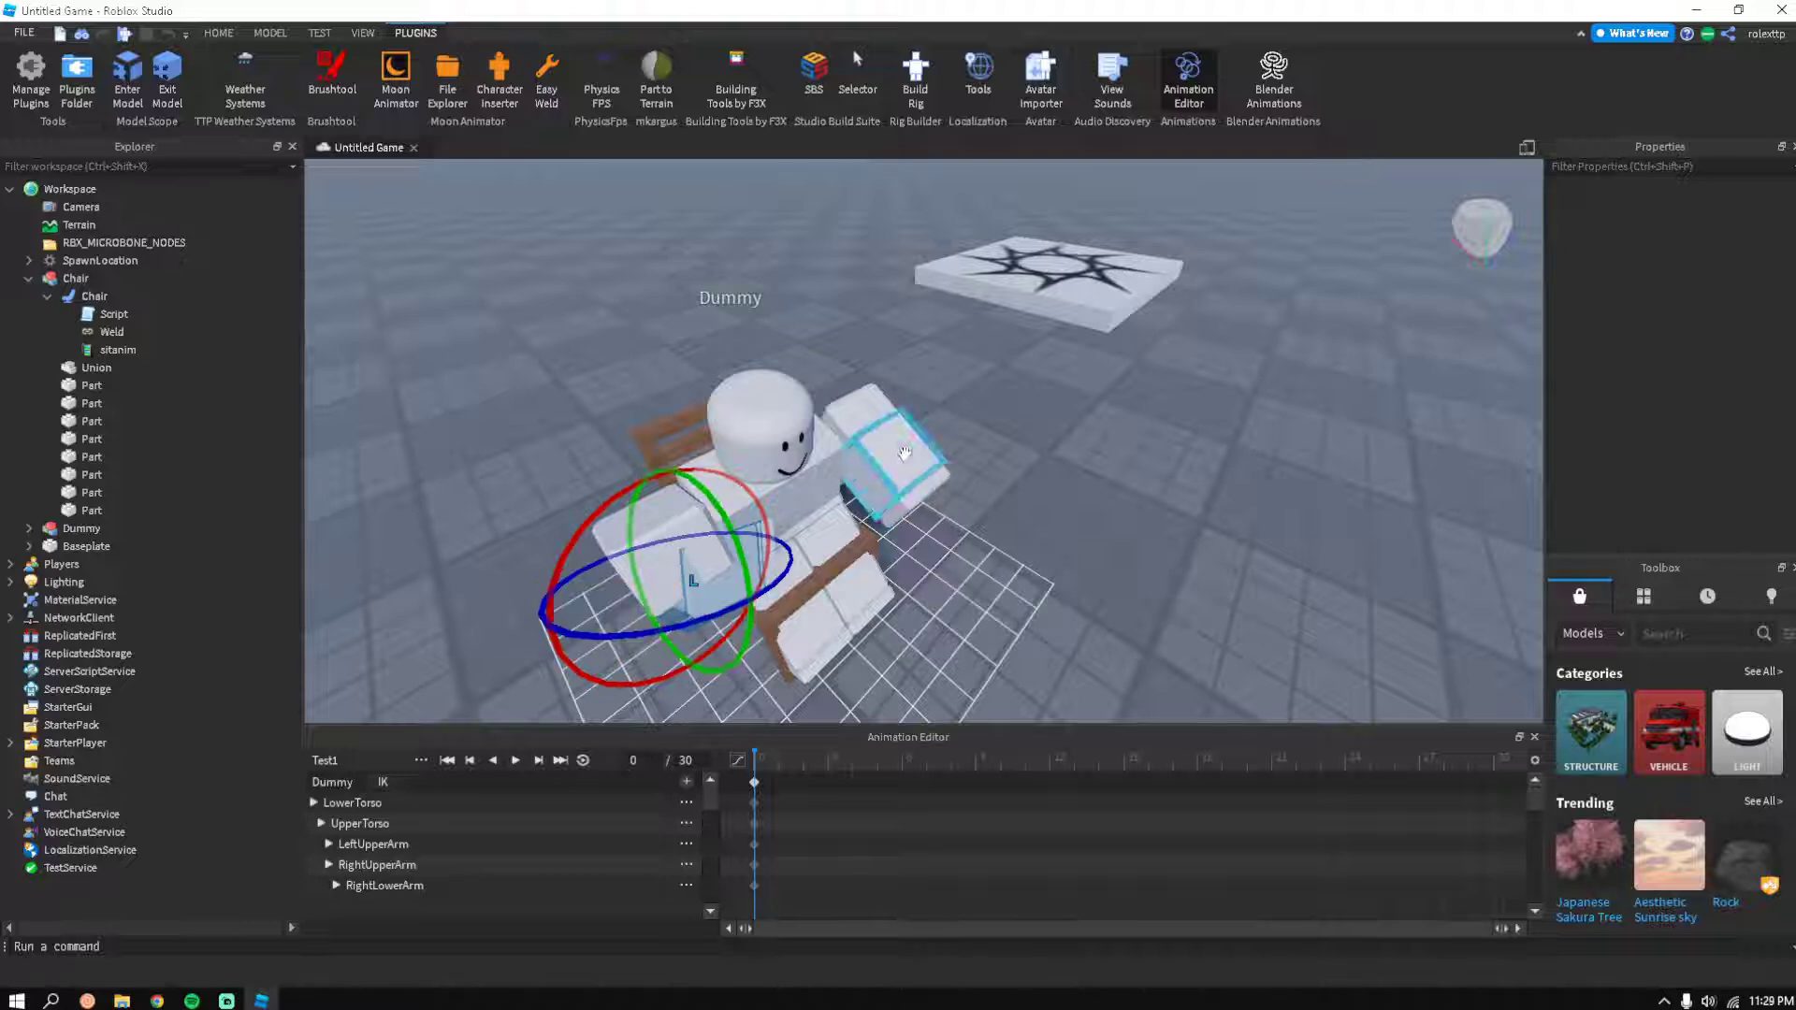
click(905, 454)
drag(932, 438, 872, 384)
click(1046, 549)
right_drag(1095, 557, 1130, 491)
scroll(1046, 549, down, 5)
scroll(1052, 553, up, 5)
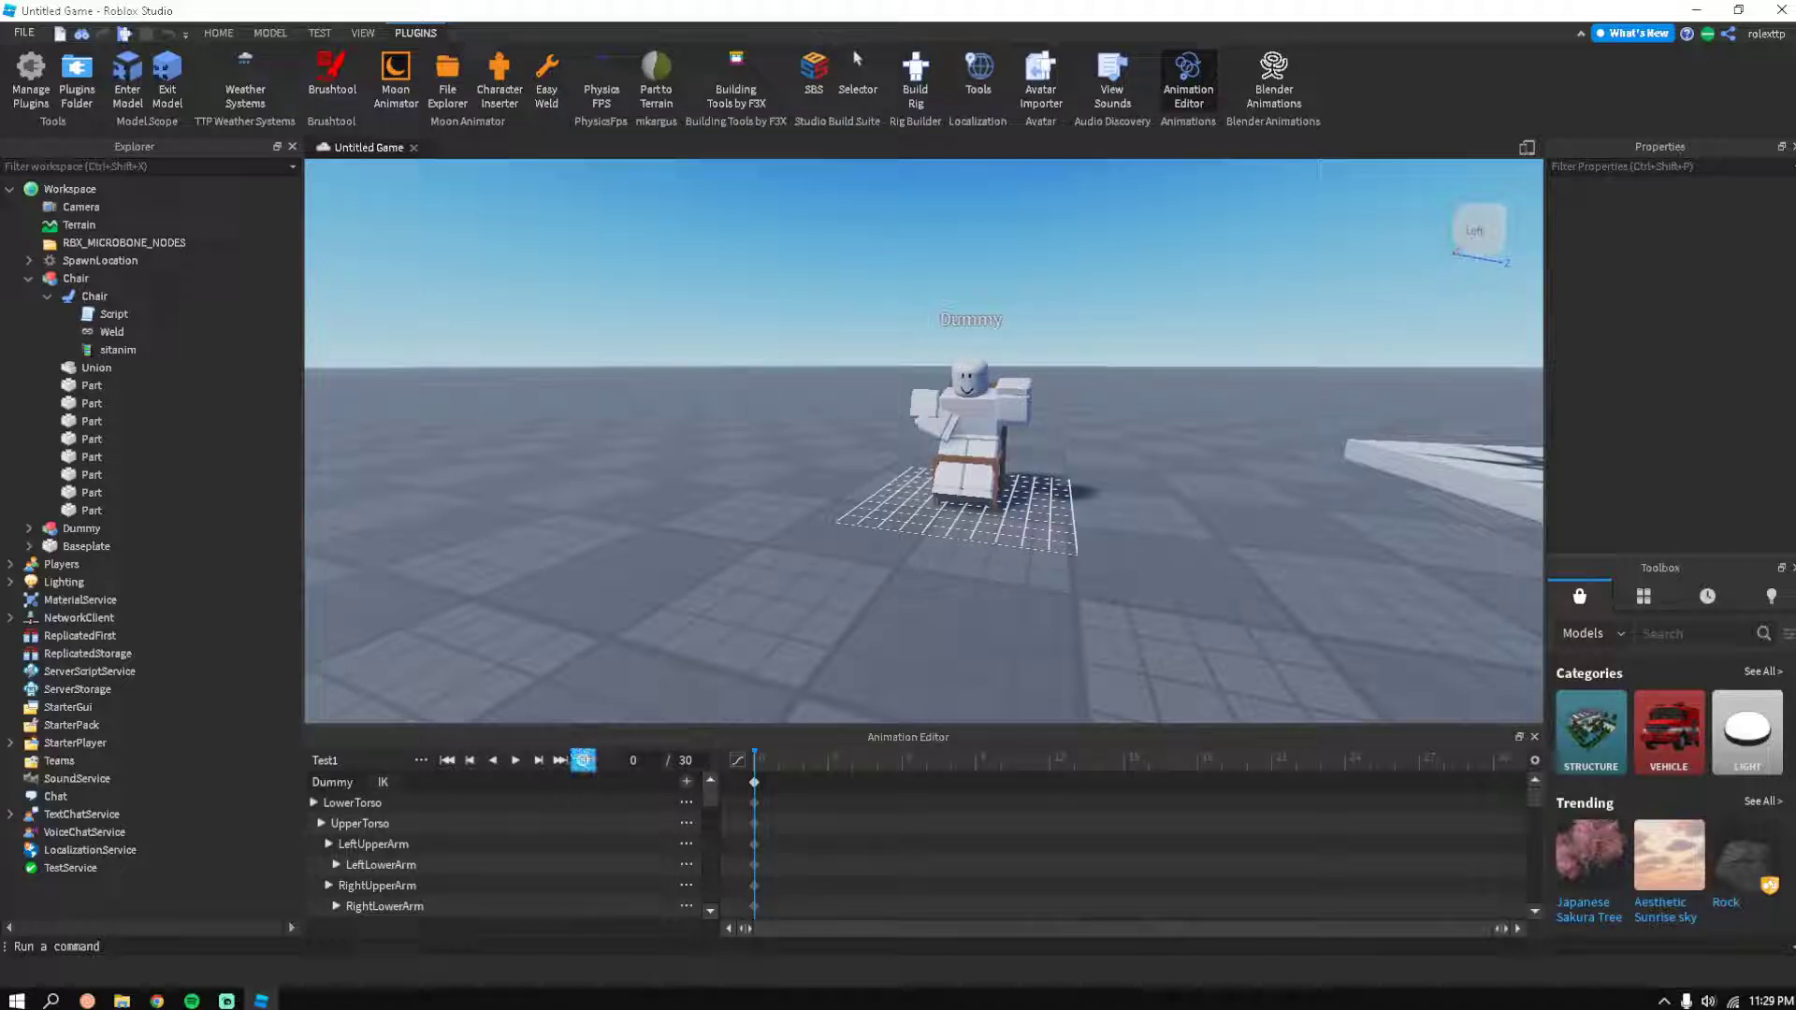
Set the Test1 animation's priority to Idle
click(420, 759)
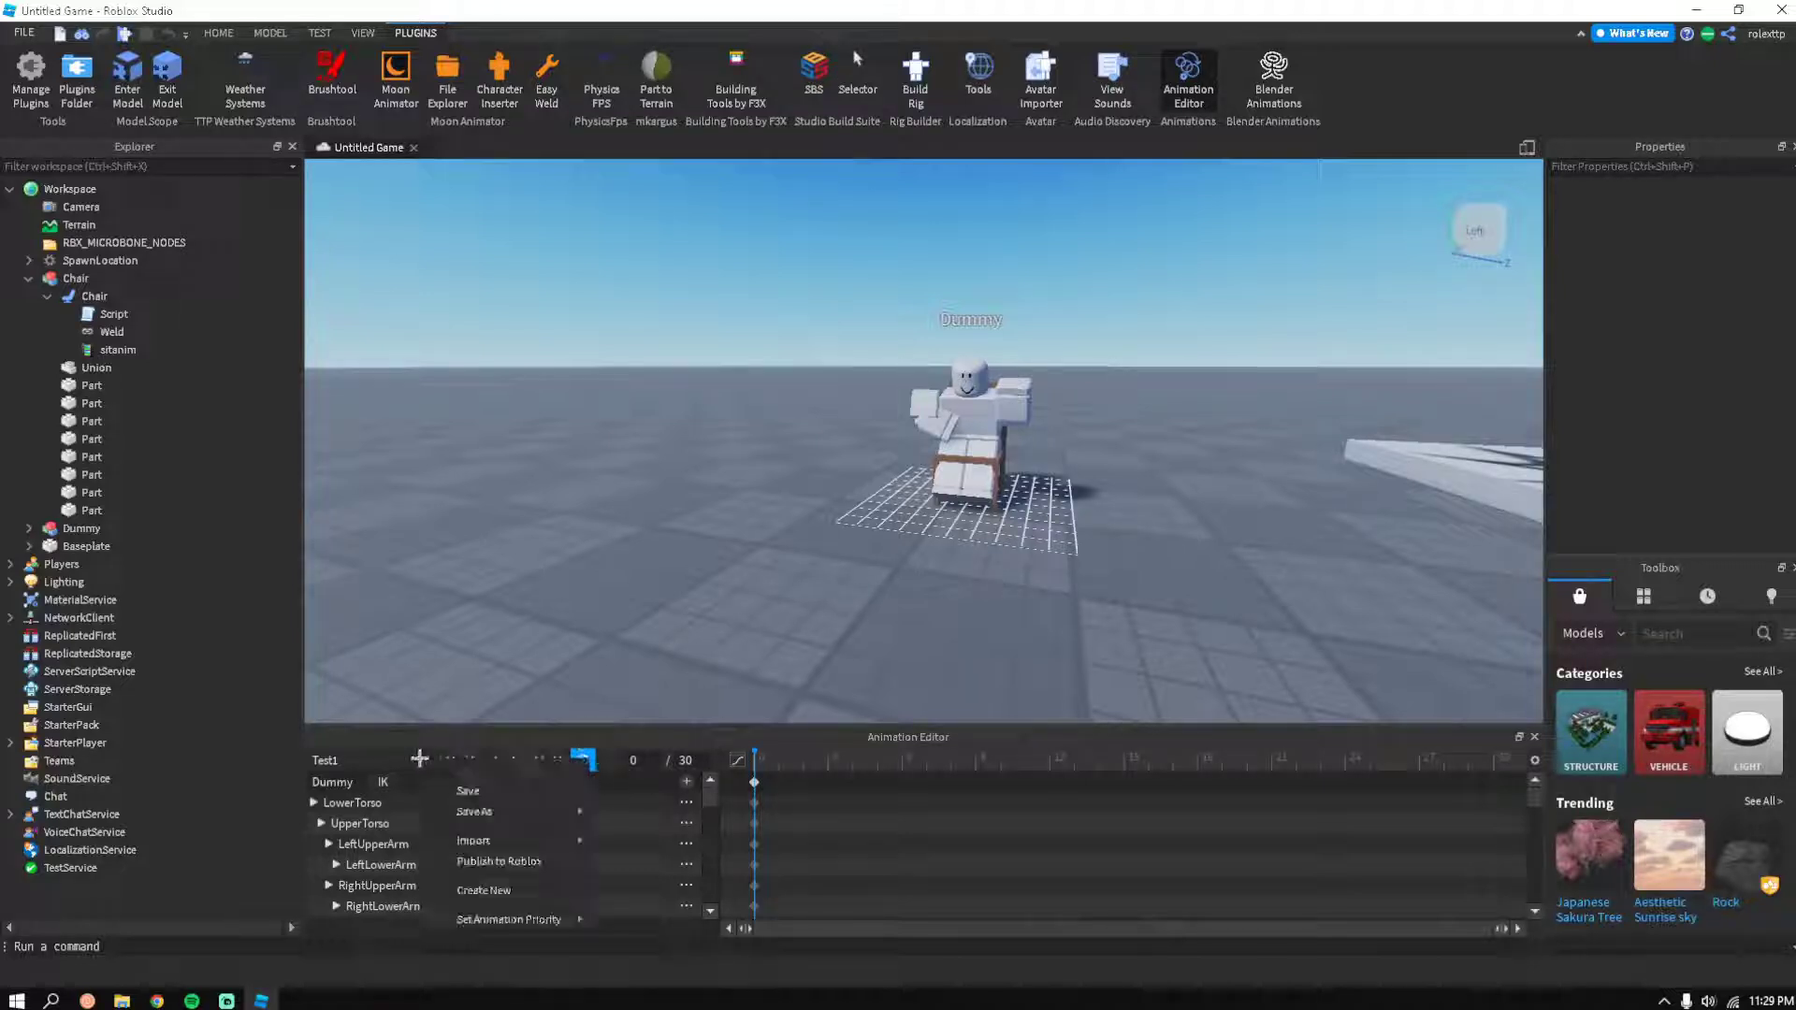
mouse_move(478, 919)
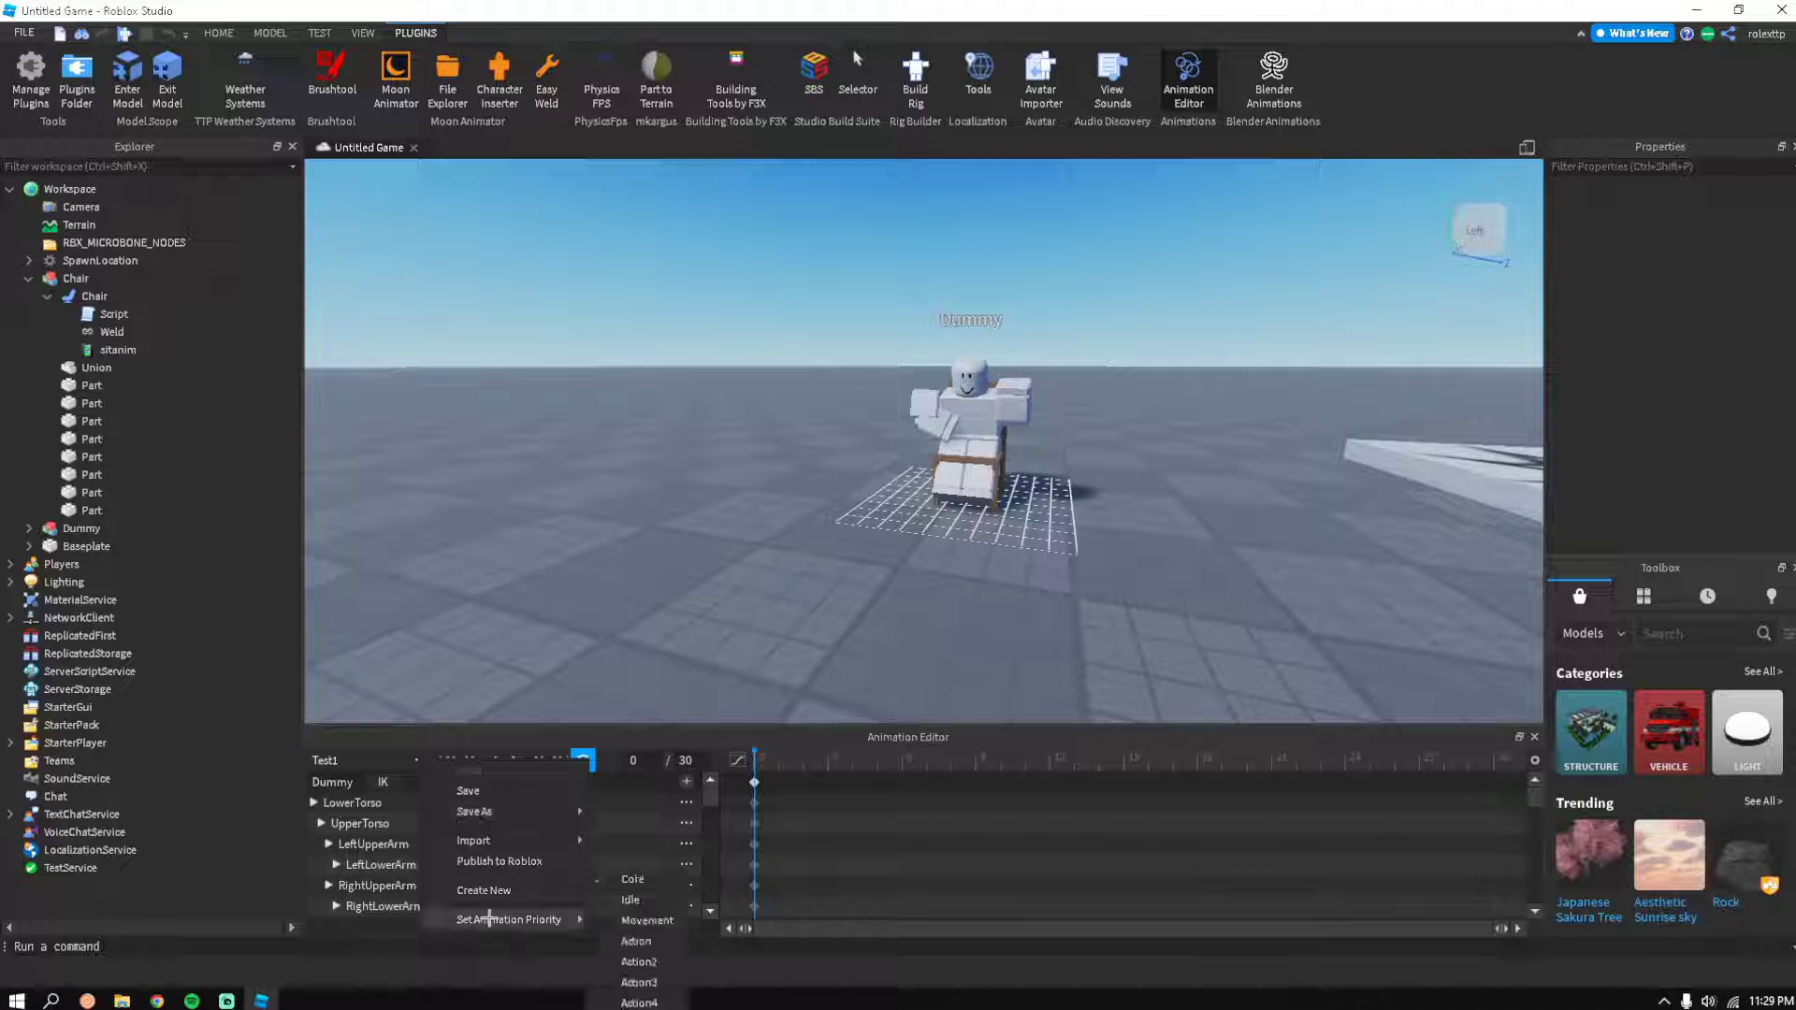
click(630, 899)
Publish the animation to Roblox under the title Test1 and close the asset configuration
click(418, 760)
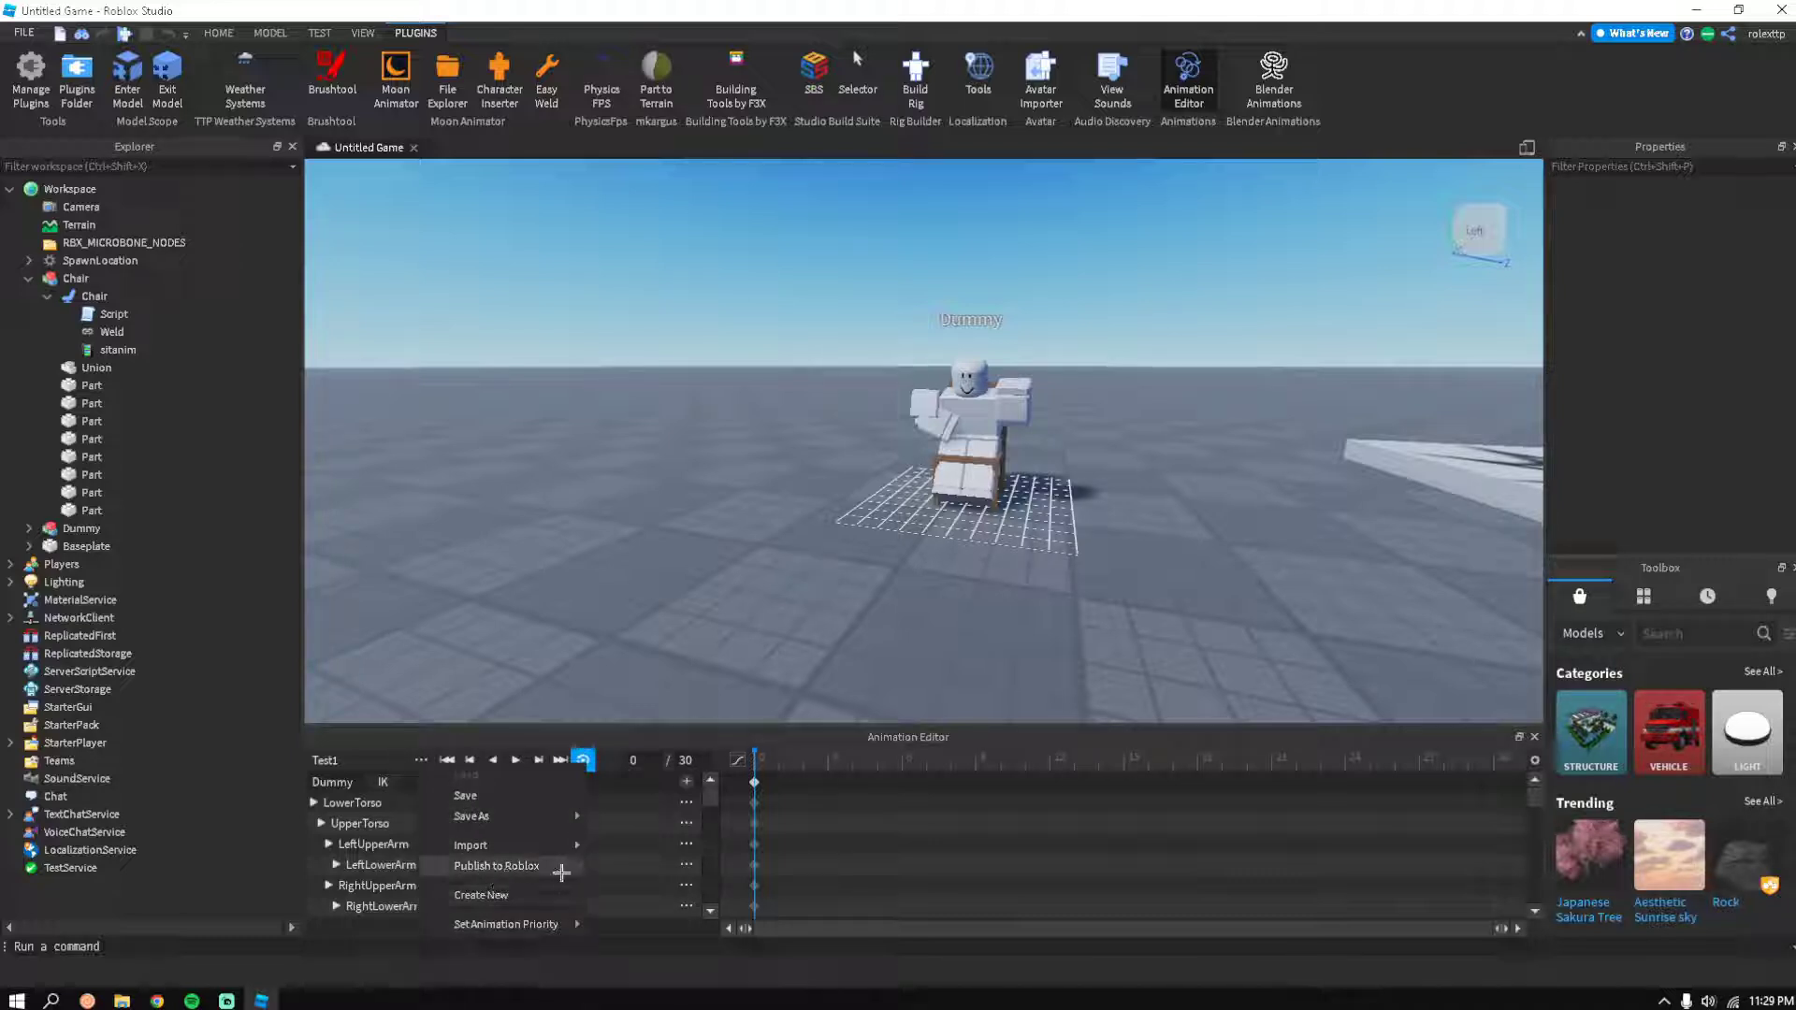
click(520, 864)
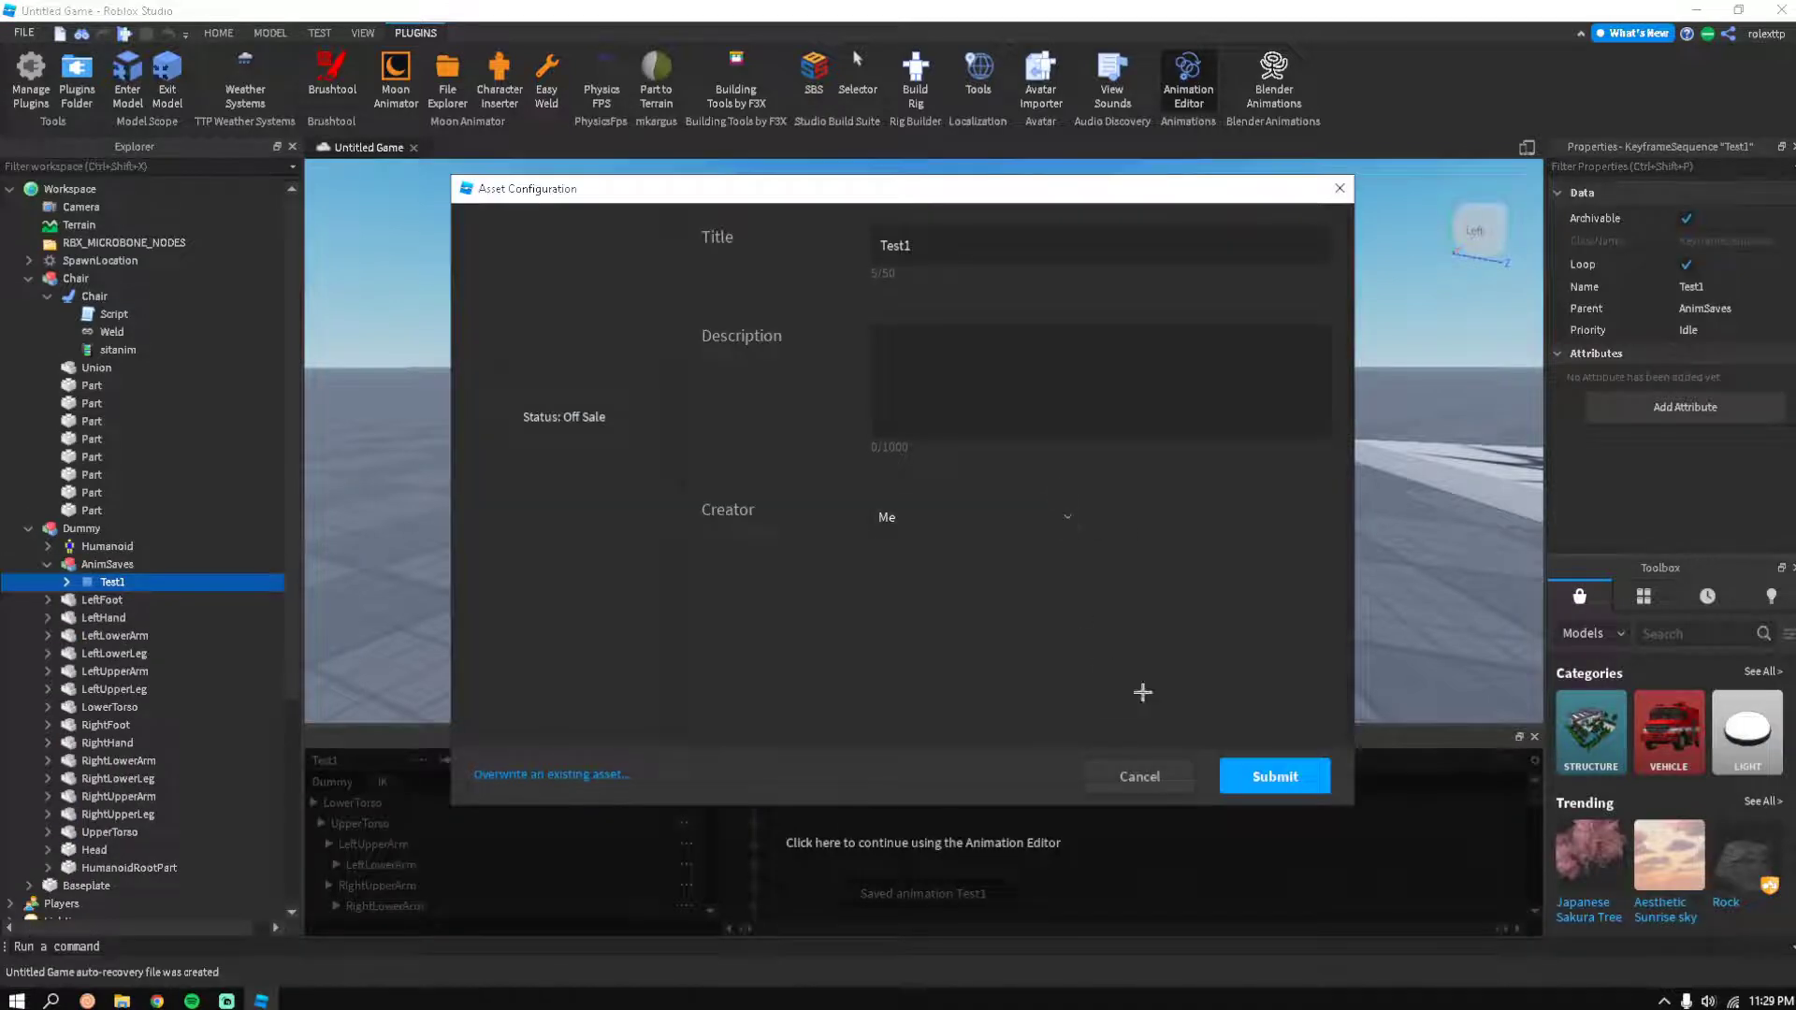
click(1269, 779)
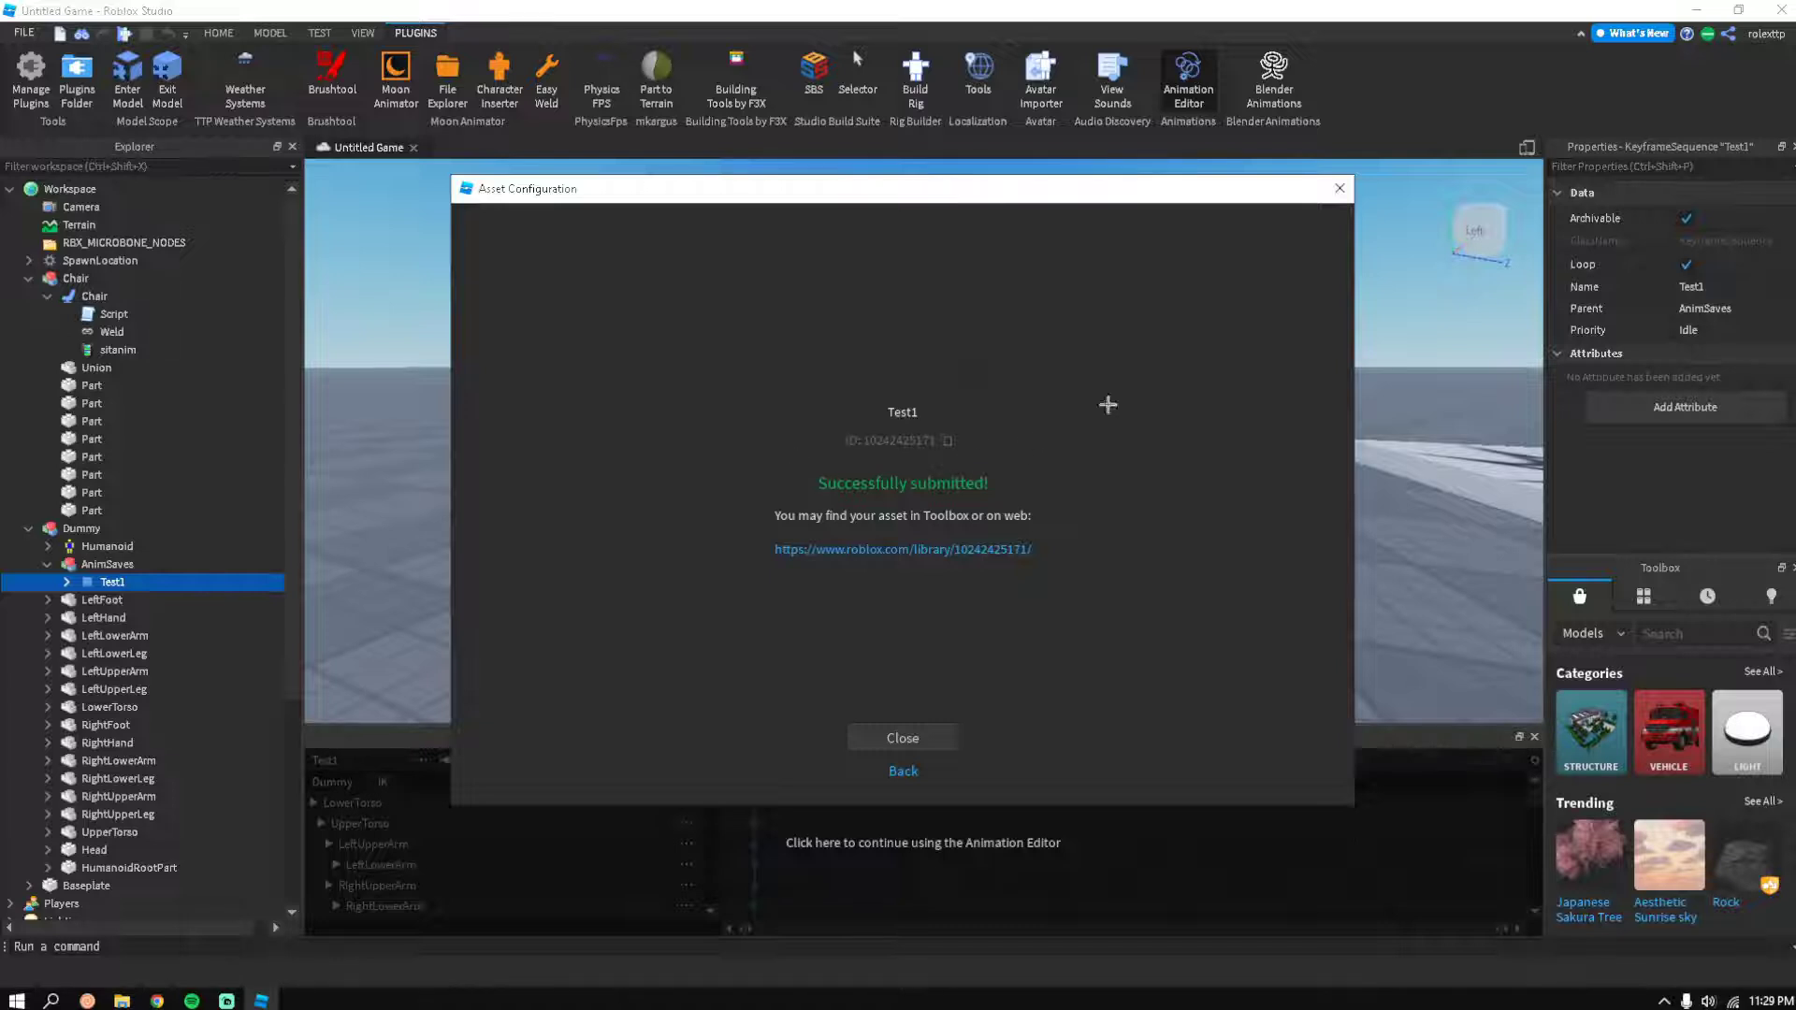
click(1337, 189)
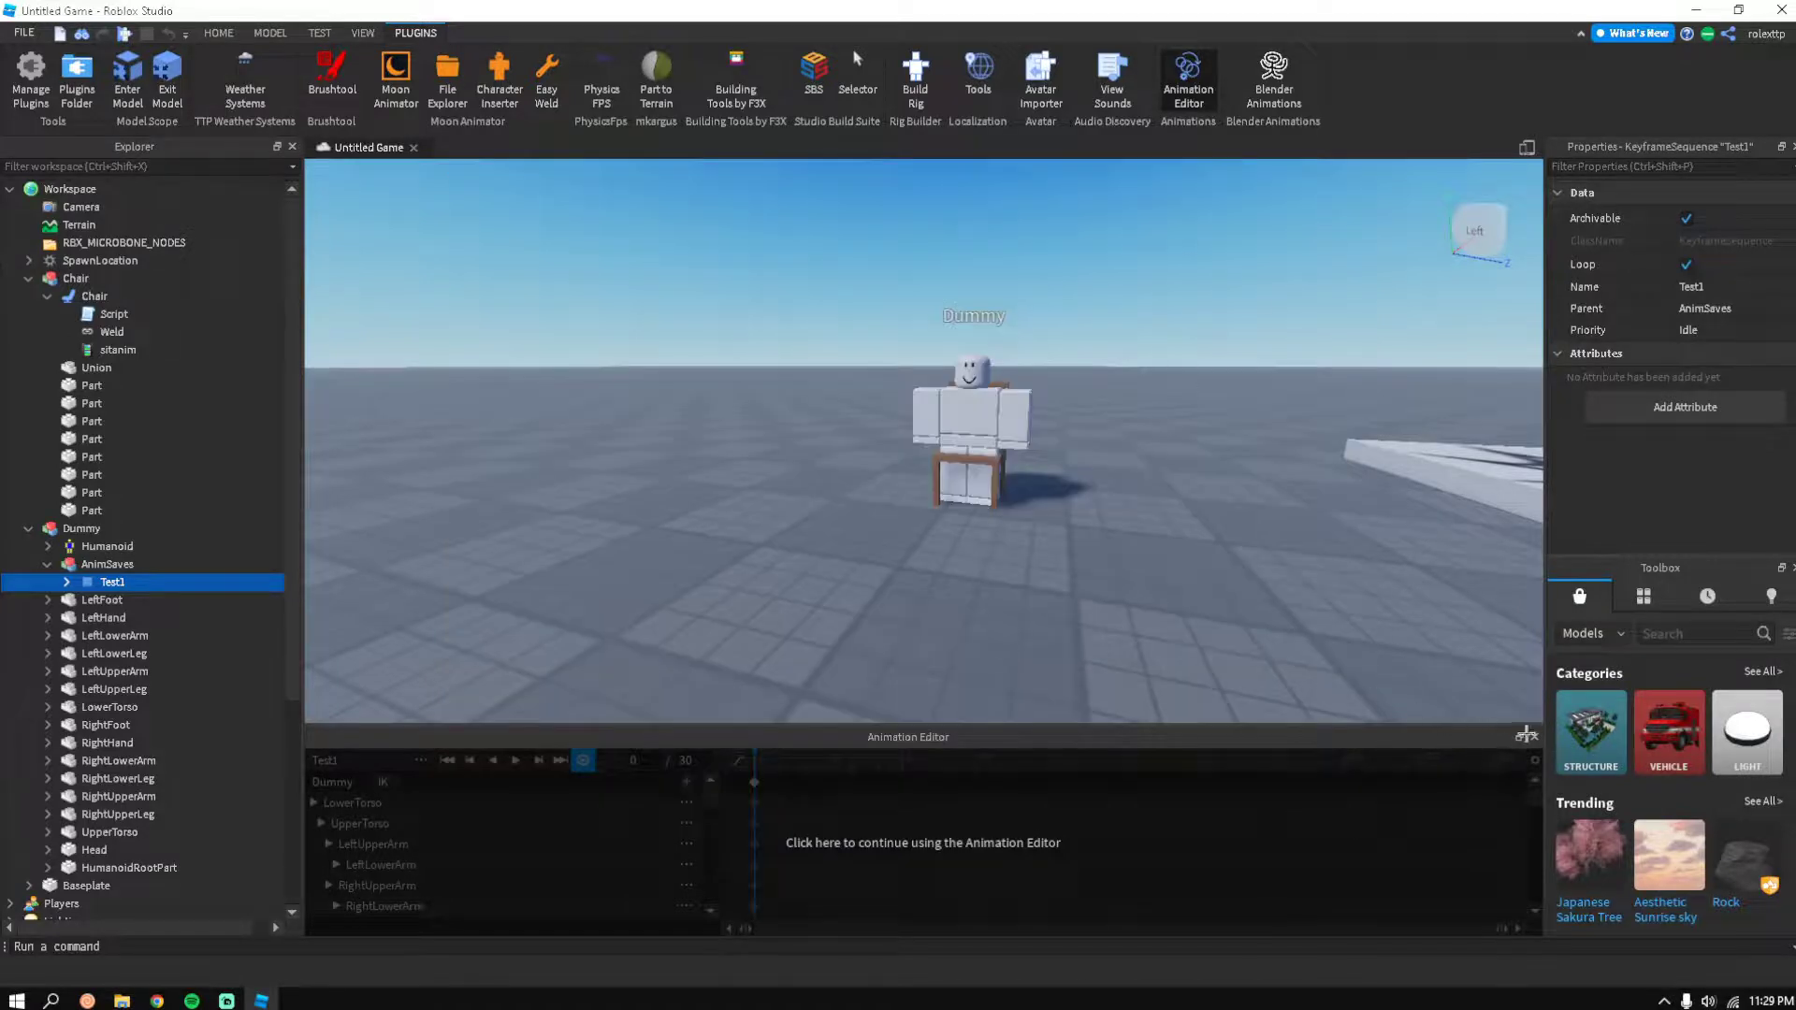
Close the Animation Editor, move the Dummy rig away from the chair and remove it from the workspace
click(1537, 737)
drag(980, 510, 529, 614)
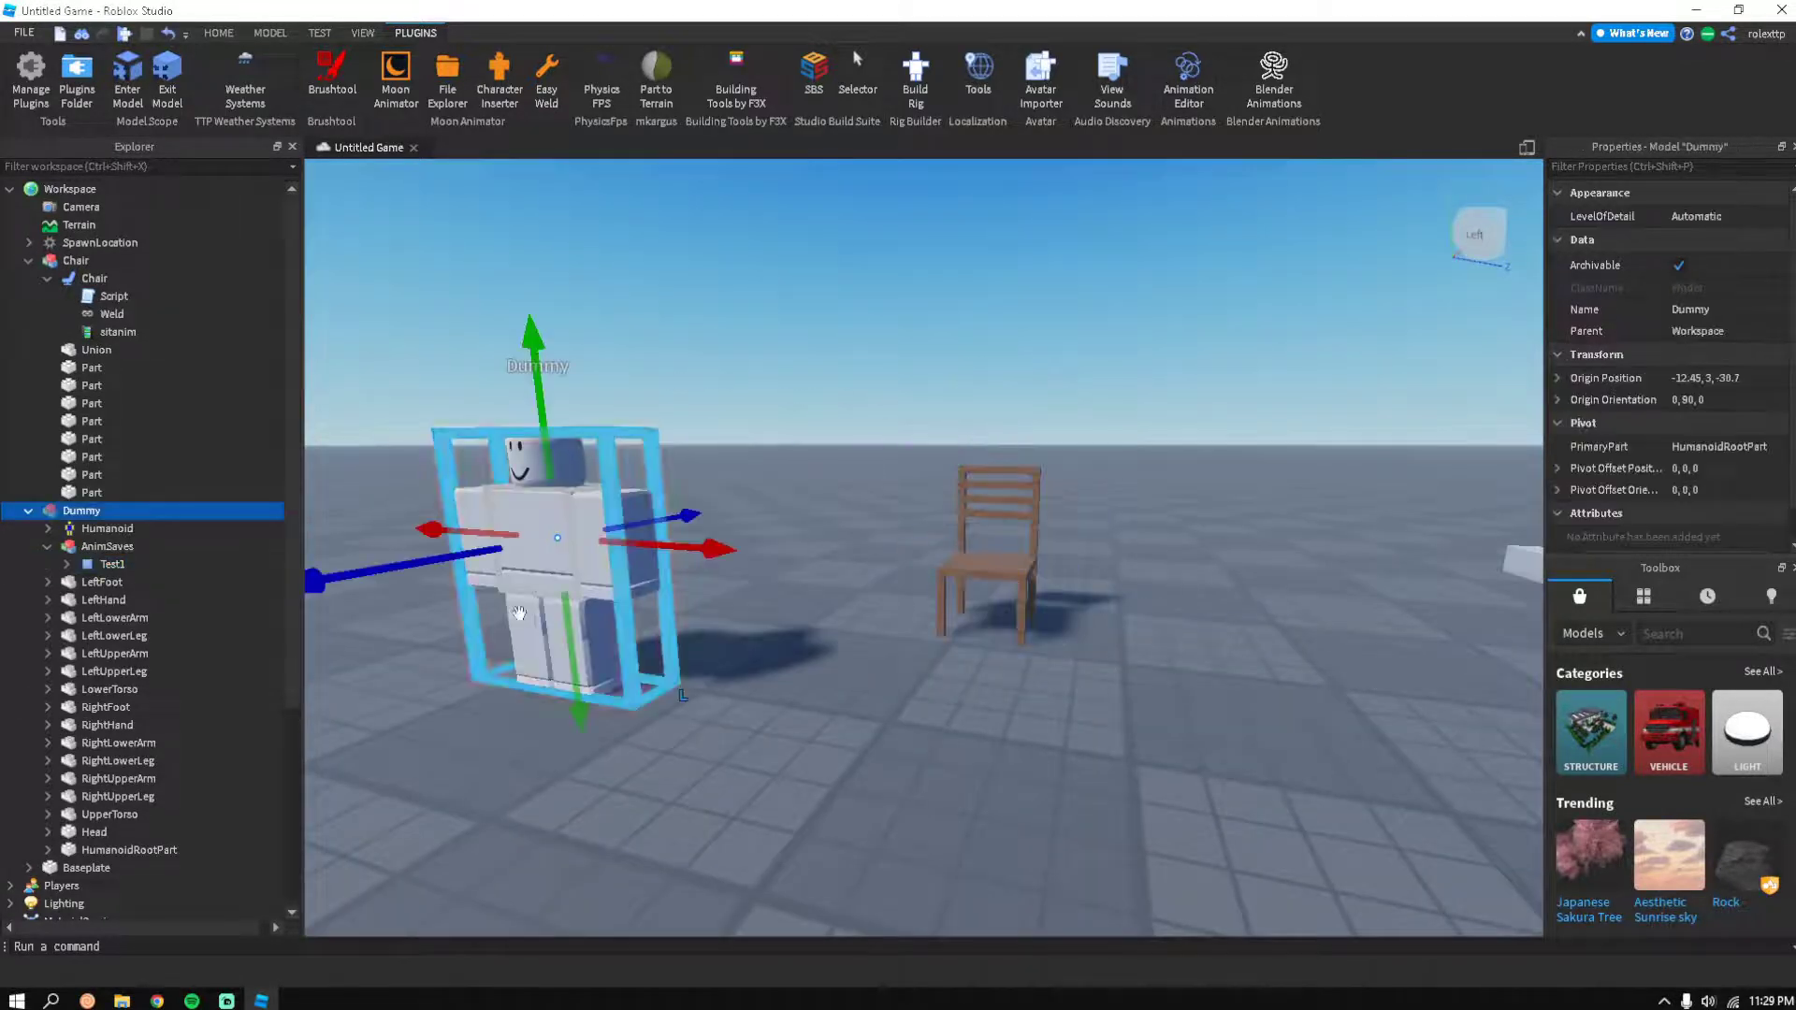
right_click(525, 596)
click(577, 198)
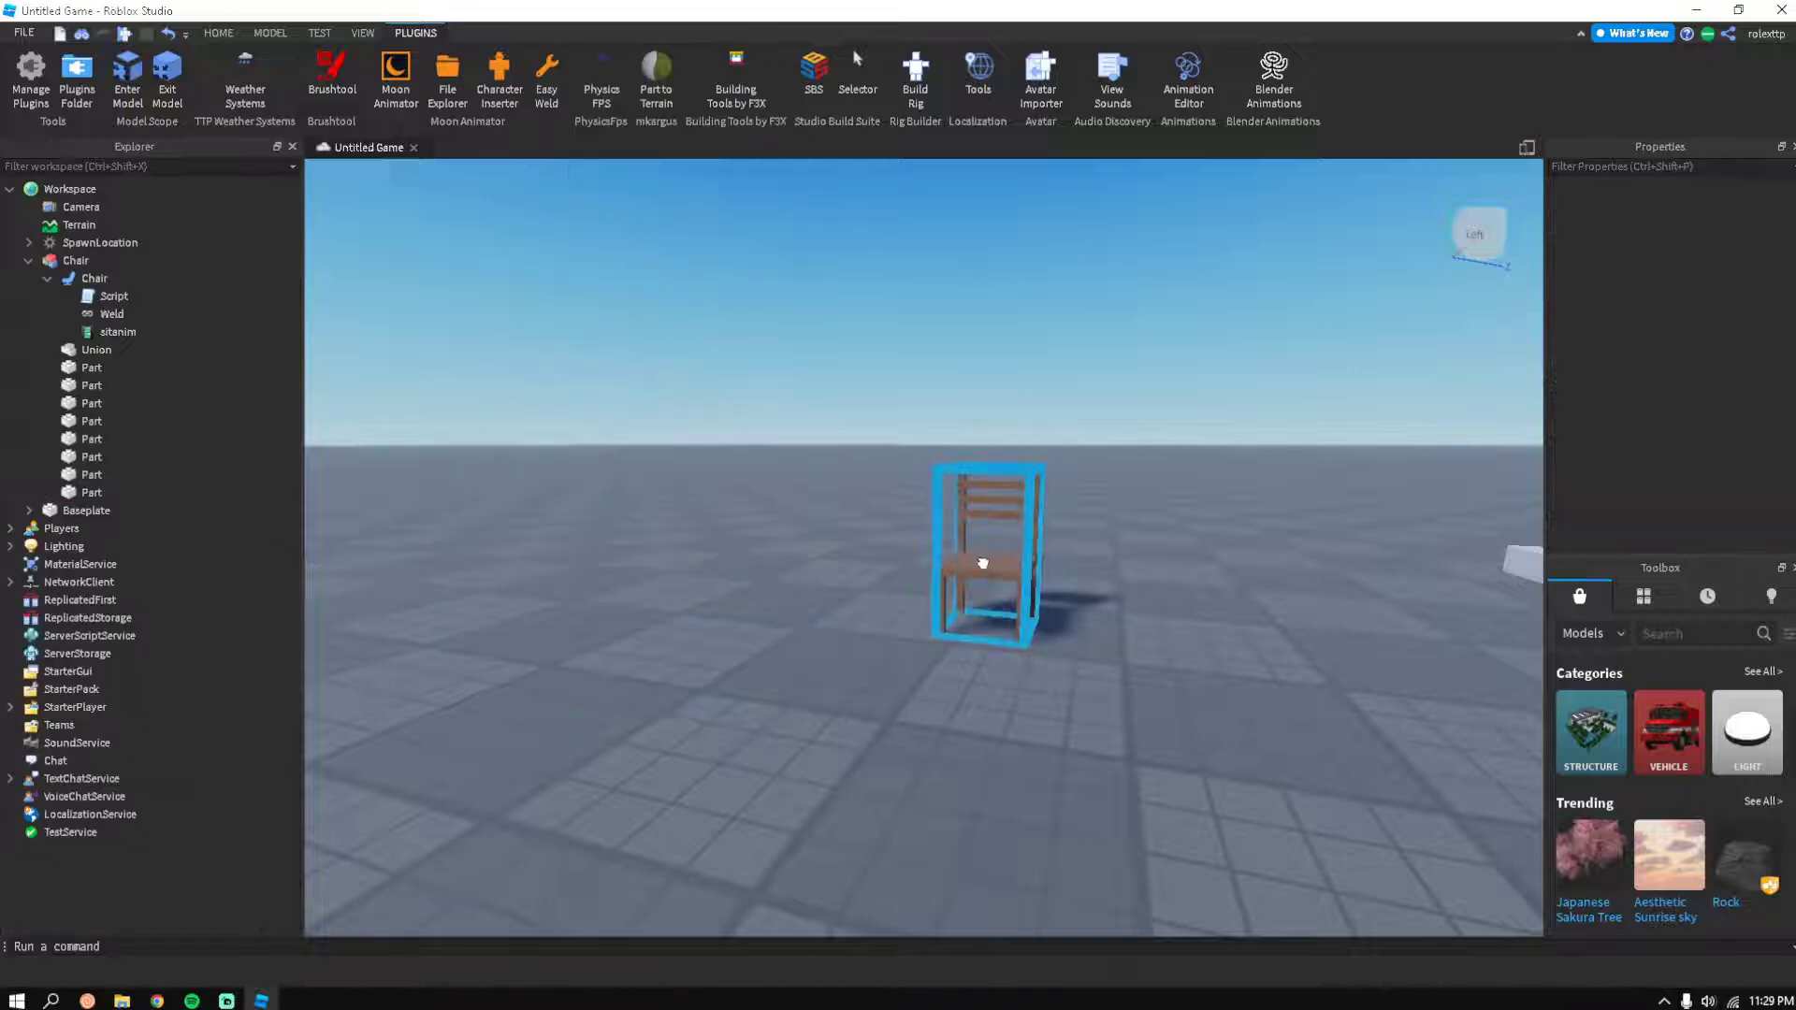
Inspect the AnimationId property of the sitanim animation inside the chair's seat
click(978, 556)
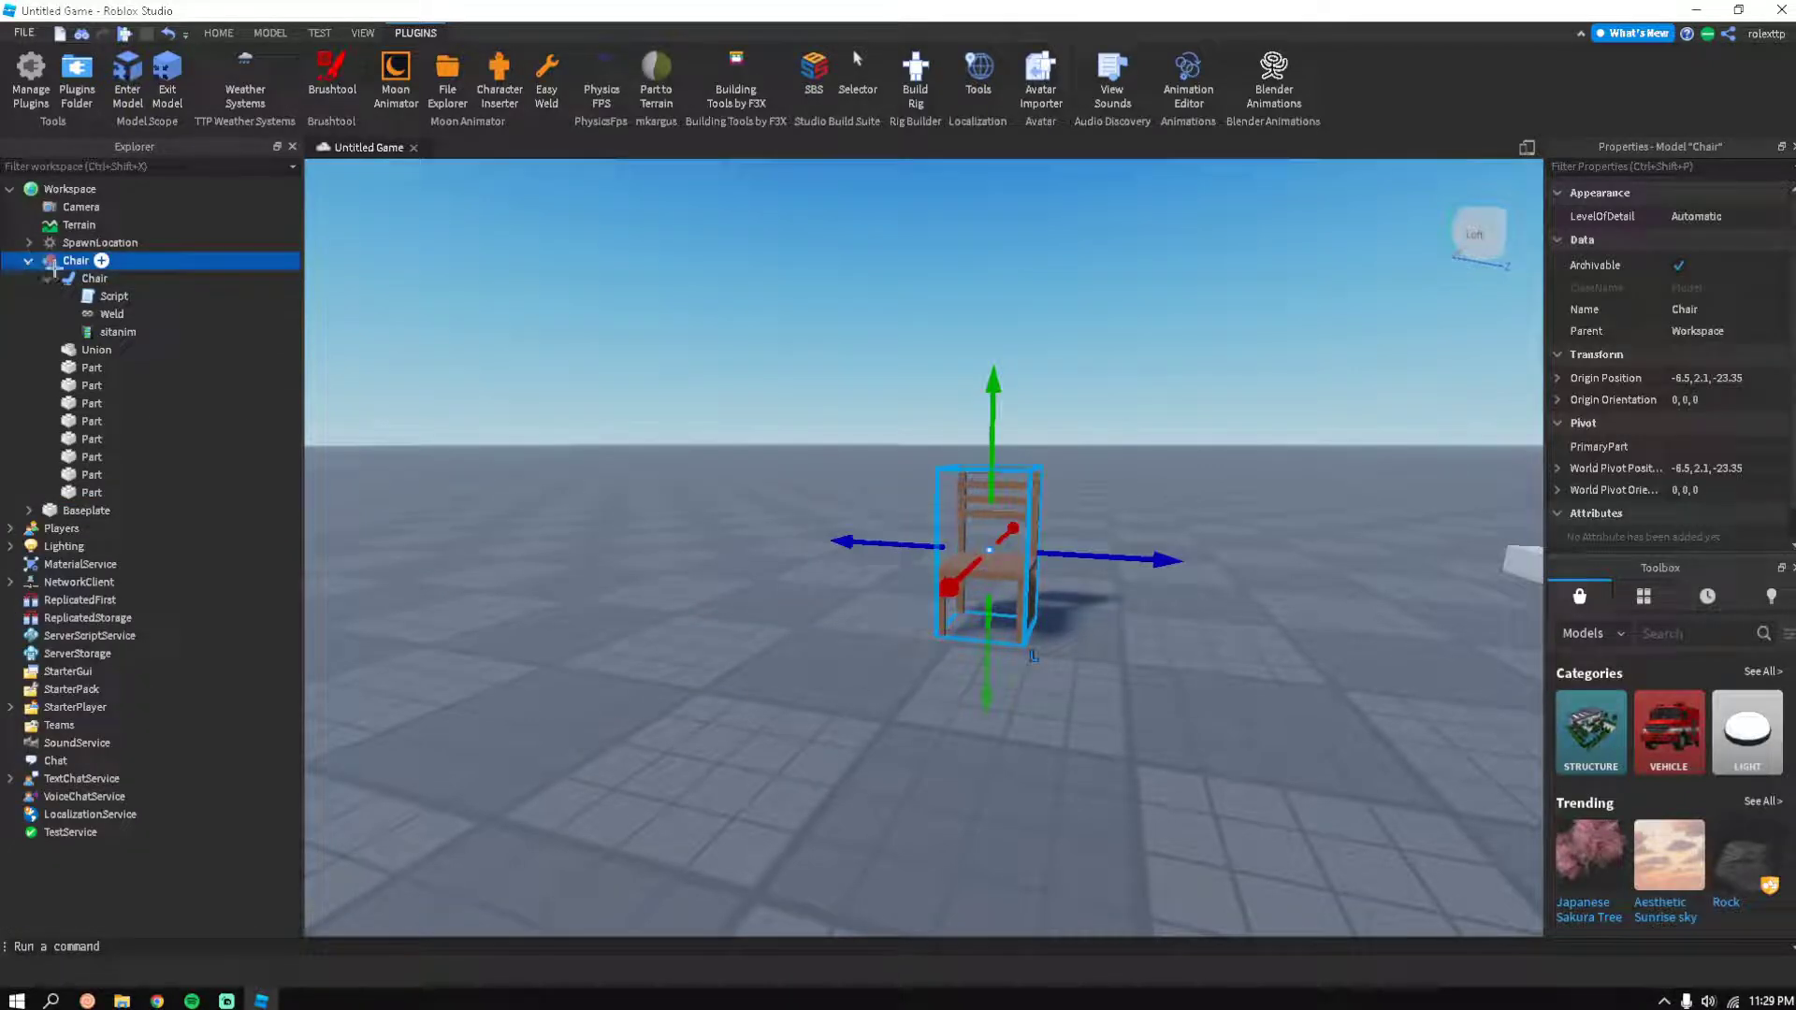
click(48, 277)
click(48, 278)
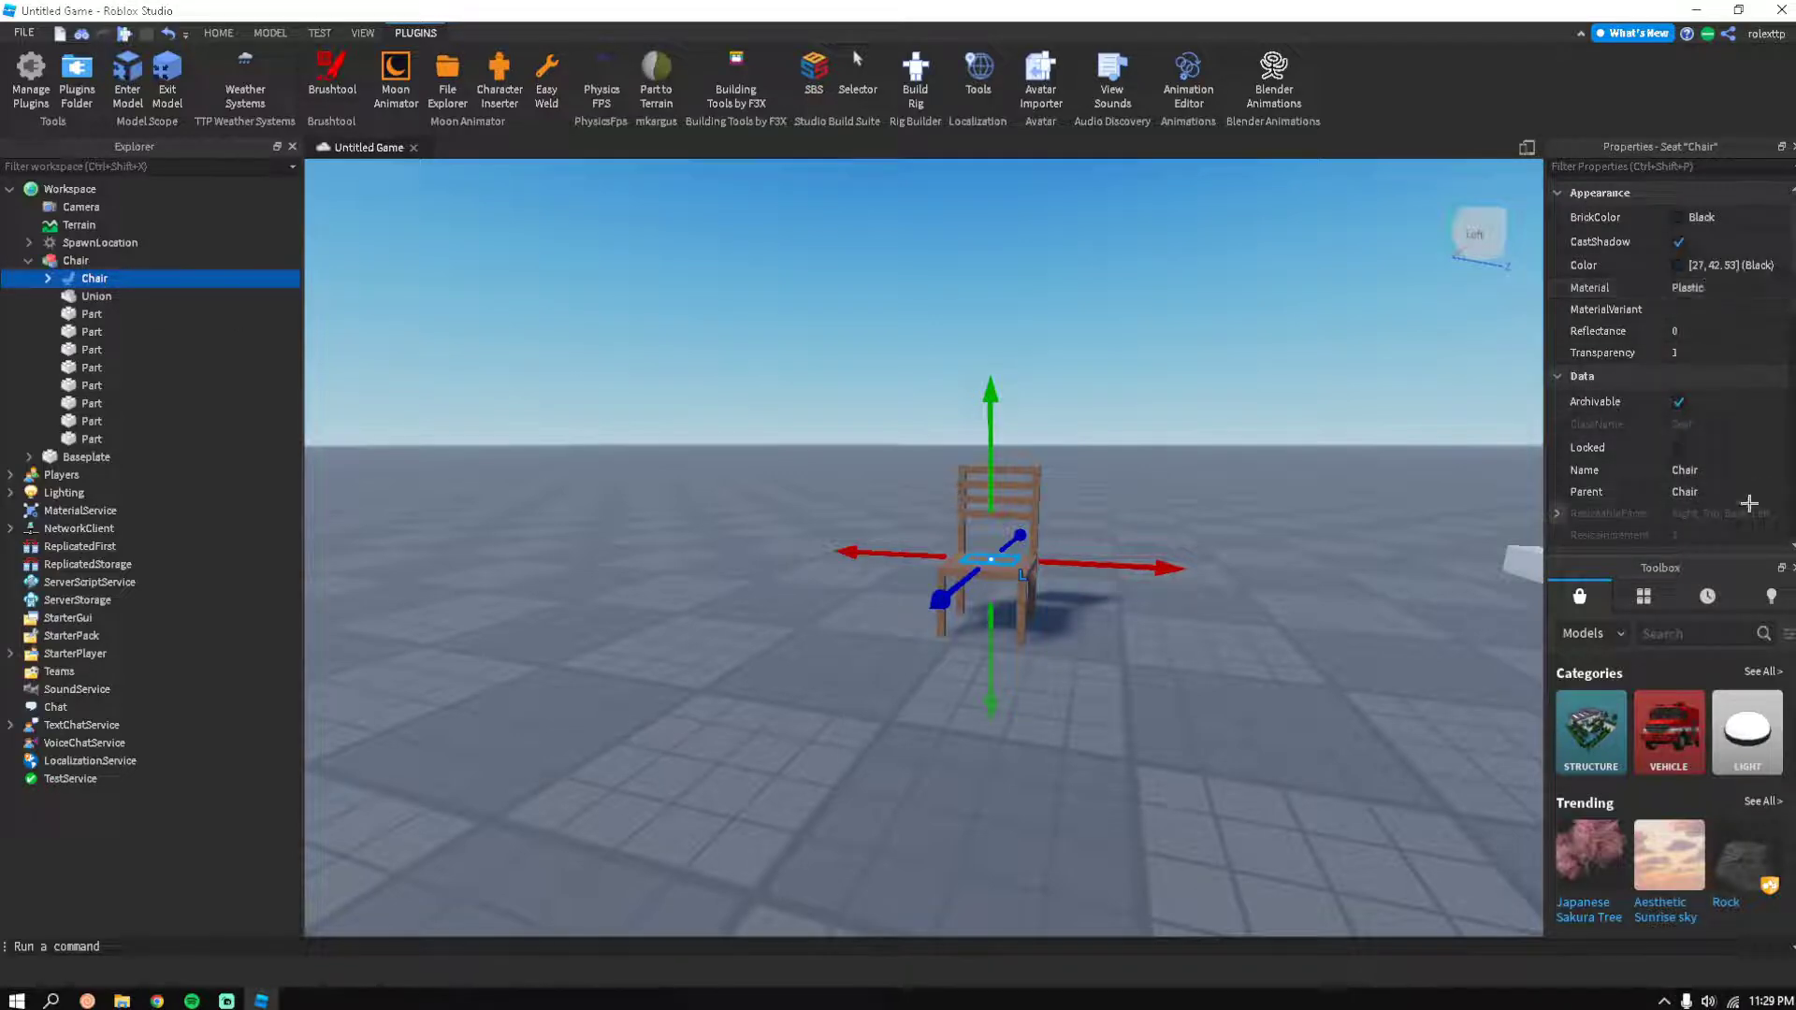
scroll(1683, 328, down, 2)
click(48, 278)
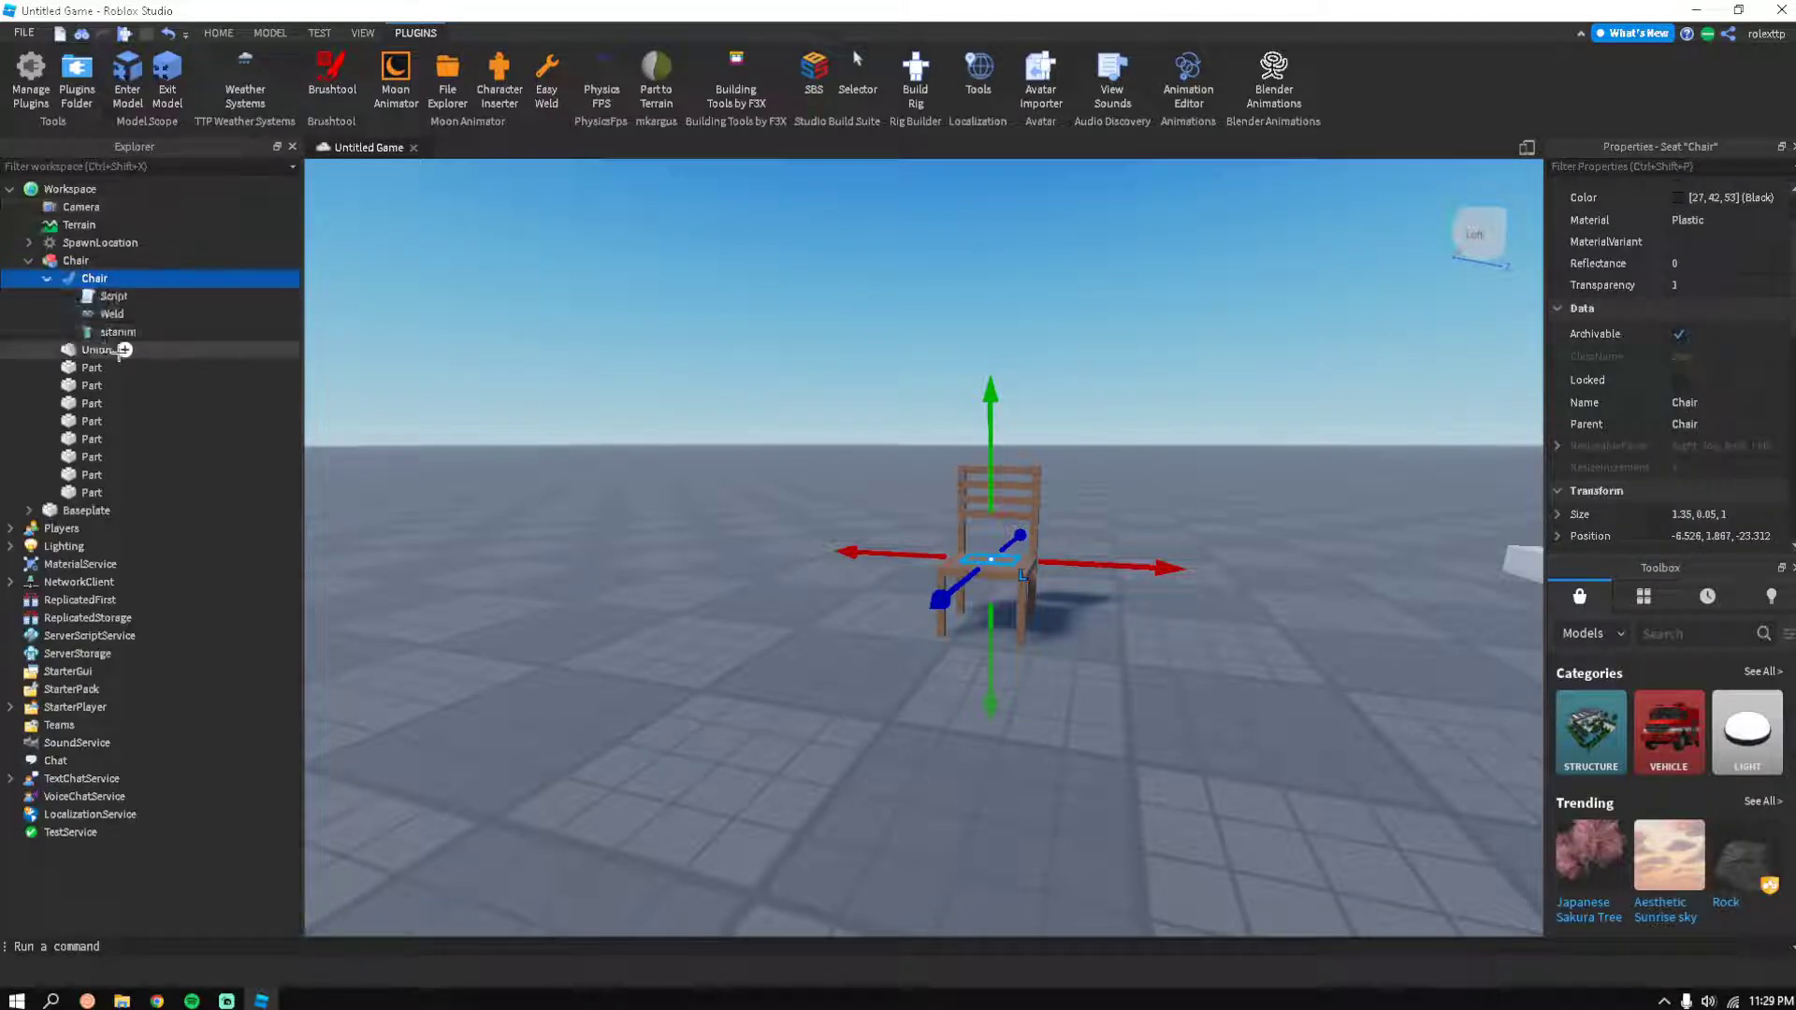
click(129, 335)
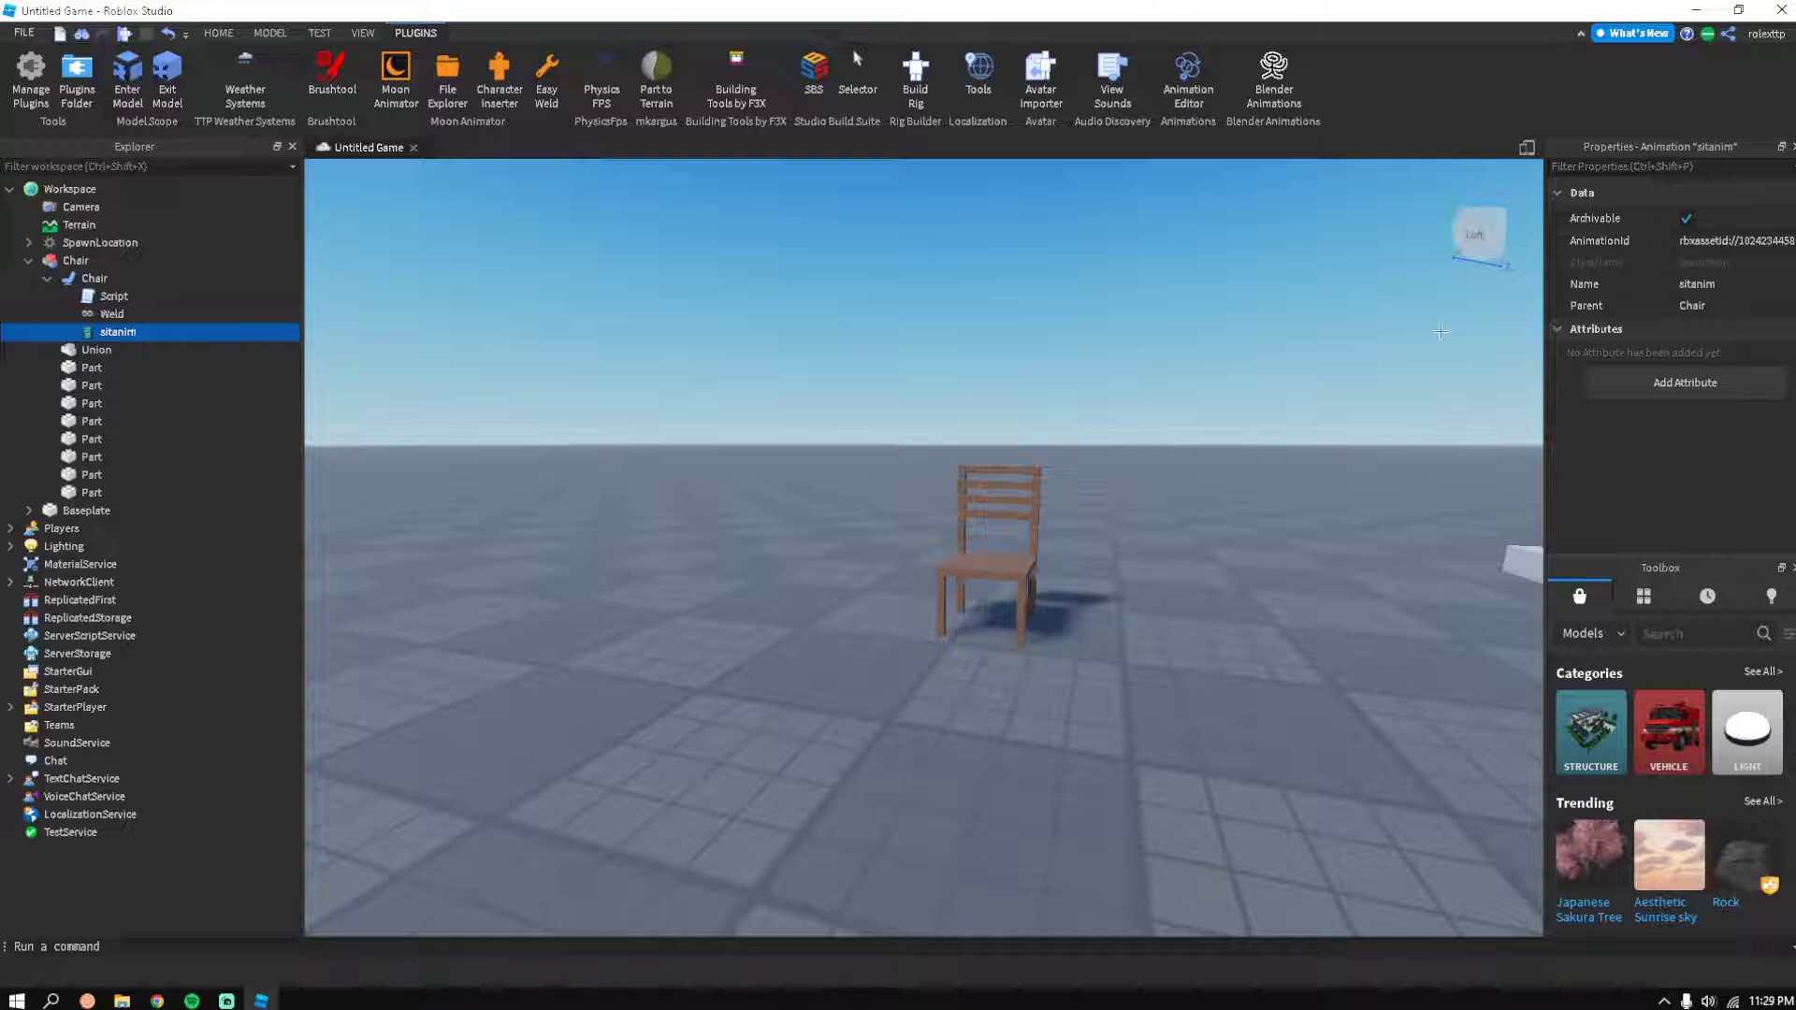
click(1729, 243)
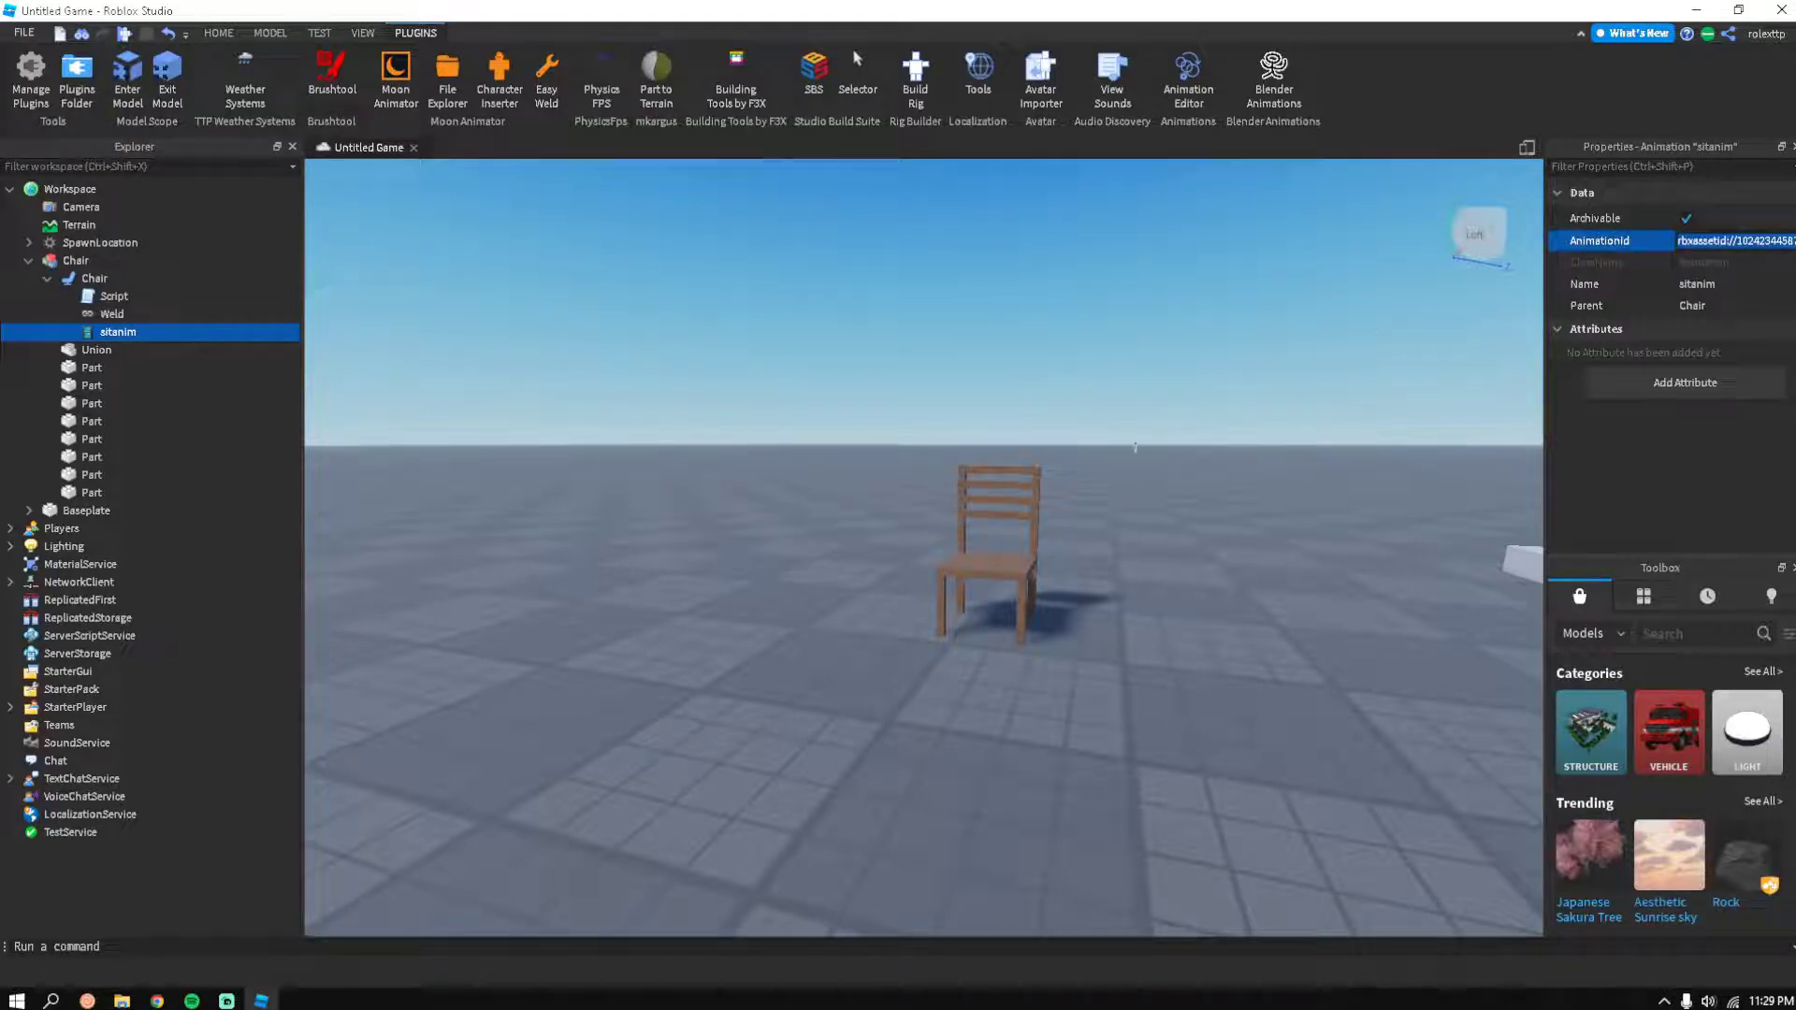
click(1393, 234)
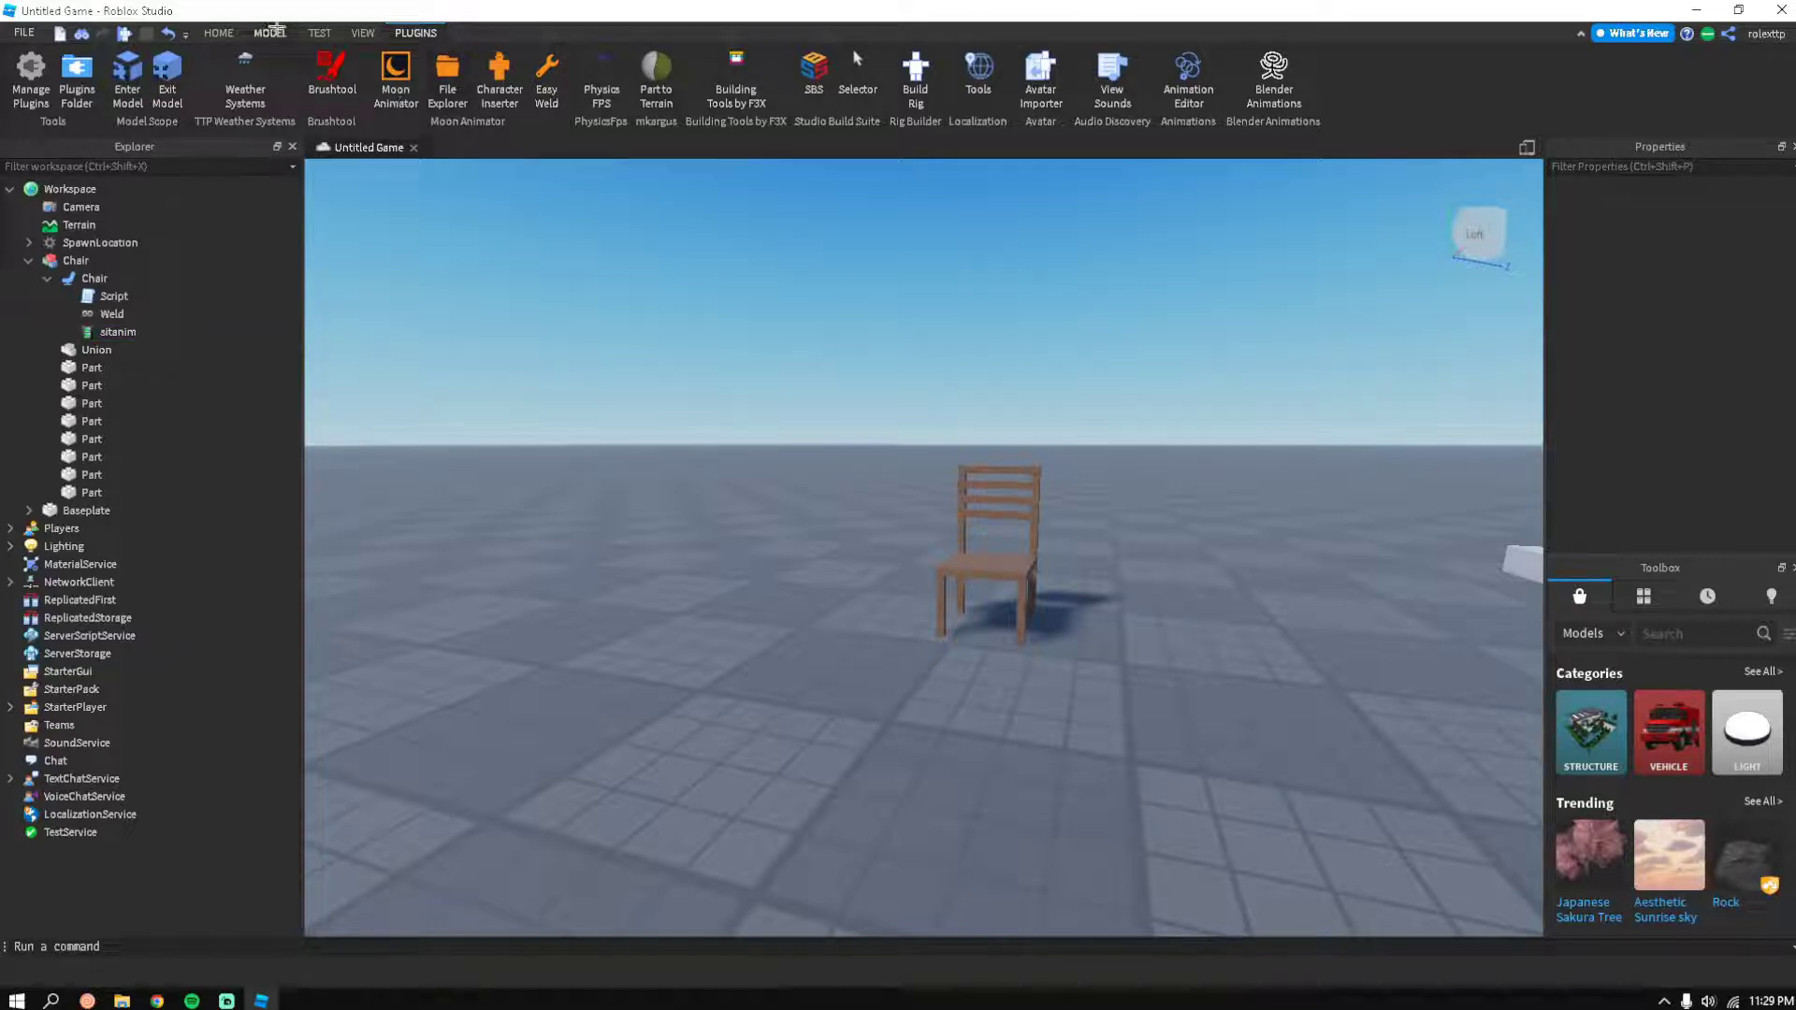
Start a playtest and walk the character onto the chair to check the sitting animation
click(217, 33)
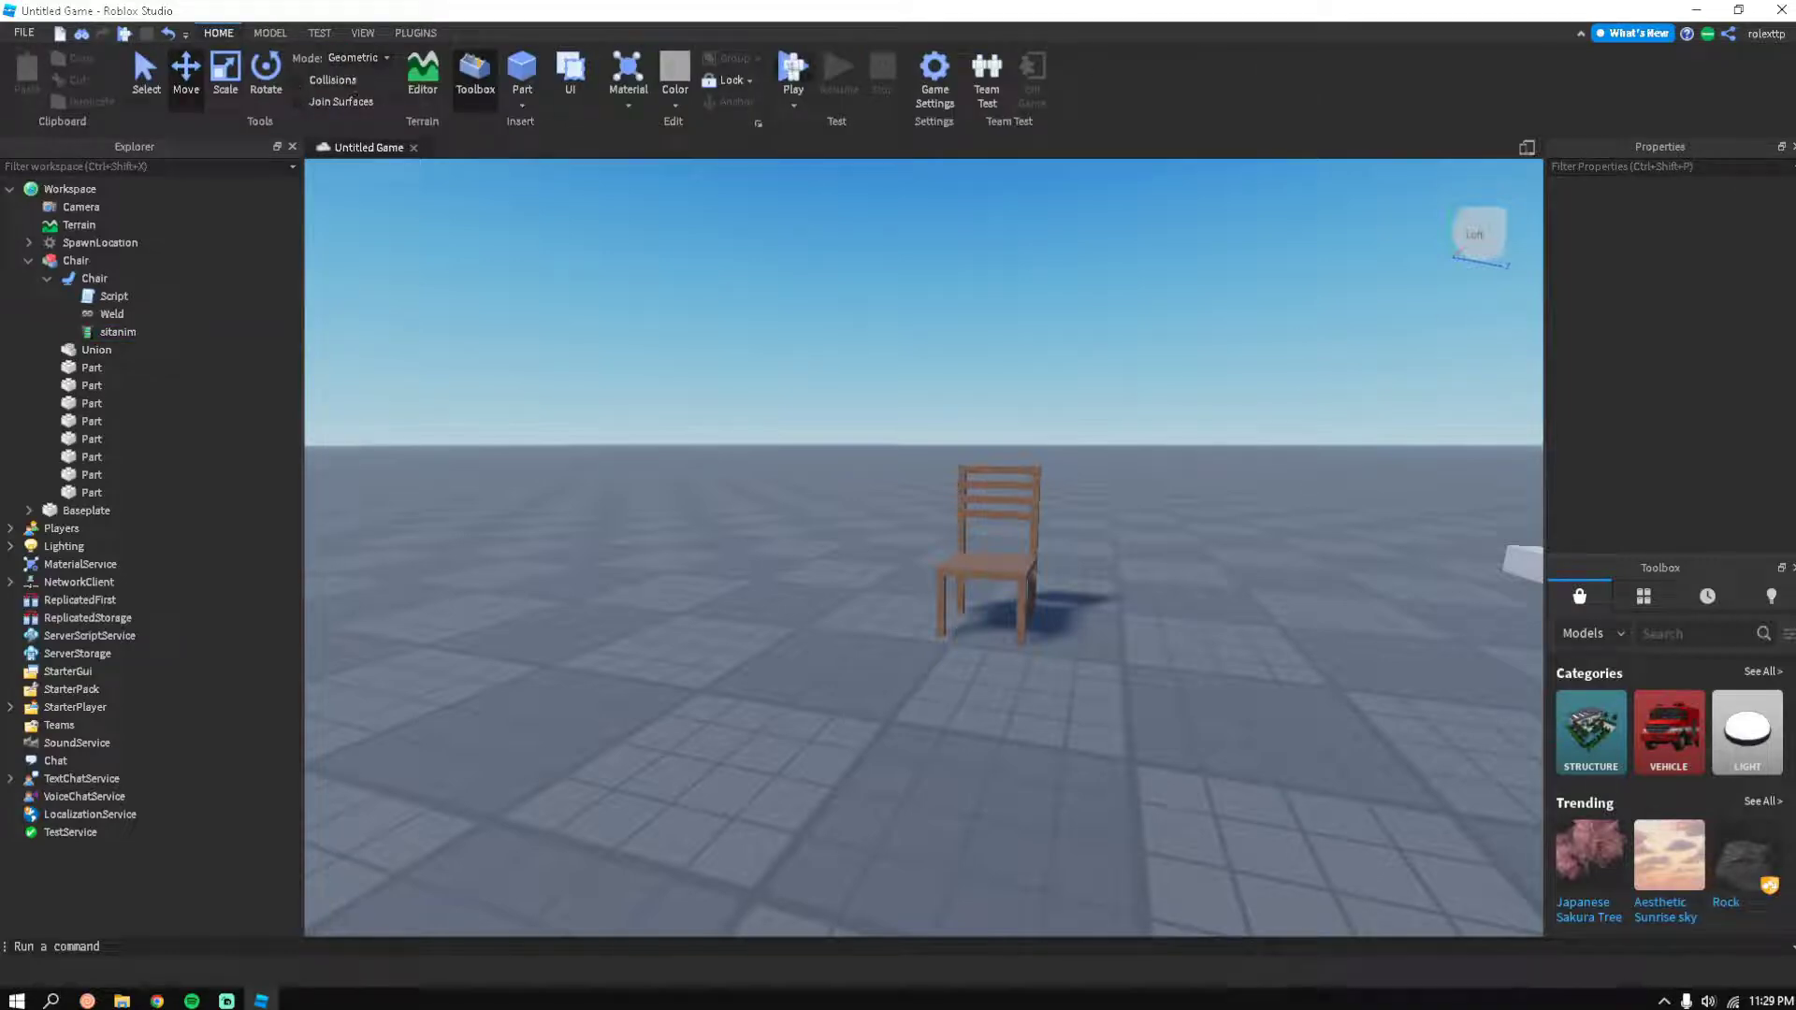
click(793, 70)
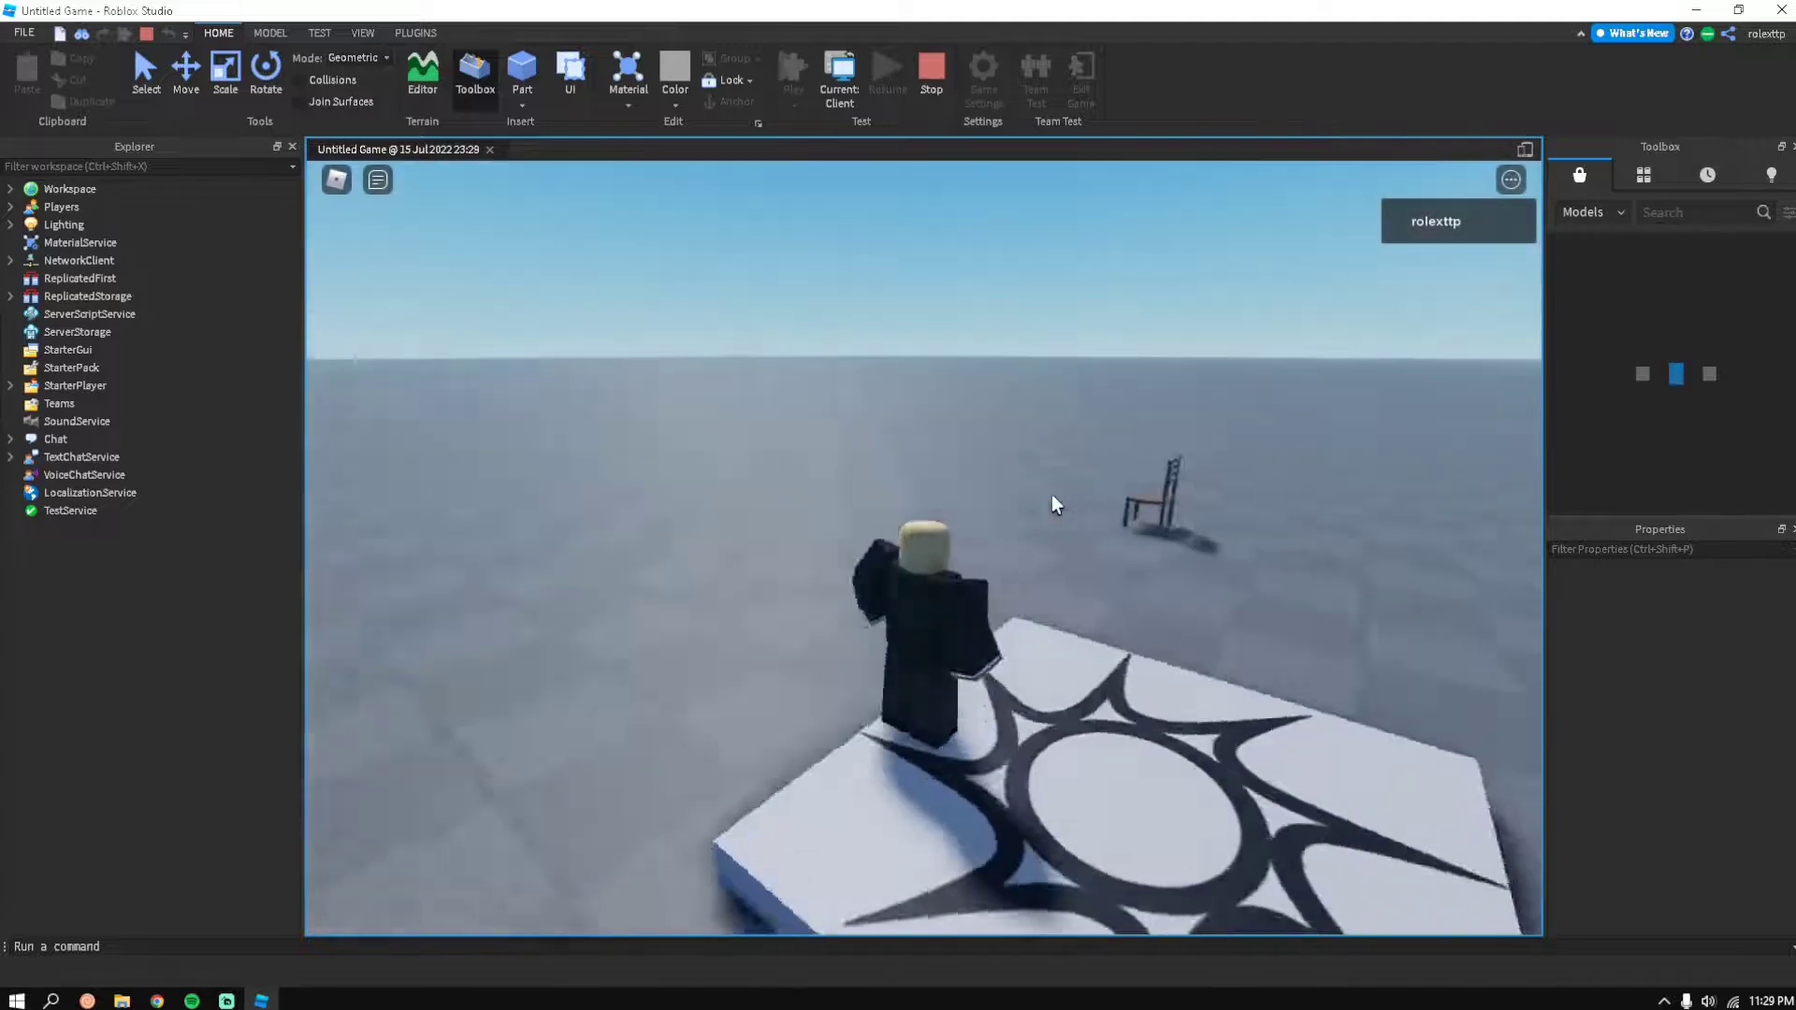
key(w)
right_drag(1051, 493, 1051, 494)
right_drag(1051, 496, 1051, 496)
scroll(1051, 496, up, 2)
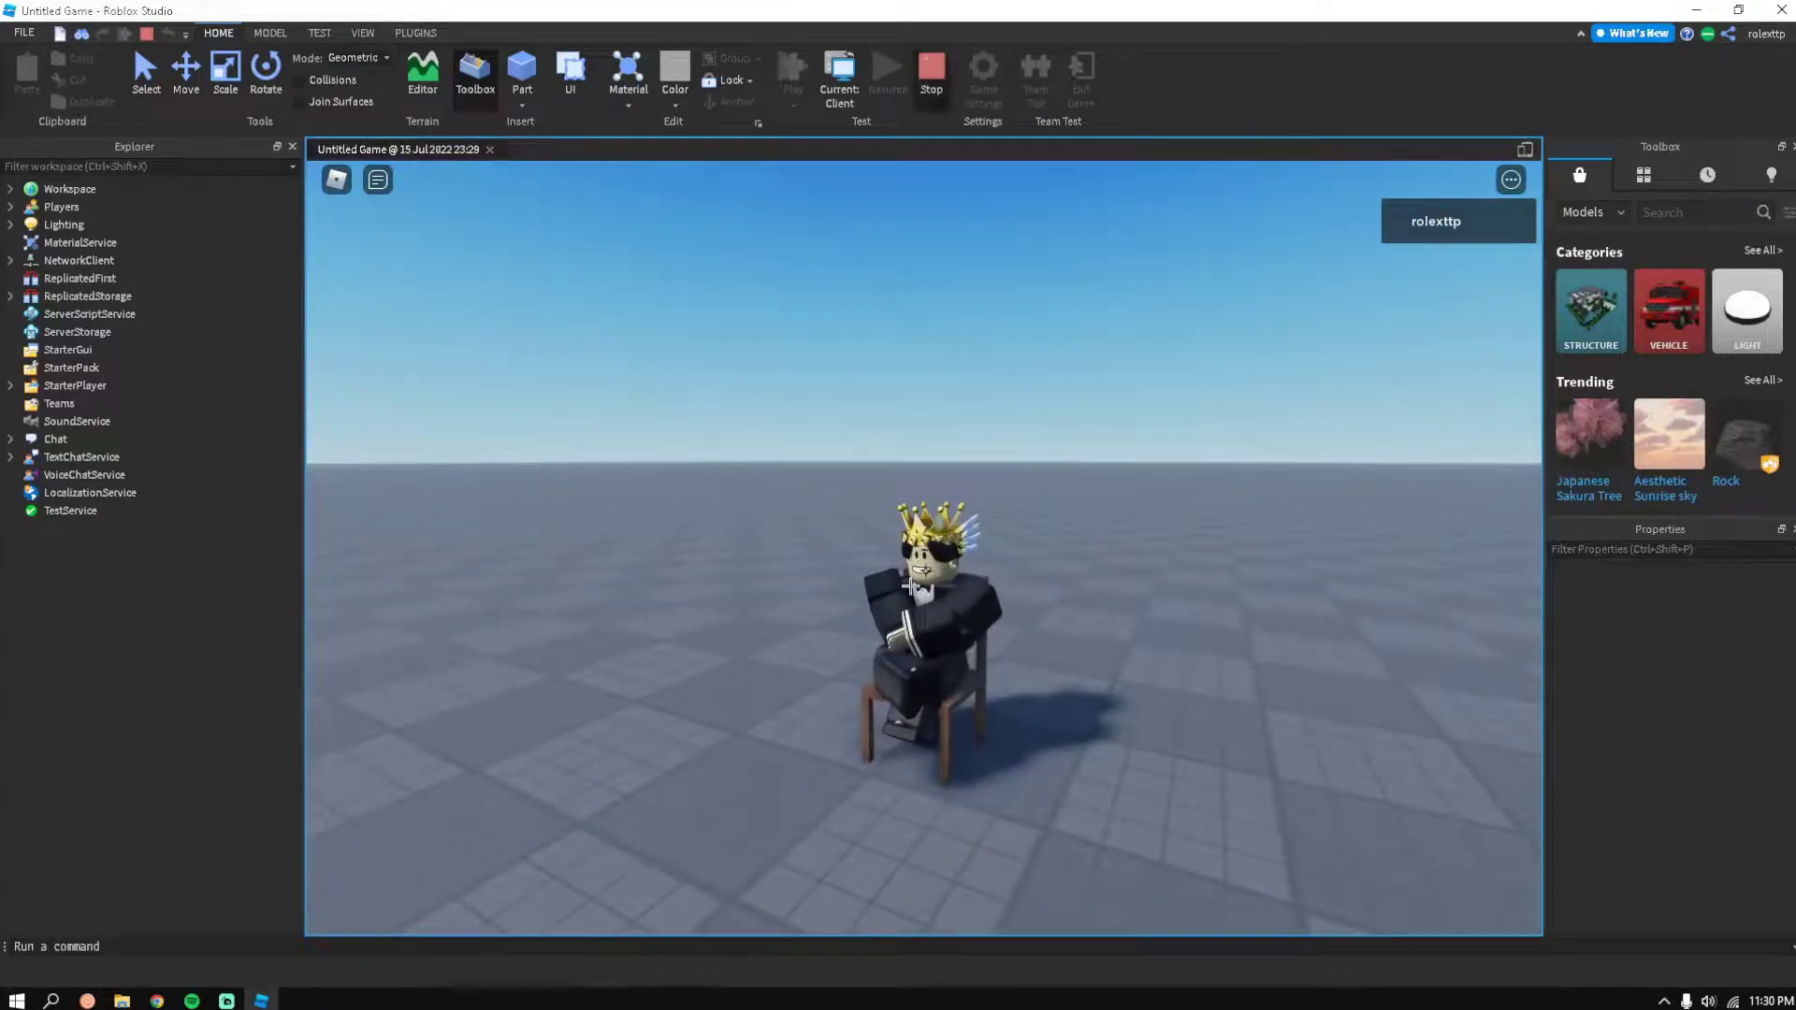
End the playtest and select the whole Chair model in the scene
click(76, 261)
right_drag(749, 458, 738, 441)
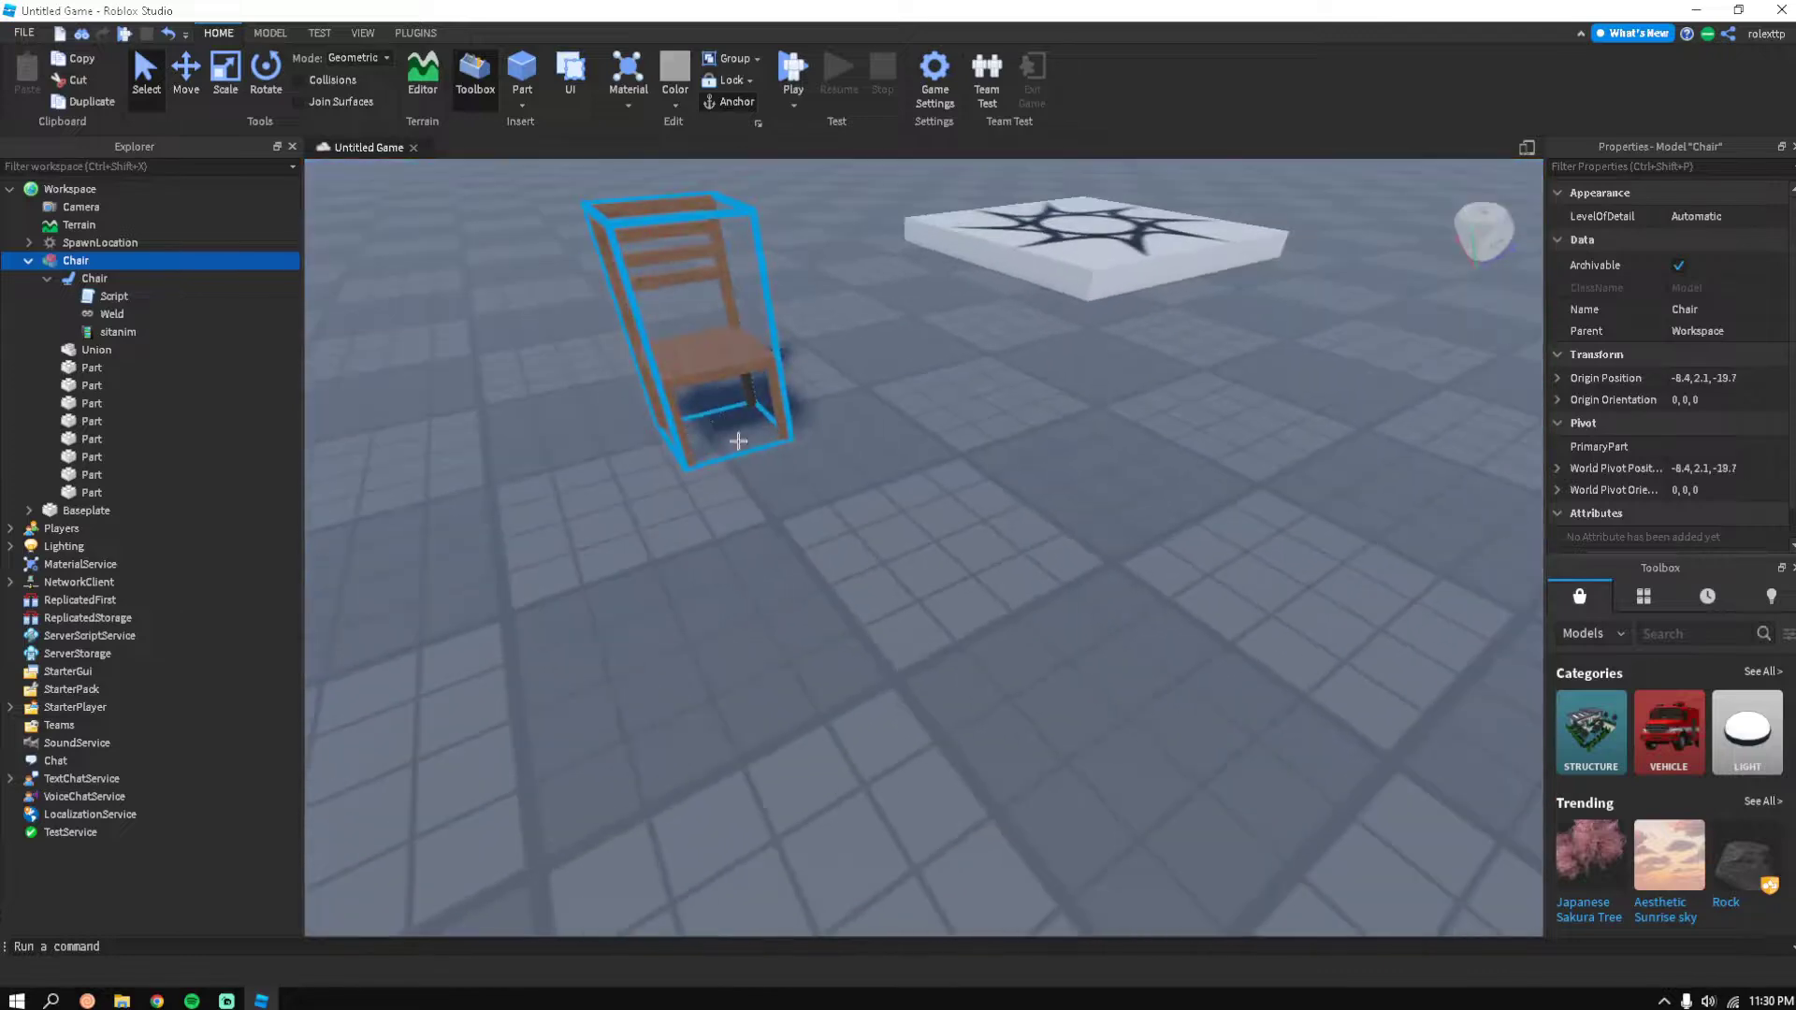
click(839, 559)
scroll(839, 558, down, 5)
click(830, 470)
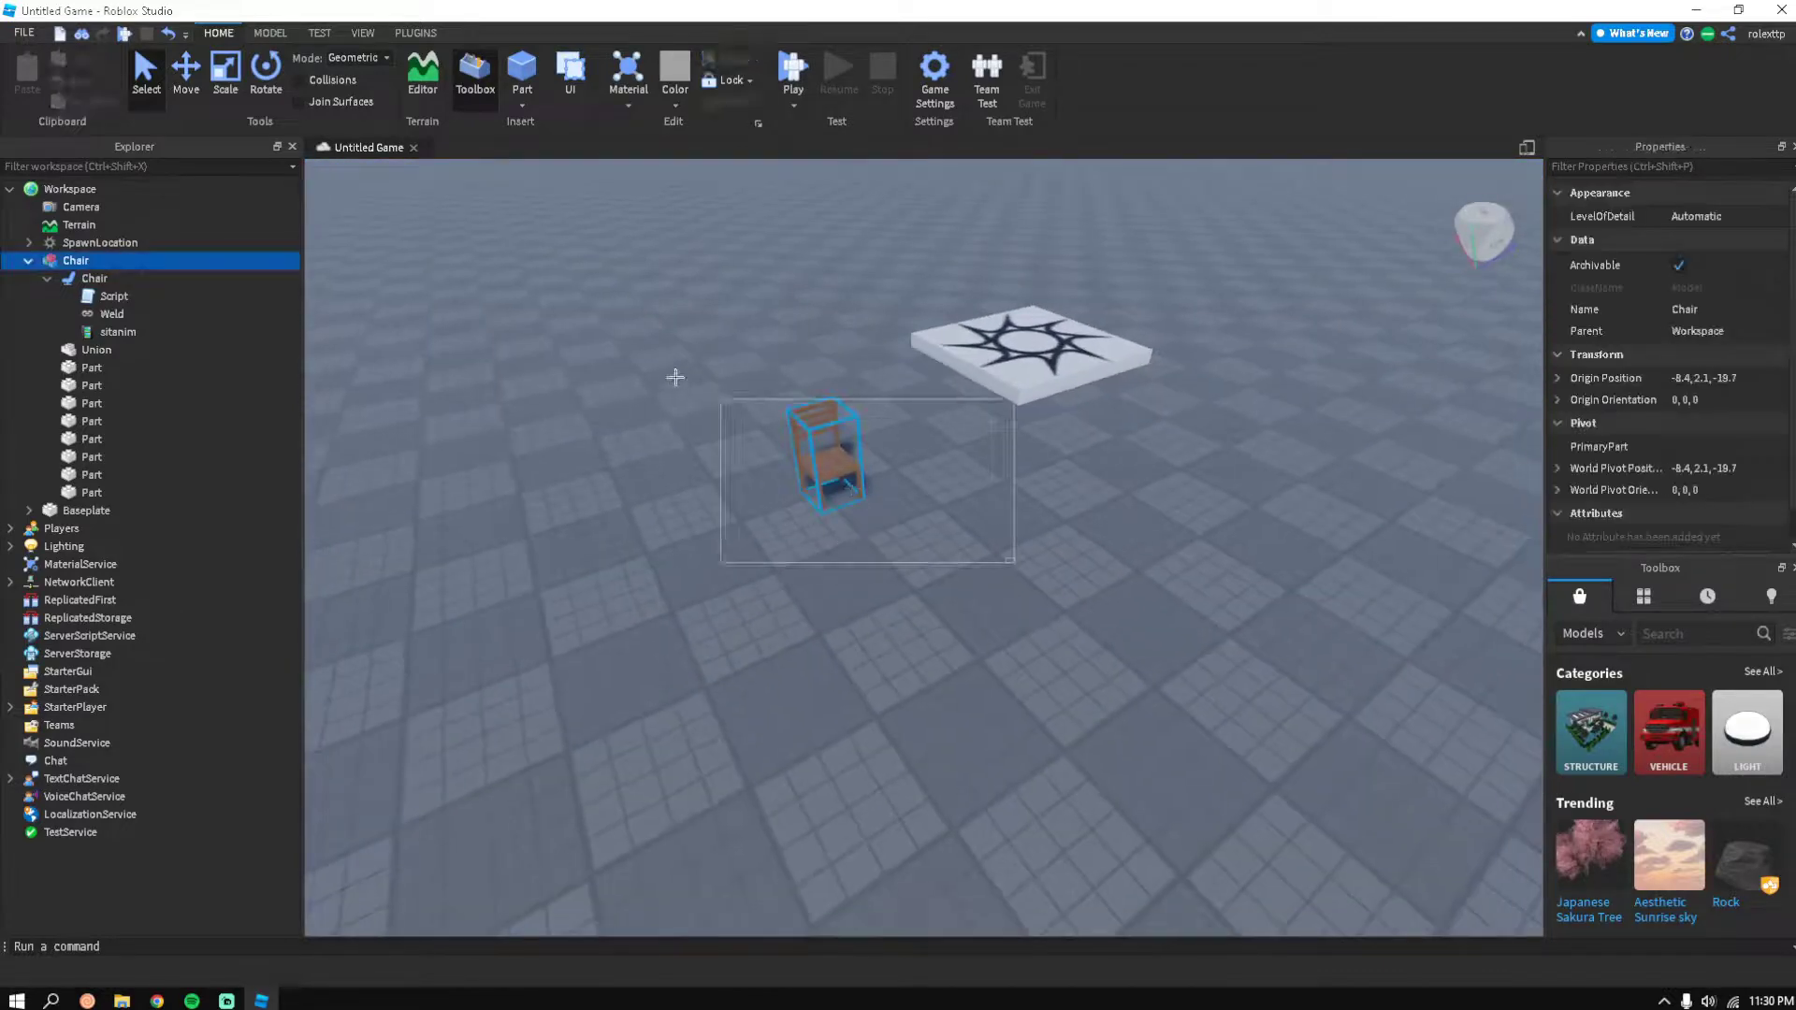